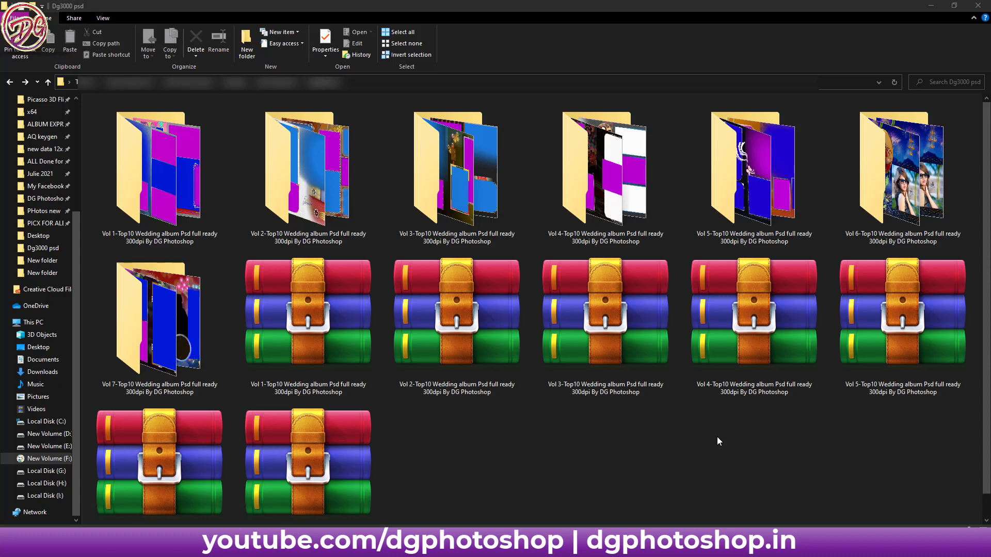
# Step: Resize the folder icons and enter '.' in the folder search box
pyautogui.scroll(-2, 702, 428)
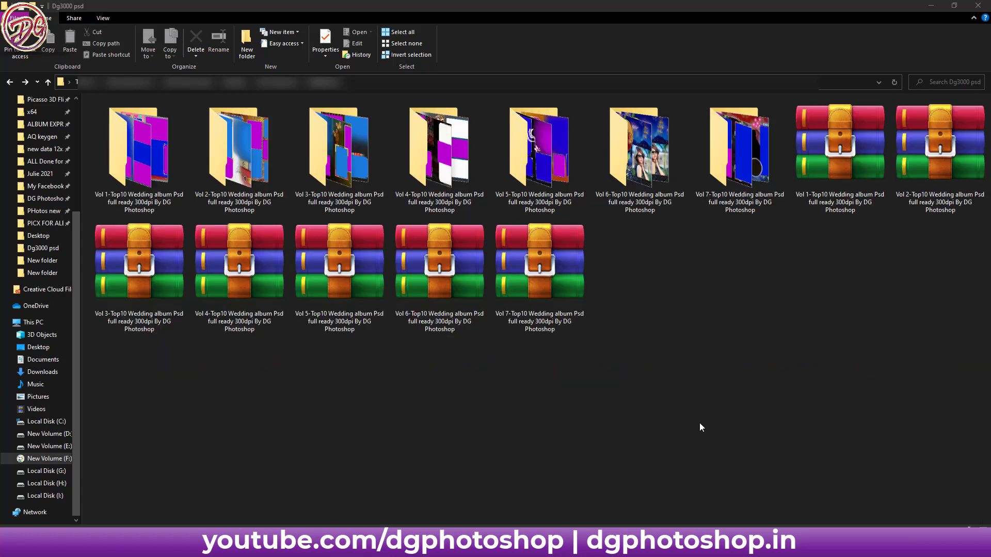
pyautogui.scroll(1, 700, 424)
pyautogui.scroll(1, 700, 424)
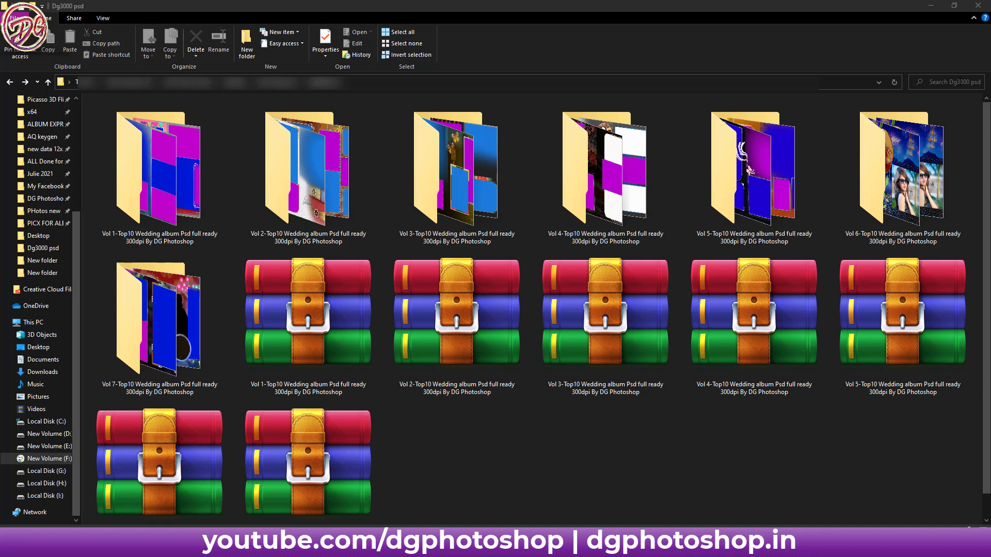
pyautogui.click(959, 82)
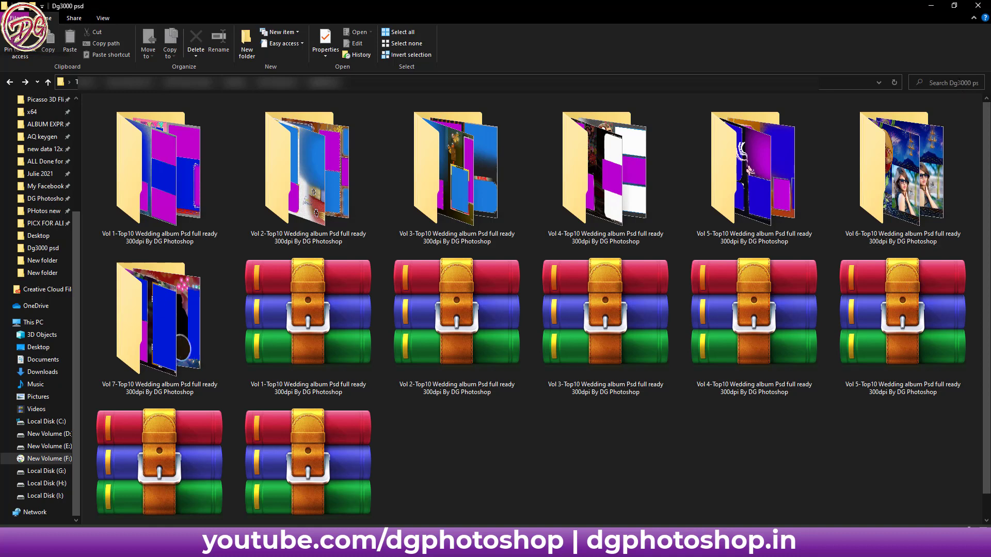
pyautogui.write('.')
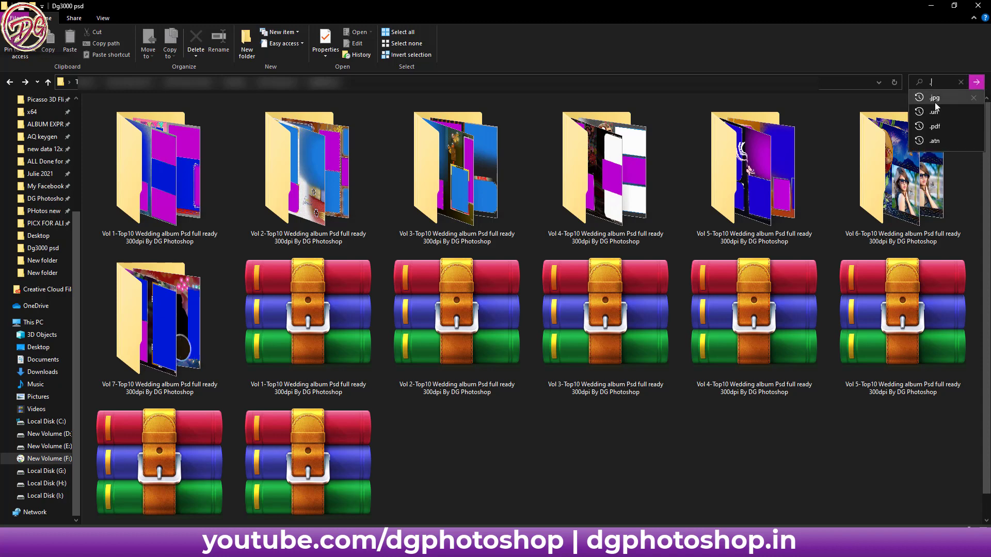
# Step: Select the seven Vol 1–7 folders together, leaving the archives unselected
pyautogui.click(168, 173)
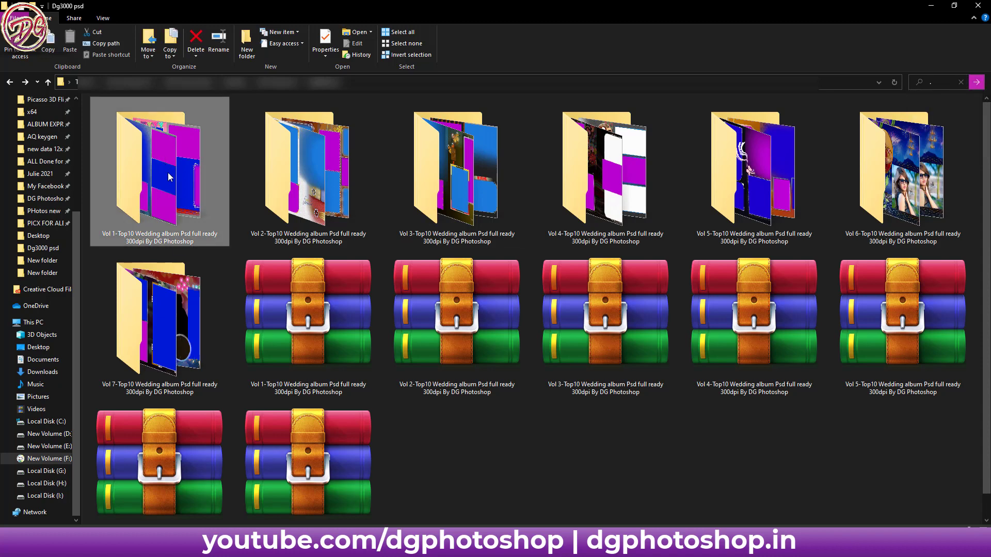
pyautogui.hotkey('shift', 'Down')
pyautogui.click(170, 219)
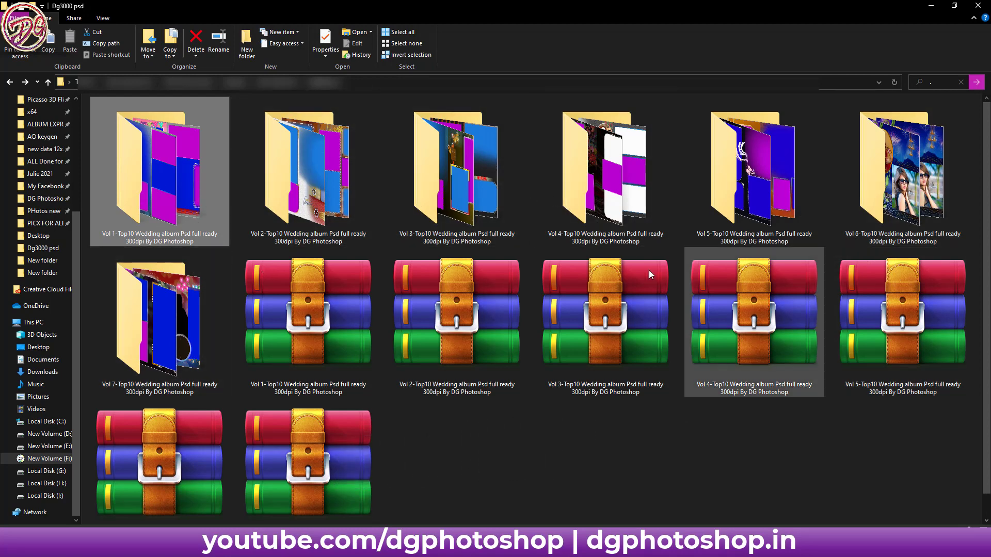
pyautogui.click(168, 250)
pyautogui.click(168, 227)
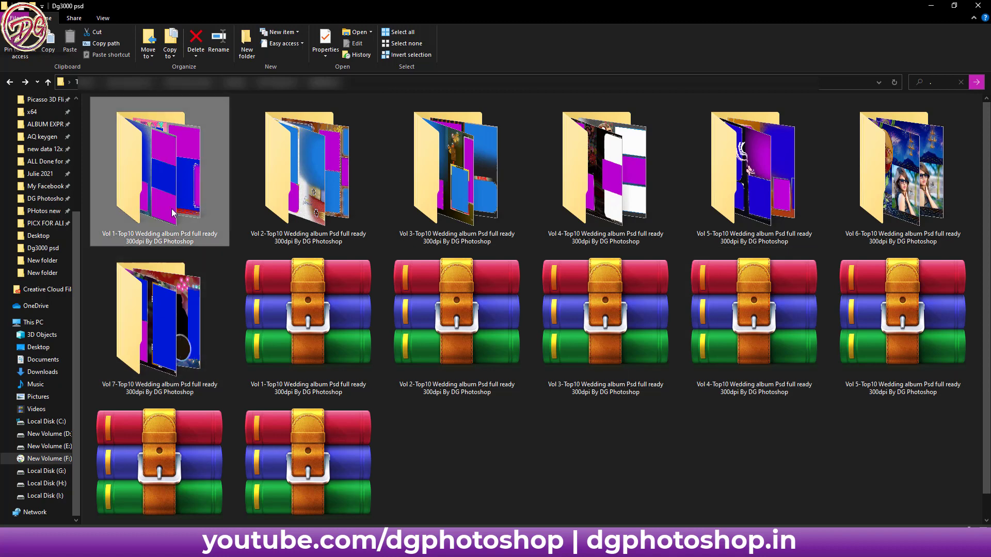
pyautogui.keyDown('shift'); pyautogui.click(169, 333); pyautogui.keyUp('shift')
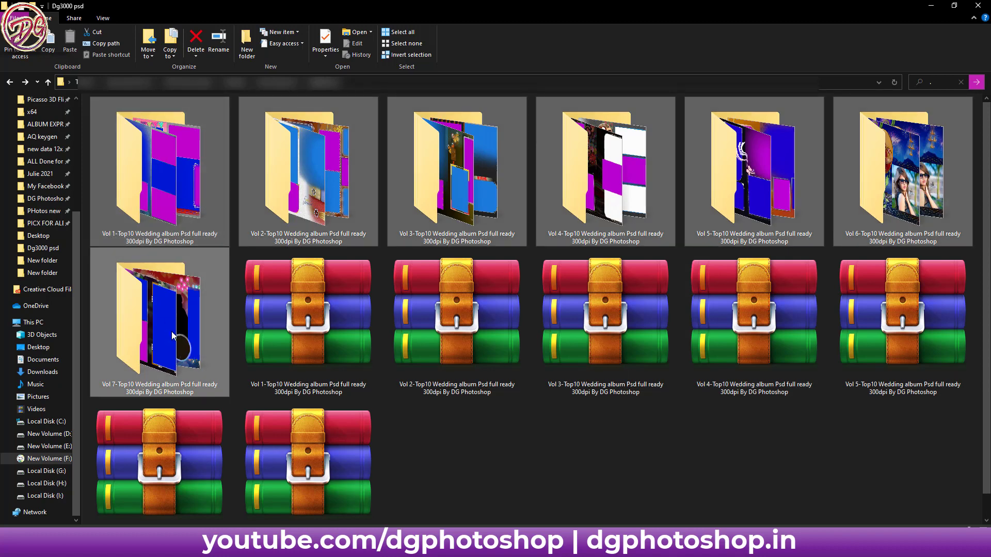
pyautogui.moveTo(160, 321)
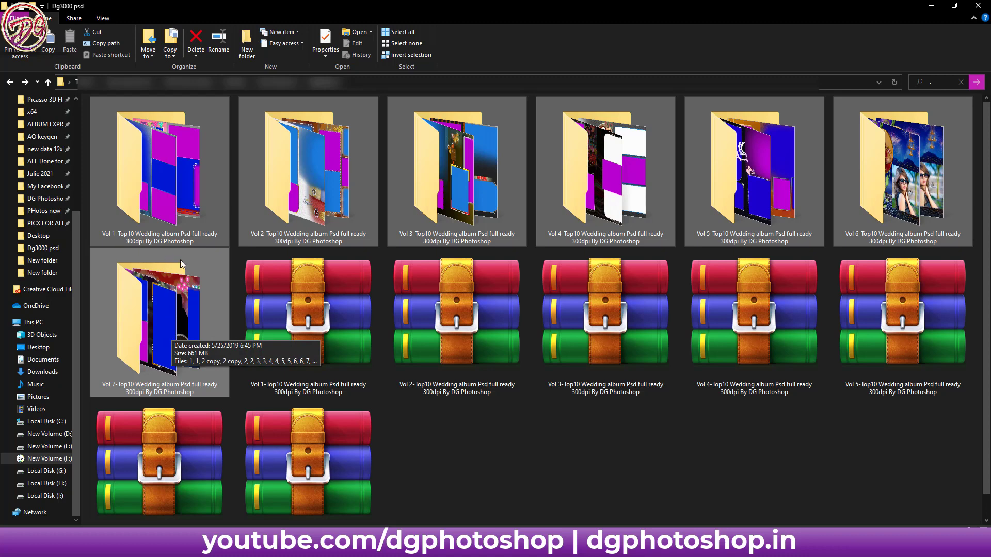
# Step: Show the seven Vol folders' combined Properties (140 files, 7.18 GB), centred on screen
pyautogui.rightClick(179, 311)
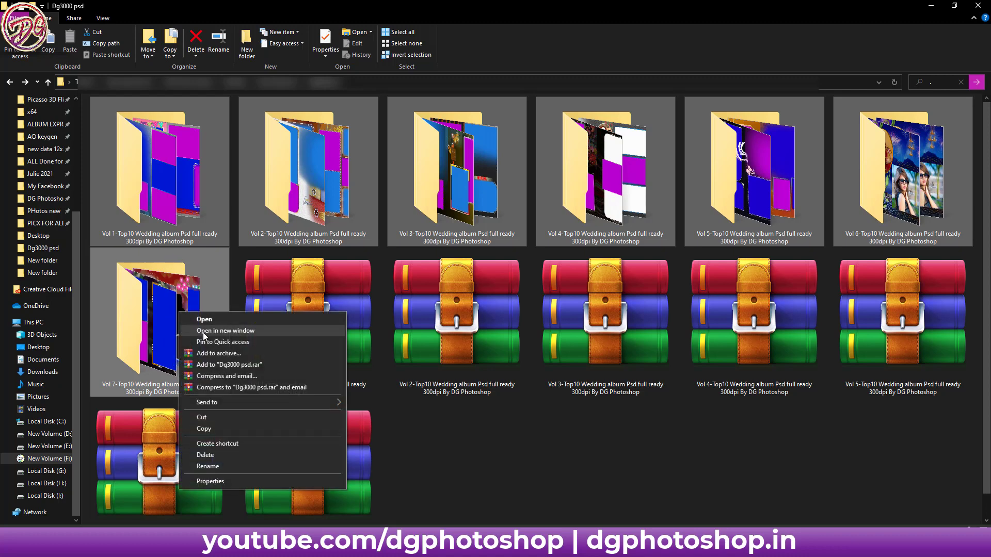
pyautogui.click(228, 481)
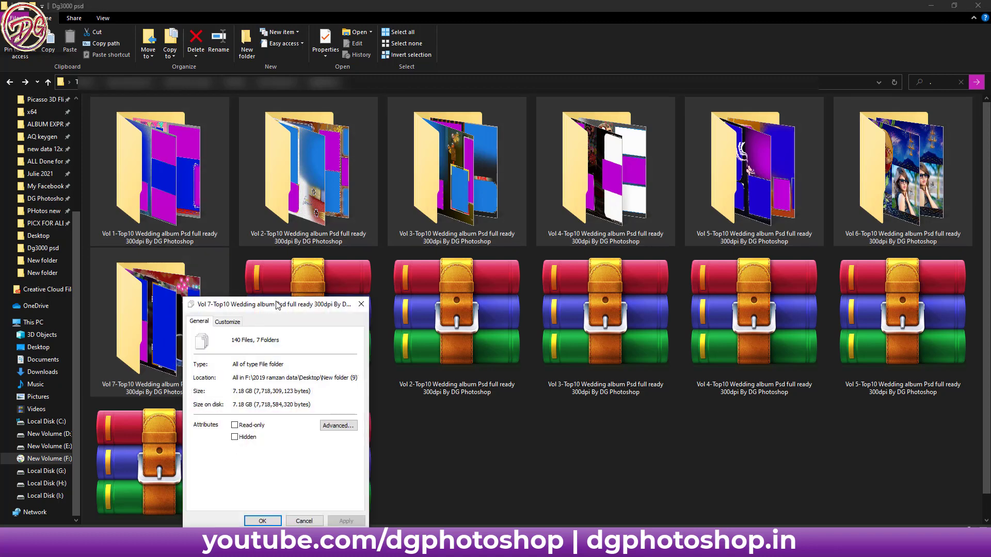
pyautogui.moveTo(277, 305)
pyautogui.mouseDown()
pyautogui.moveTo(494, 117)
pyautogui.moveTo(514, 121)
pyautogui.mouseUp()
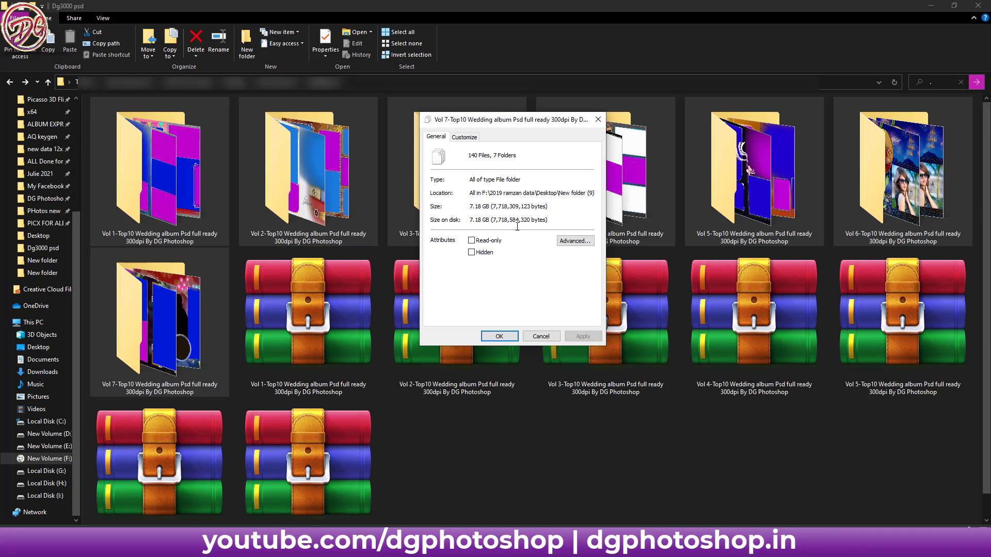
# Step: Show the combined Properties of the seven RAR archives (3.24 GB)
pyautogui.click(541, 336)
pyautogui.click(370, 327)
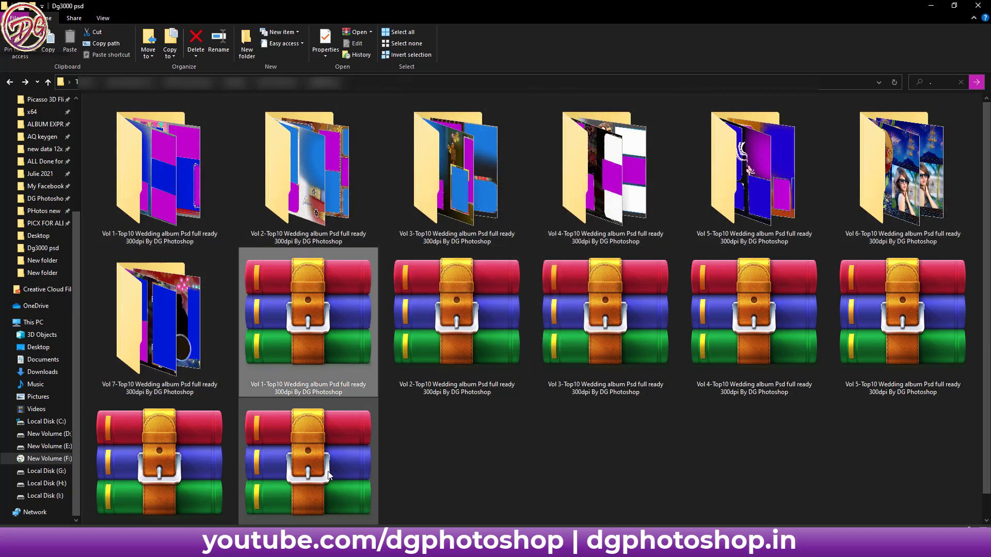
pyautogui.keyDown('shift'); pyautogui.click(331, 463); pyautogui.keyUp('shift')
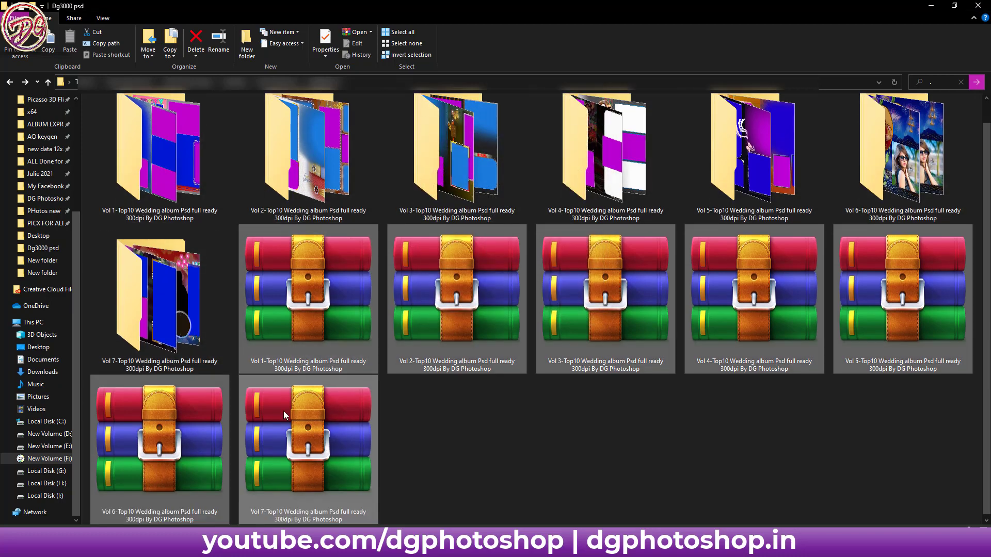
pyautogui.rightClick(314, 448)
pyautogui.click(368, 441)
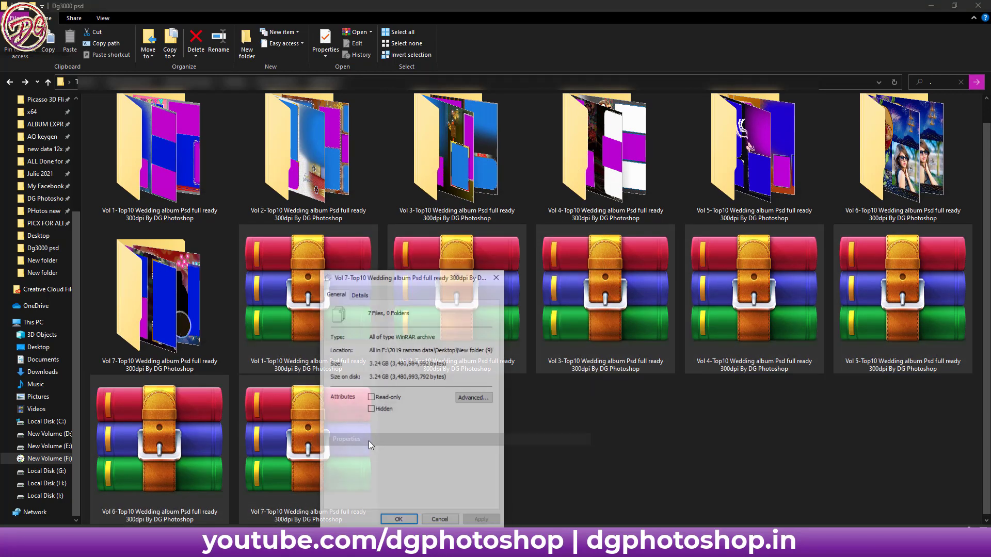
pyautogui.moveTo(415, 278)
pyautogui.mouseDown()
pyautogui.moveTo(494, 253)
pyautogui.moveTo(541, 188)
pyautogui.moveTo(731, 197)
pyautogui.mouseUp()
# Step: Compare the folders' 7.18 GB Properties beside the archives' 3.24 GB, then close both dialogs
pyautogui.click(157, 155)
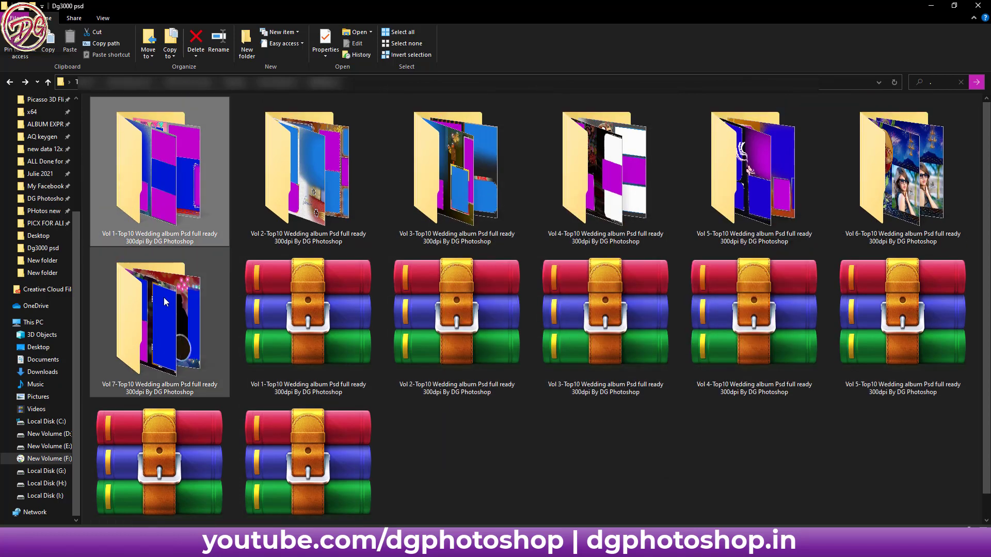
pyautogui.keyDown('shift'); pyautogui.click(166, 301); pyautogui.keyUp('shift')
pyautogui.rightClick(165, 299)
pyautogui.click(194, 468)
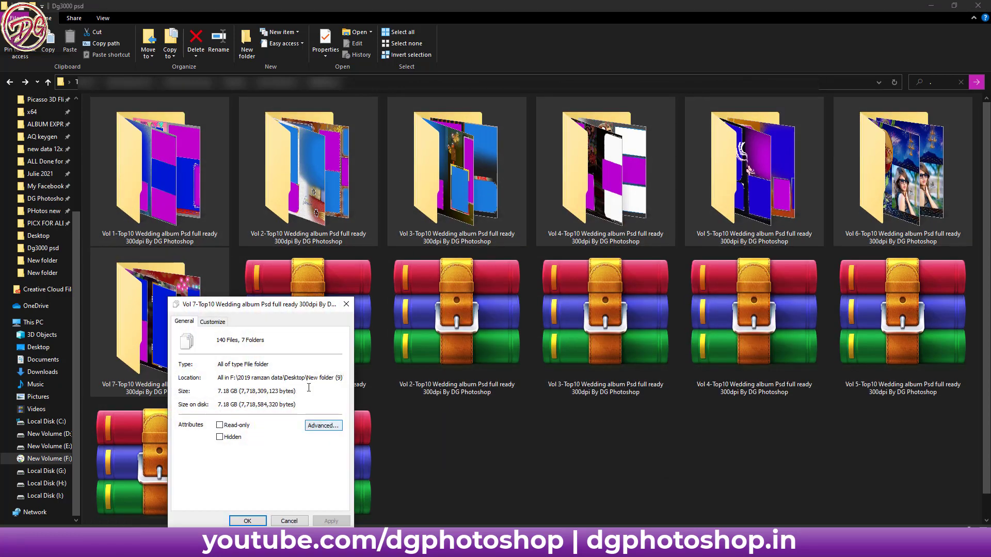
pyautogui.moveTo(276, 304)
pyautogui.mouseDown()
pyautogui.moveTo(493, 181)
pyautogui.moveTo(483, 185)
pyautogui.mouseUp()
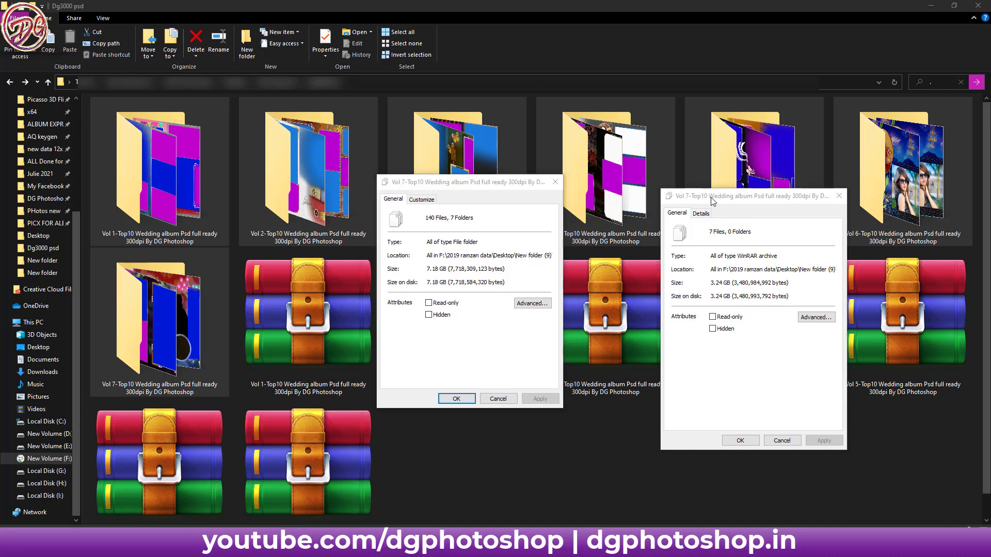
pyautogui.moveTo(712, 200); pyautogui.dragTo(607, 185)
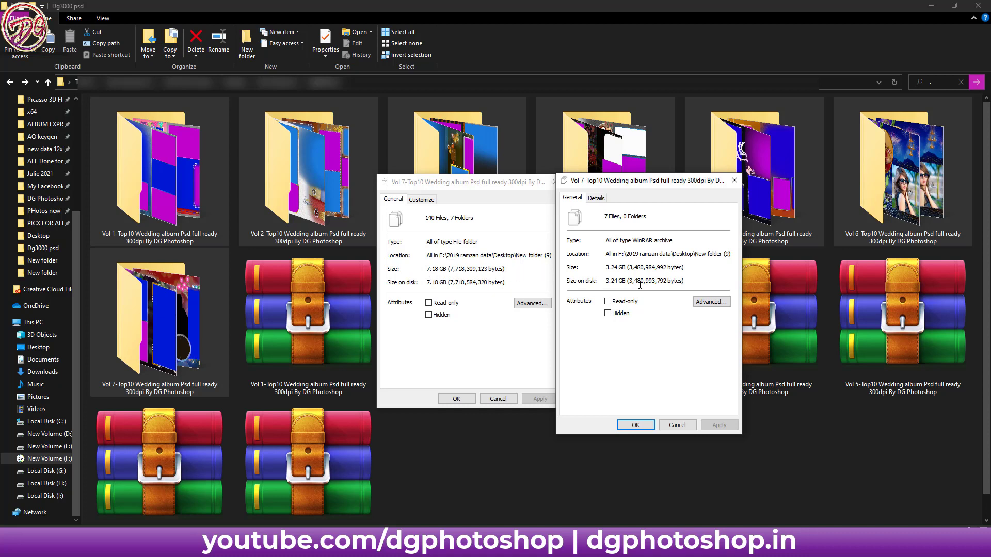
pyautogui.click(668, 425)
pyautogui.click(500, 402)
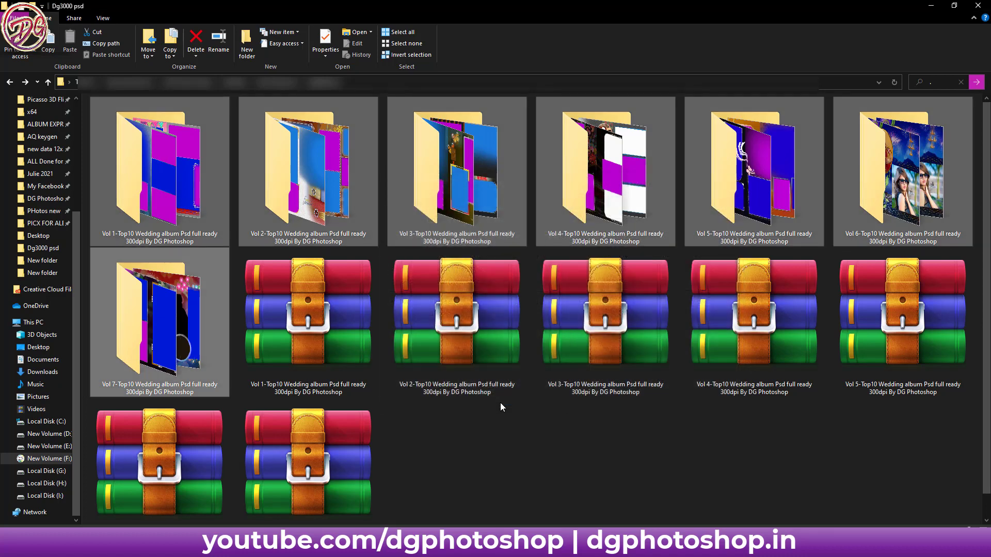
# Step: Clear the selections and open the Vol 1 wedding album folder
pyautogui.click(501, 402)
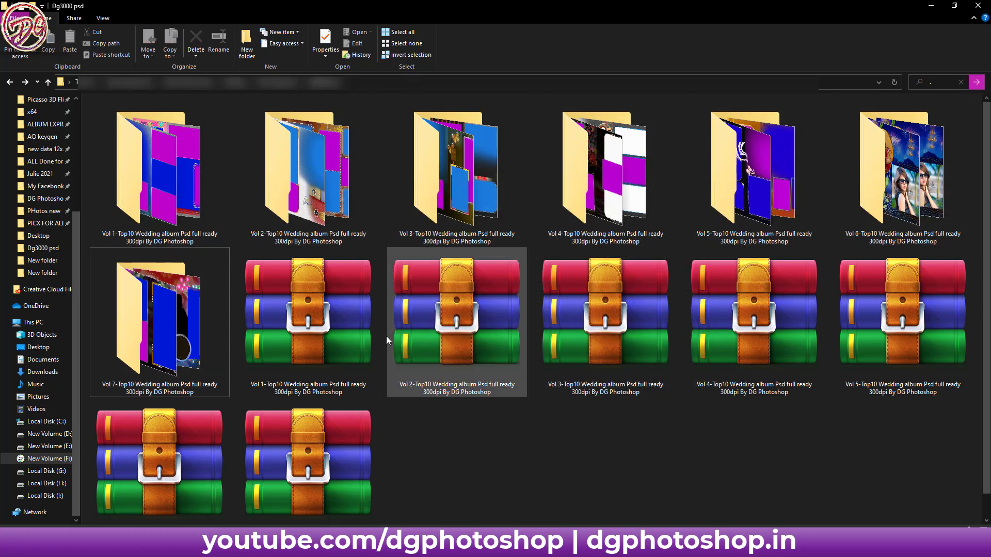
pyautogui.click(345, 318)
pyautogui.keyDown('shift'); pyautogui.click(345, 427); pyautogui.keyUp('shift')
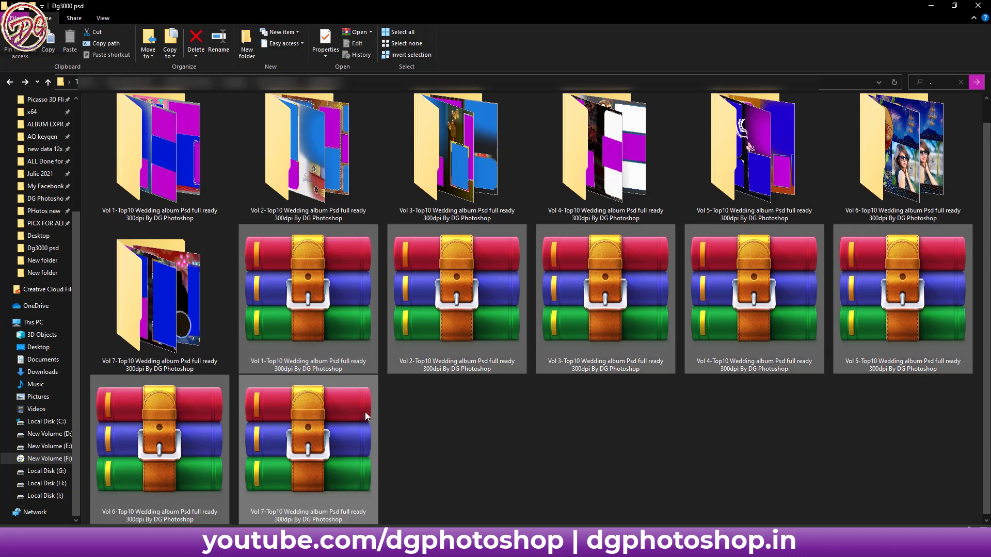
pyautogui.click(422, 416)
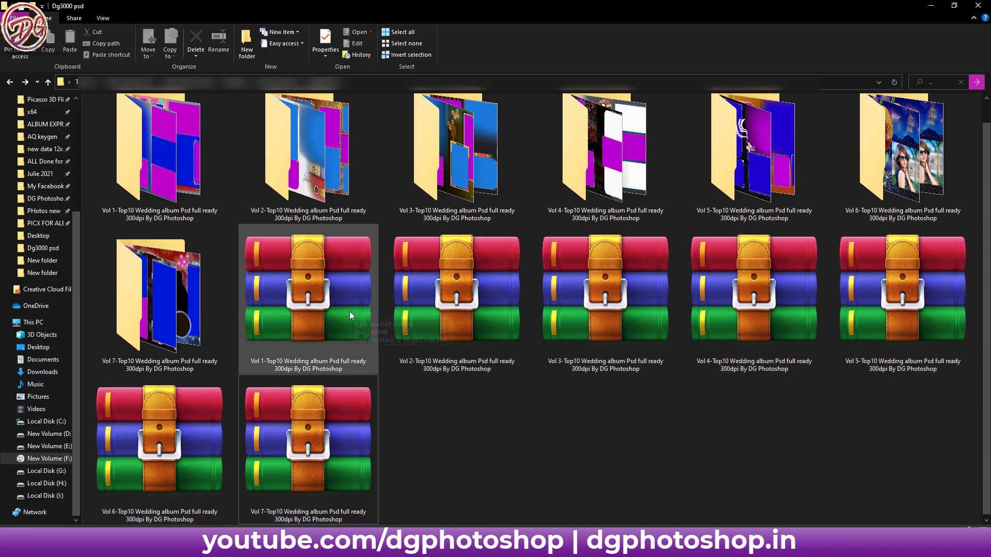
pyautogui.scroll(2, 399, 362)
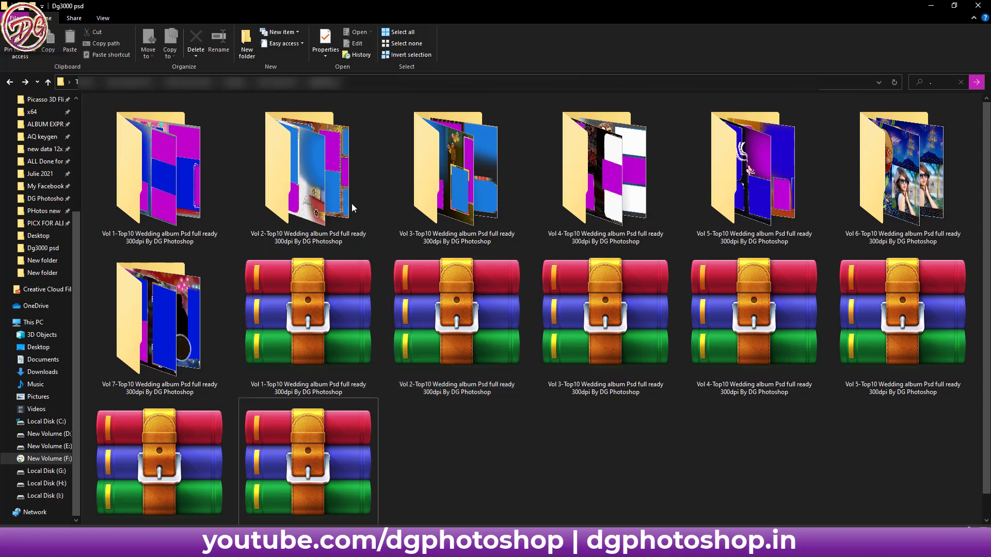
pyautogui.doubleClick(153, 155)
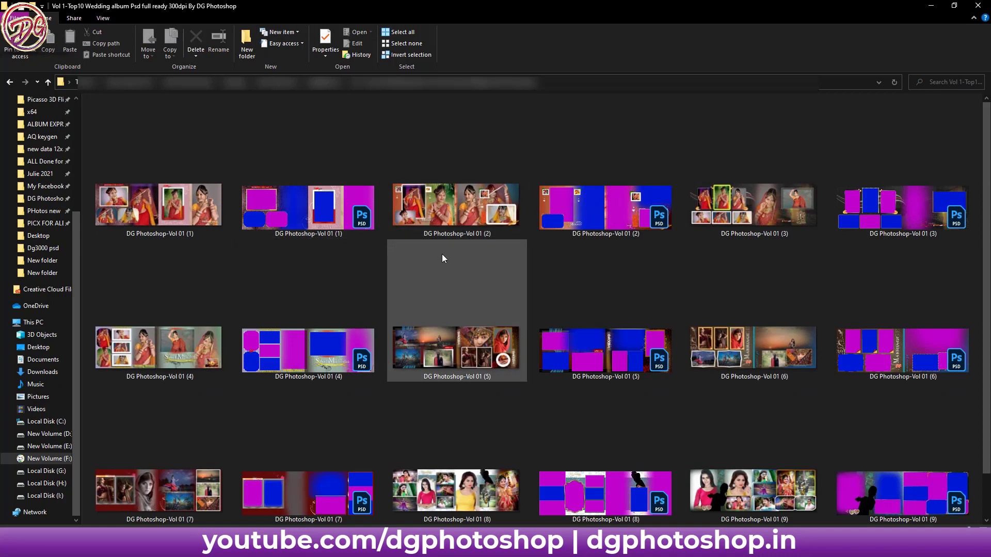
# Step: Open the first Vol 01 album image in Photos
pyautogui.click(162, 211)
pyautogui.doubleClick(162, 209)
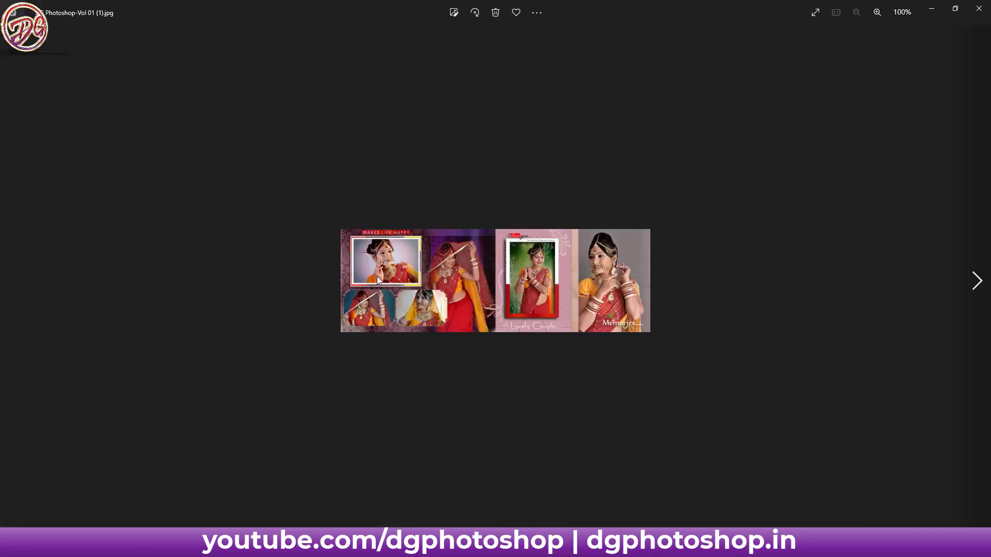
pyautogui.scroll(3, 506, 262)
pyautogui.scroll(-2, 513, 265)
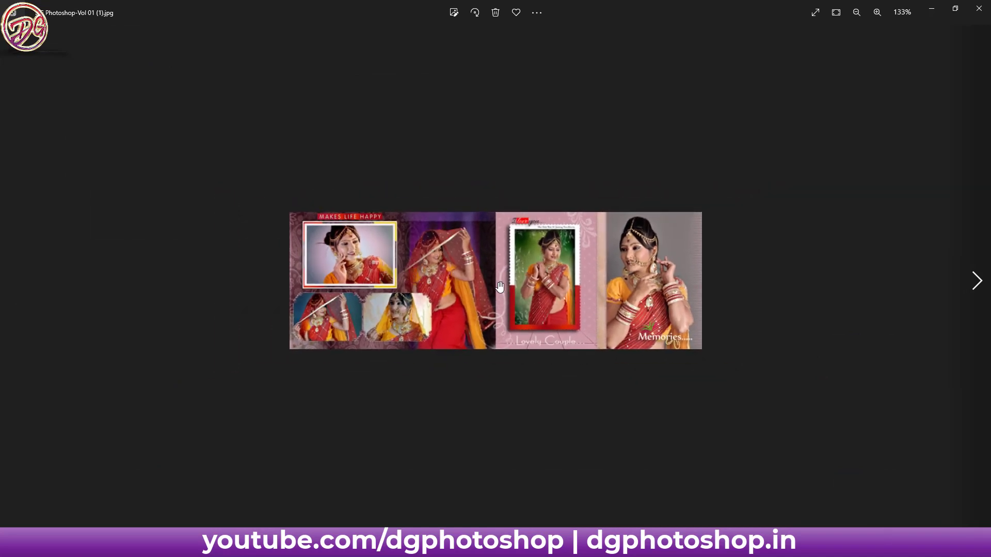
# Step: Page through the remaining Vol 01 spreads and close Photos
pyautogui.click(977, 282)
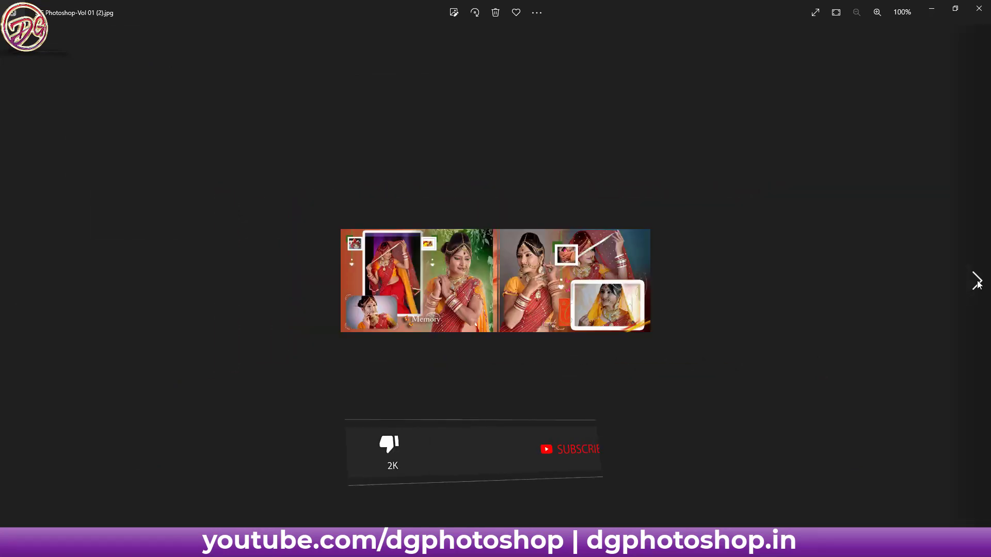
pyautogui.click(977, 281)
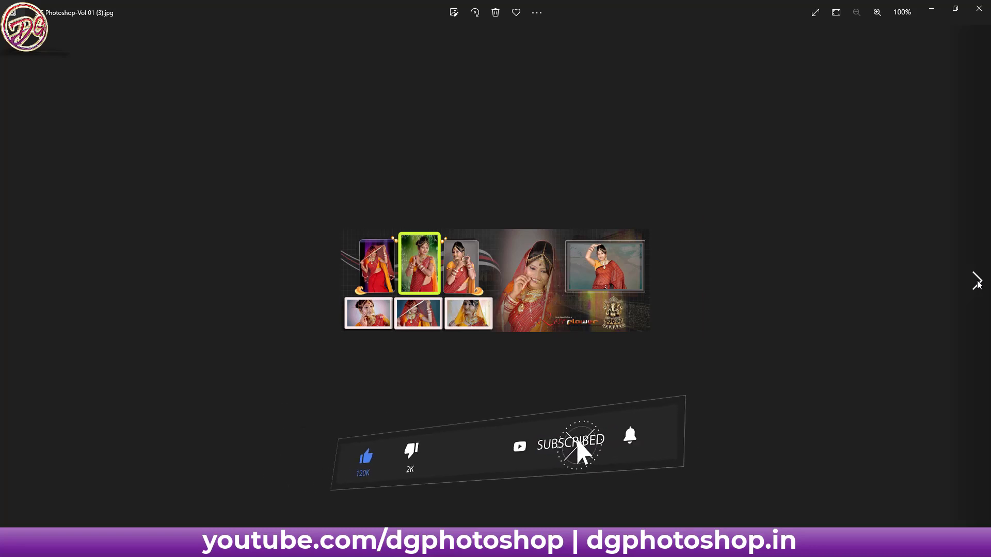
pyautogui.click(977, 281)
pyautogui.click(976, 281)
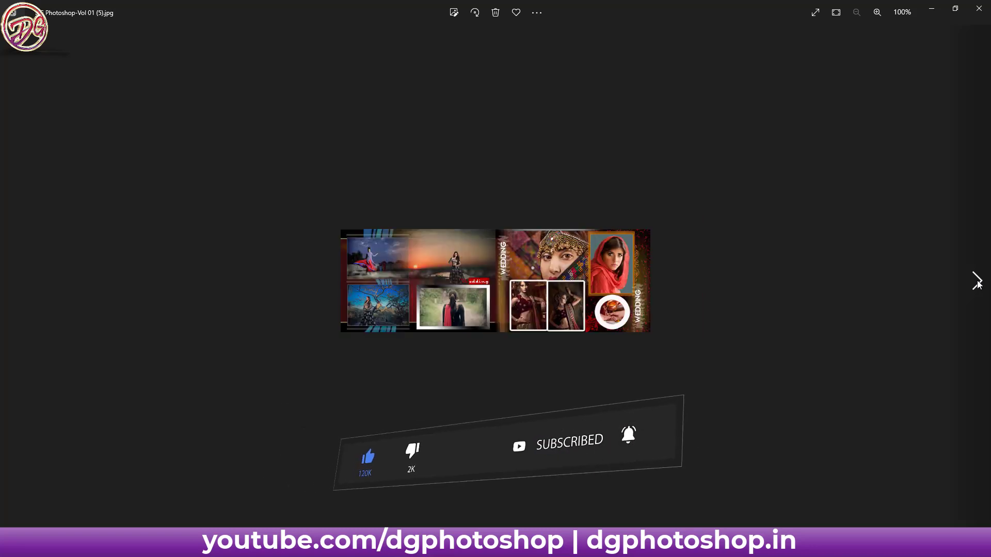
pyautogui.click(977, 282)
pyautogui.click(977, 282)
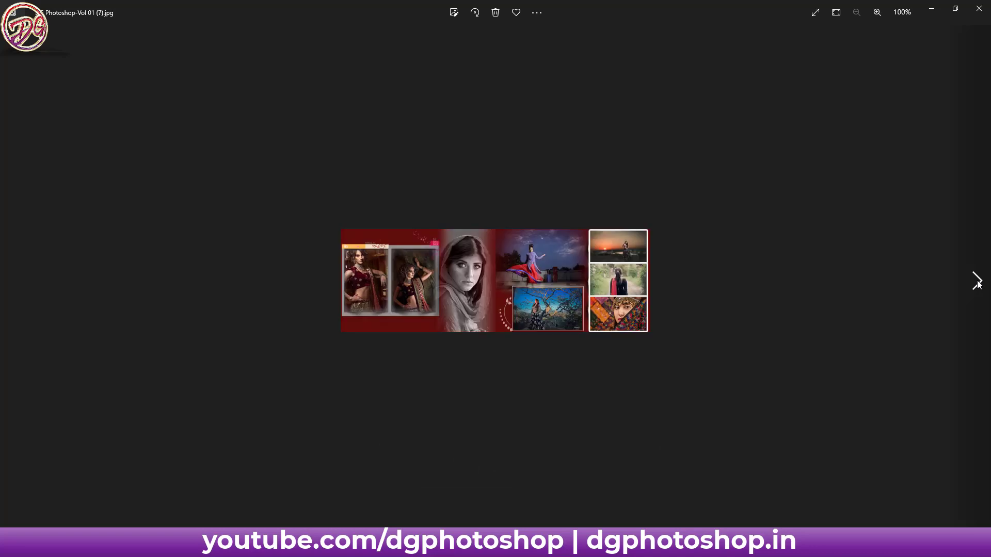
pyautogui.click(977, 281)
pyautogui.click(977, 281)
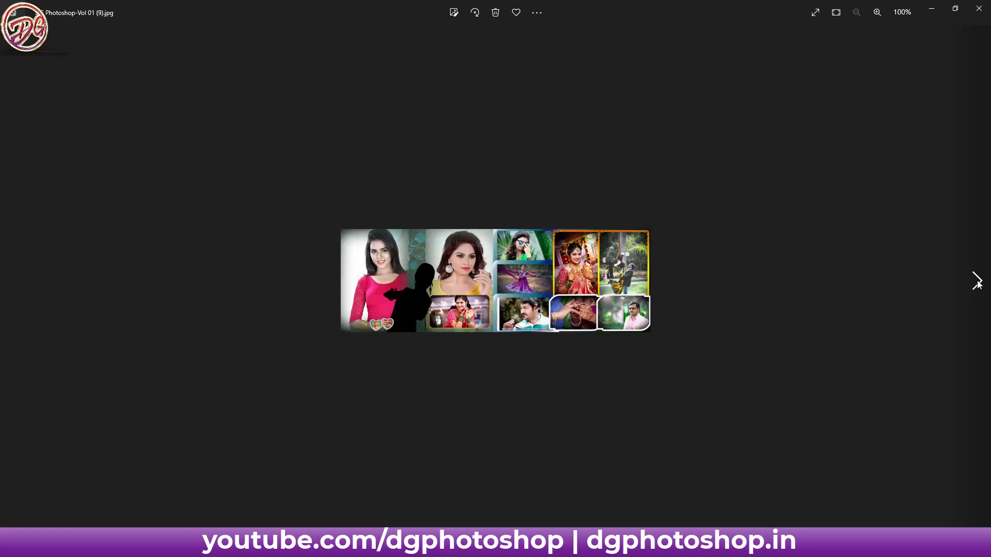
pyautogui.click(977, 281)
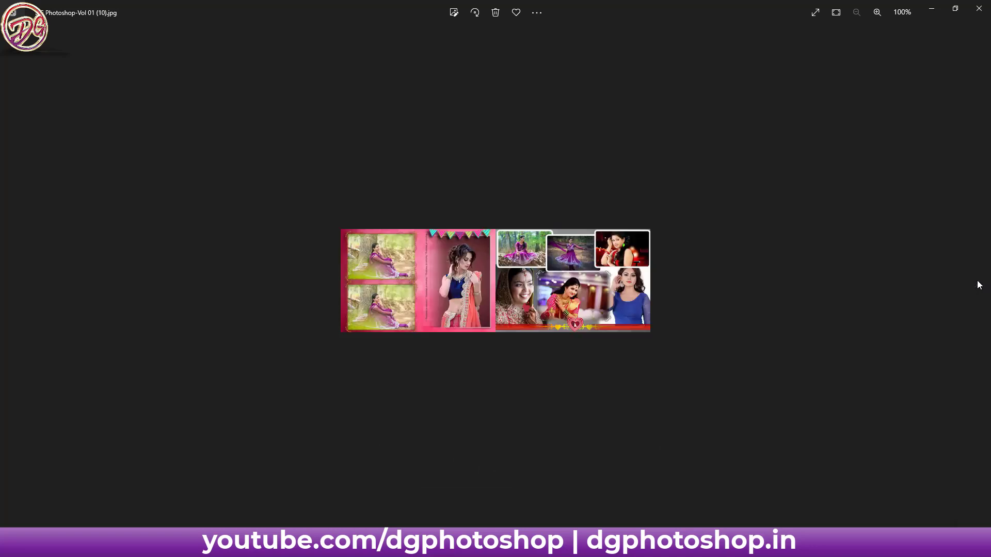
pyautogui.click(979, 8)
# Step: Preview the first Vol 02 spread, then return and reopen the Vol 2 folder
pyautogui.click(316, 86)
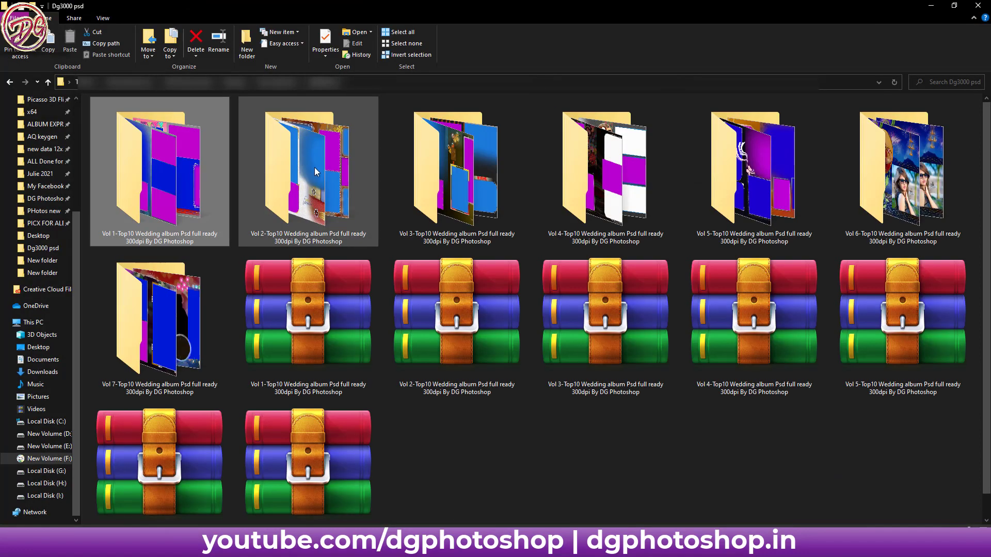
pyautogui.doubleClick(315, 167)
pyautogui.doubleClick(181, 206)
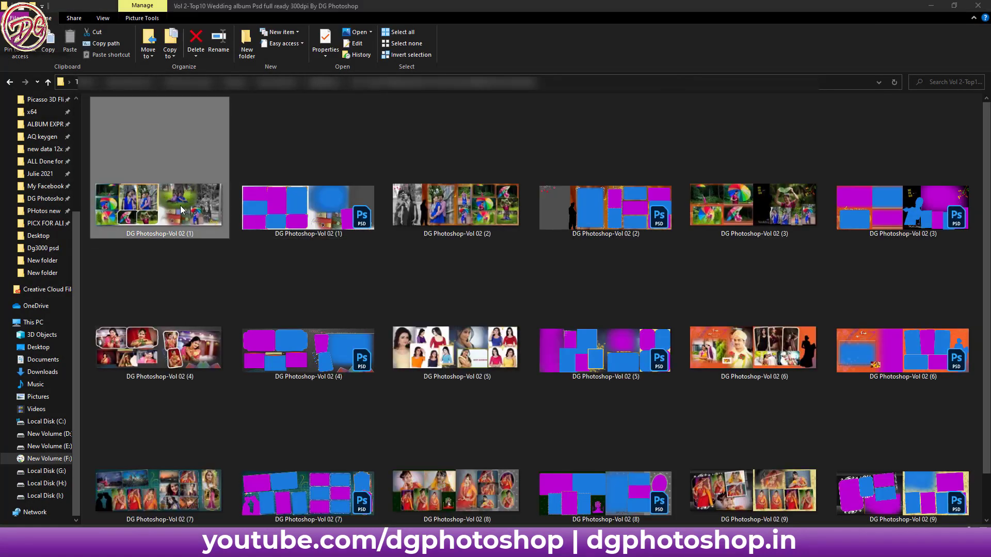
pyautogui.click(979, 8)
pyautogui.press('BackSpace')
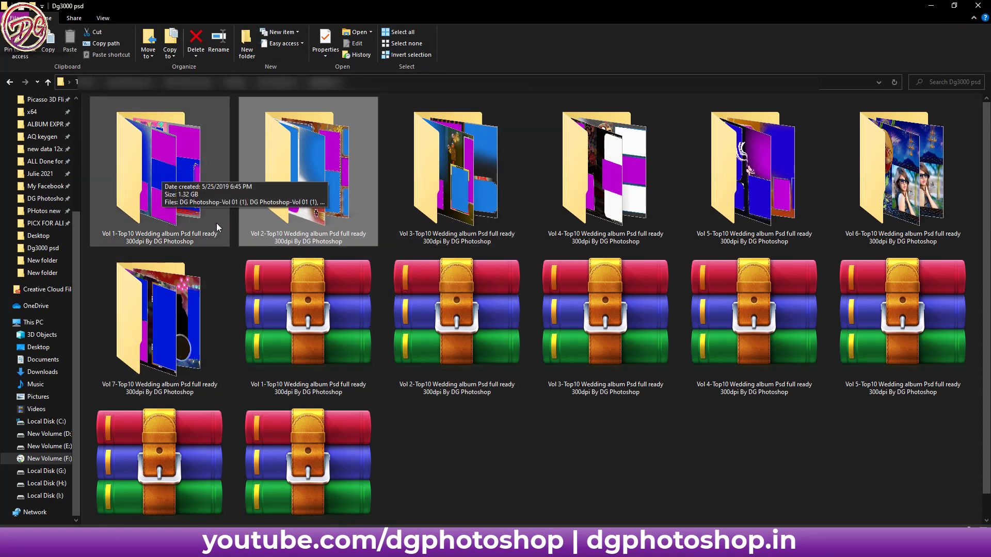
pyautogui.moveTo(456, 325)
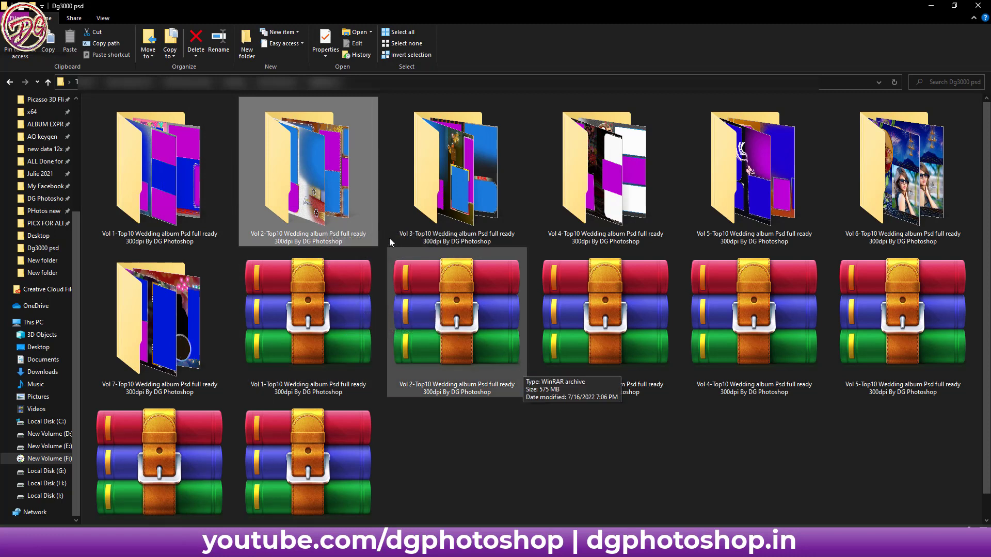
pyautogui.doubleClick(346, 217)
pyautogui.doubleClick(168, 204)
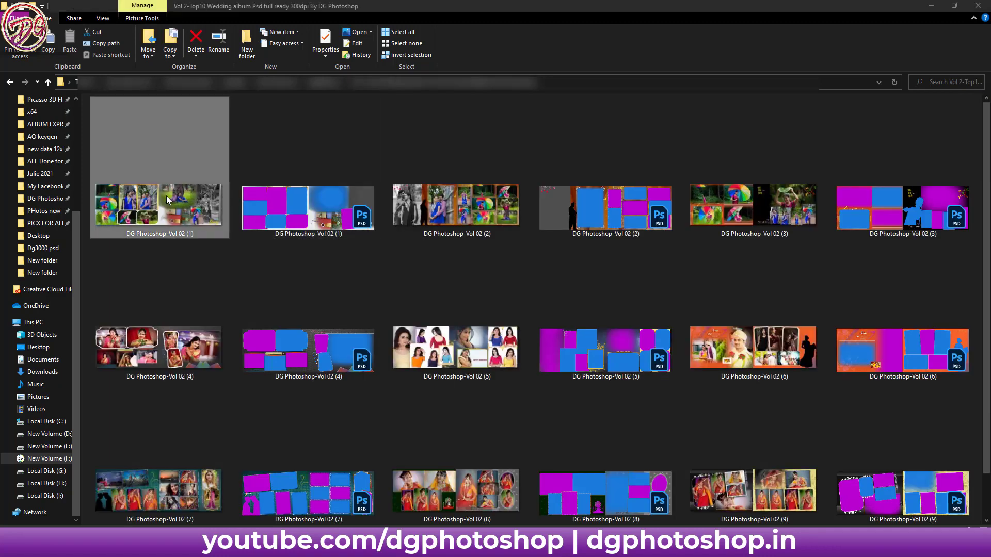
pyautogui.click(975, 286)
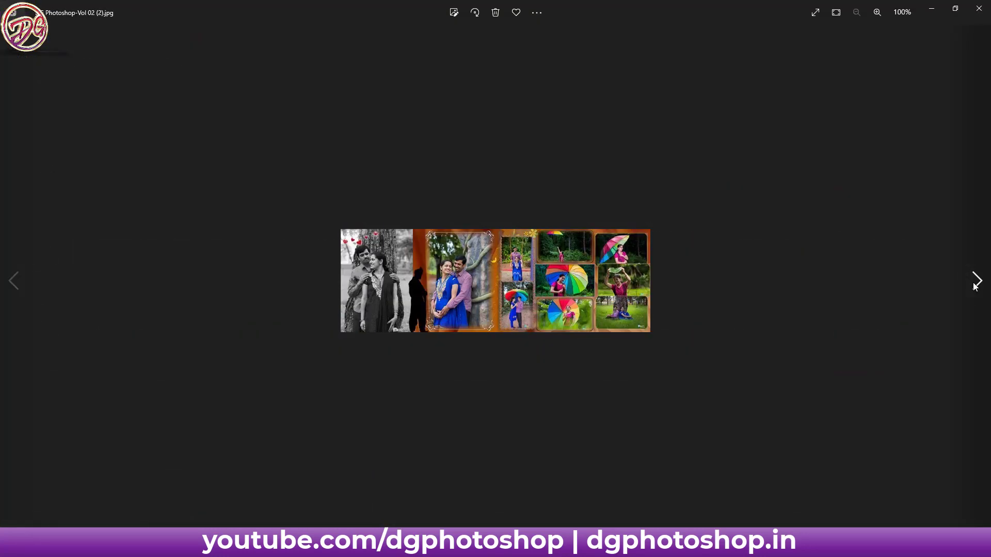
pyautogui.click(975, 286)
pyautogui.click(975, 286)
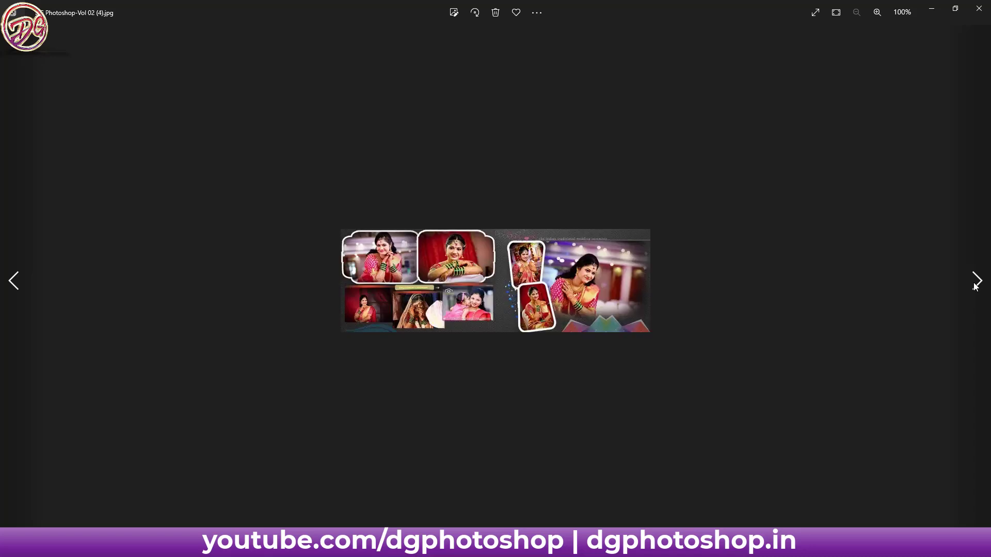
pyautogui.click(974, 286)
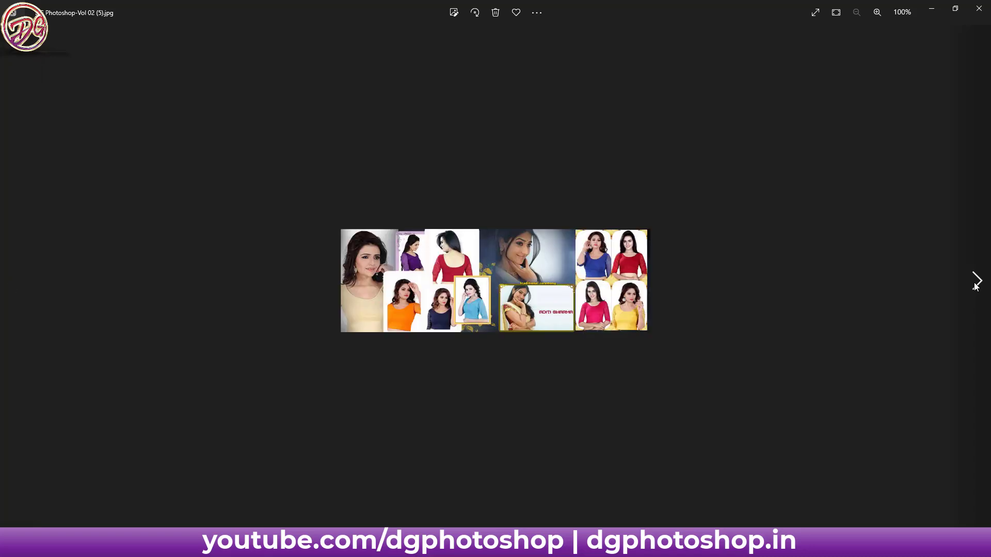
pyautogui.click(975, 287)
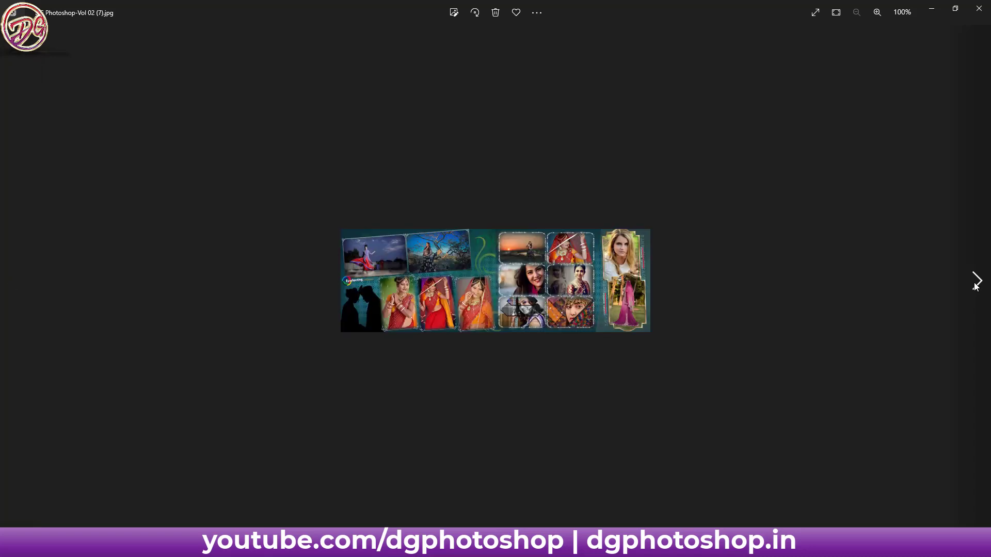
pyautogui.click(975, 286)
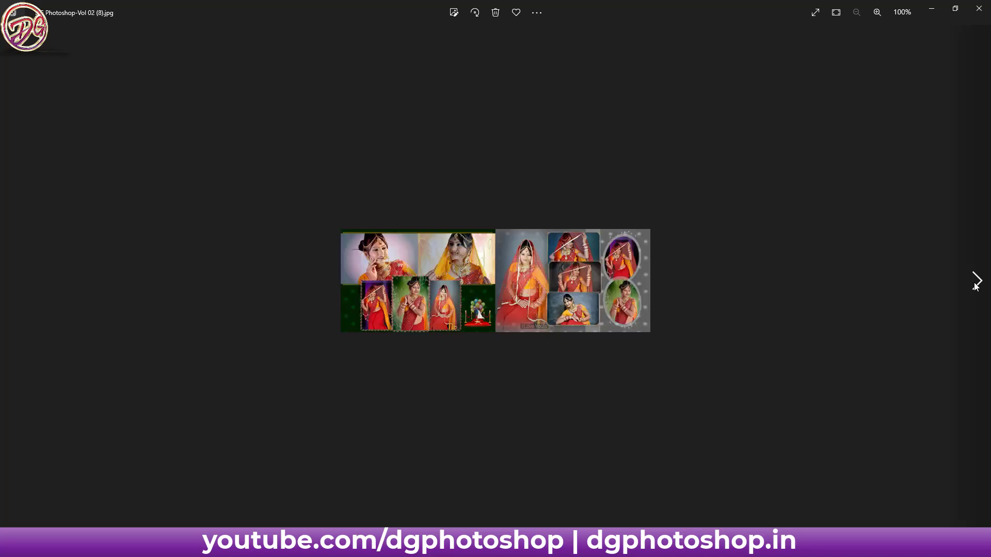
pyautogui.click(975, 287)
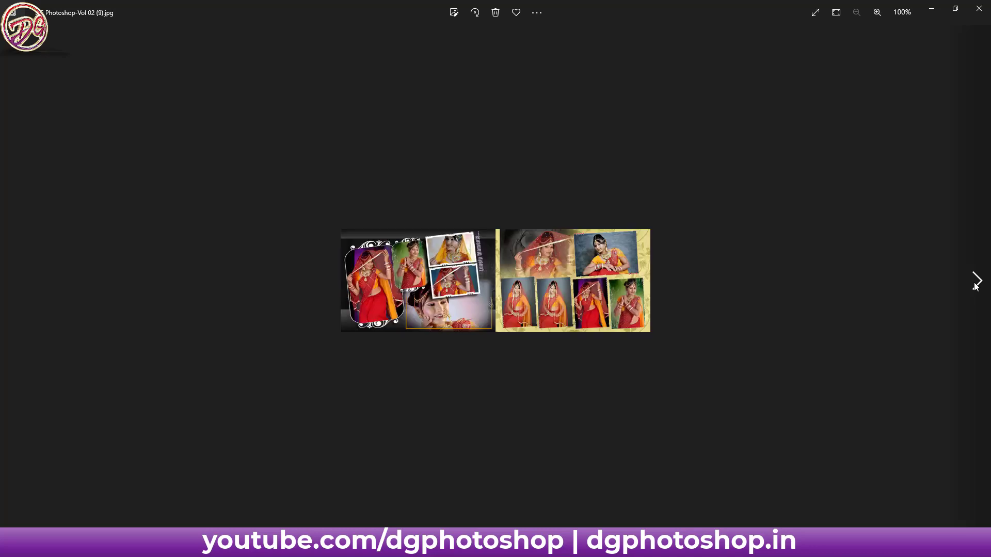
pyautogui.click(974, 287)
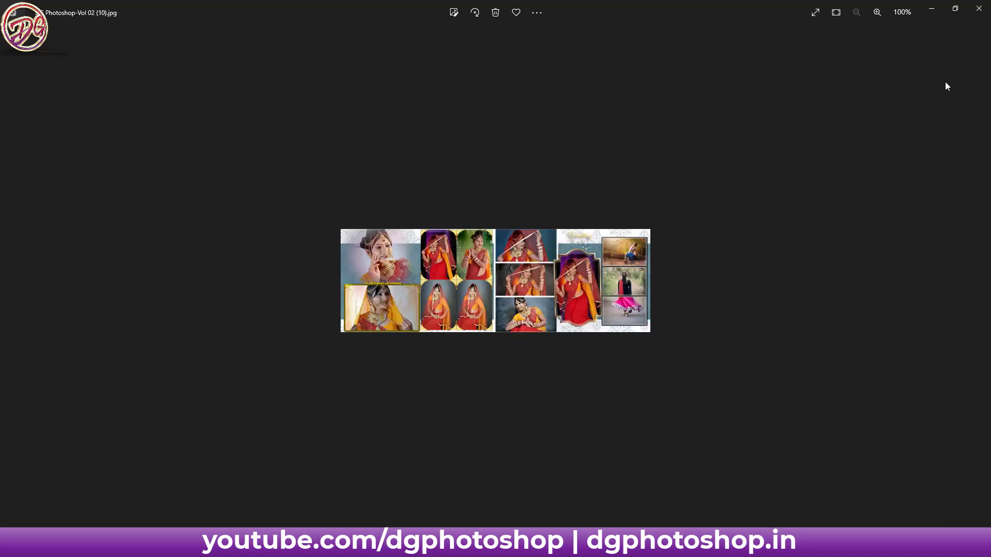
pyautogui.click(979, 9)
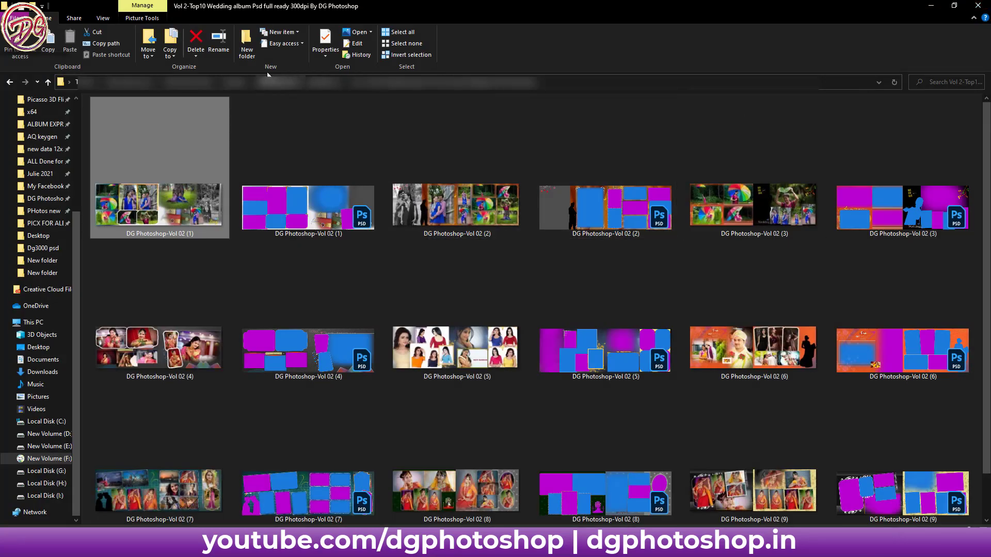
# Step: Open the Vol 3 folder, page through the Vol 03 spreads in Photos, and close it
pyautogui.click(329, 83)
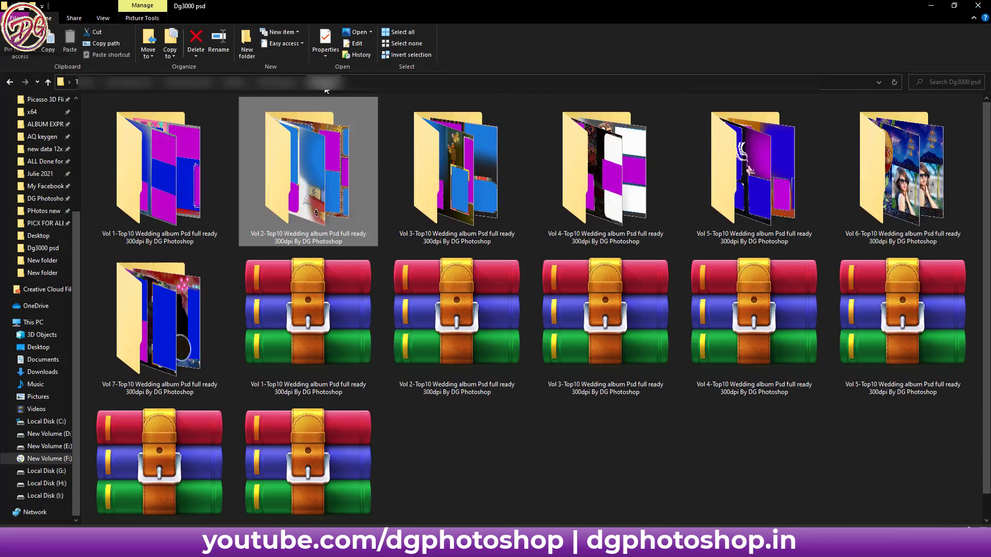
pyautogui.doubleClick(432, 203)
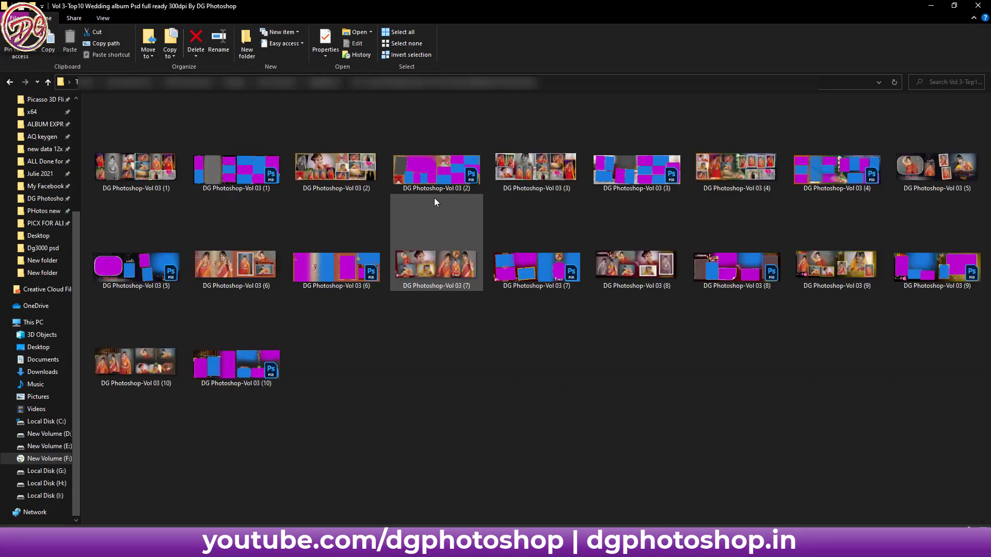
pyautogui.doubleClick(161, 173)
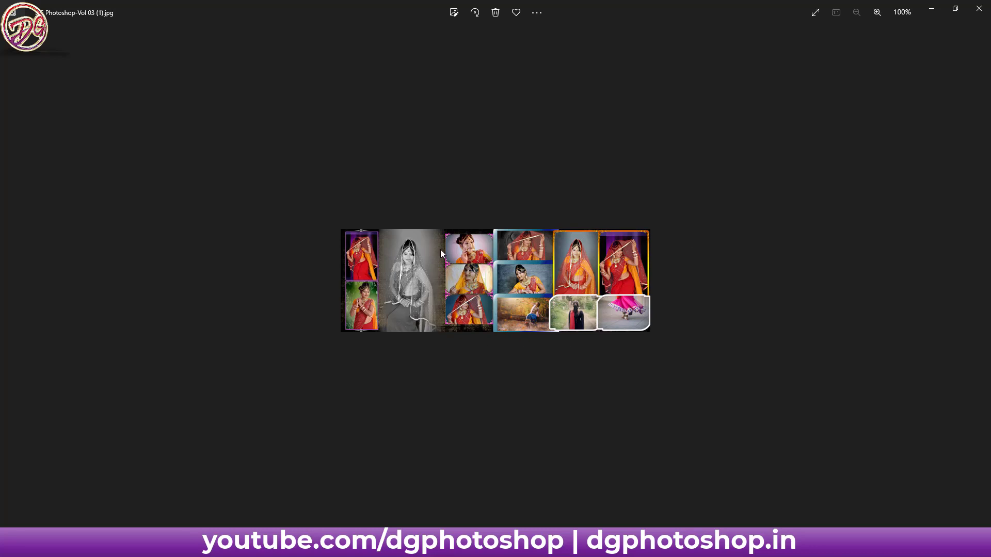
pyautogui.click(976, 281)
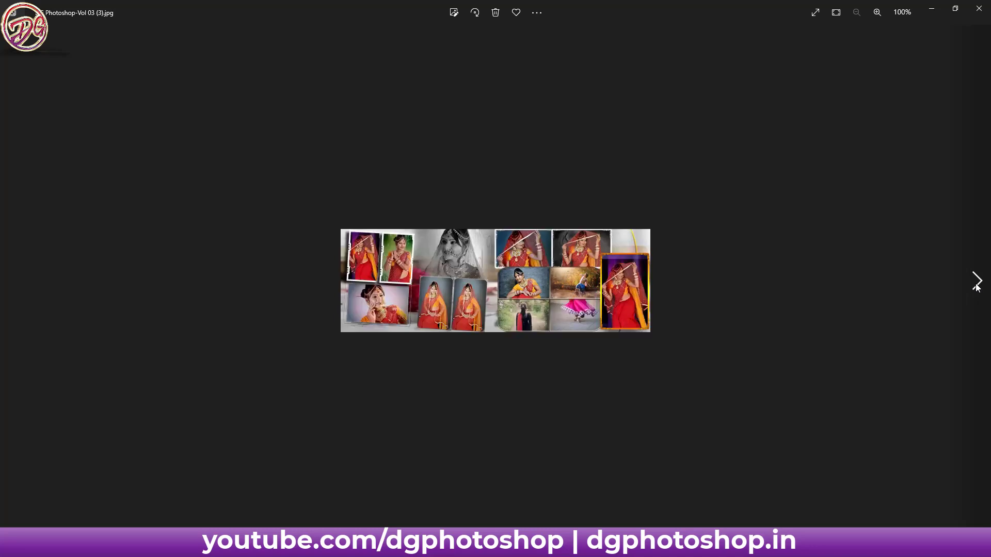
pyautogui.click(977, 287)
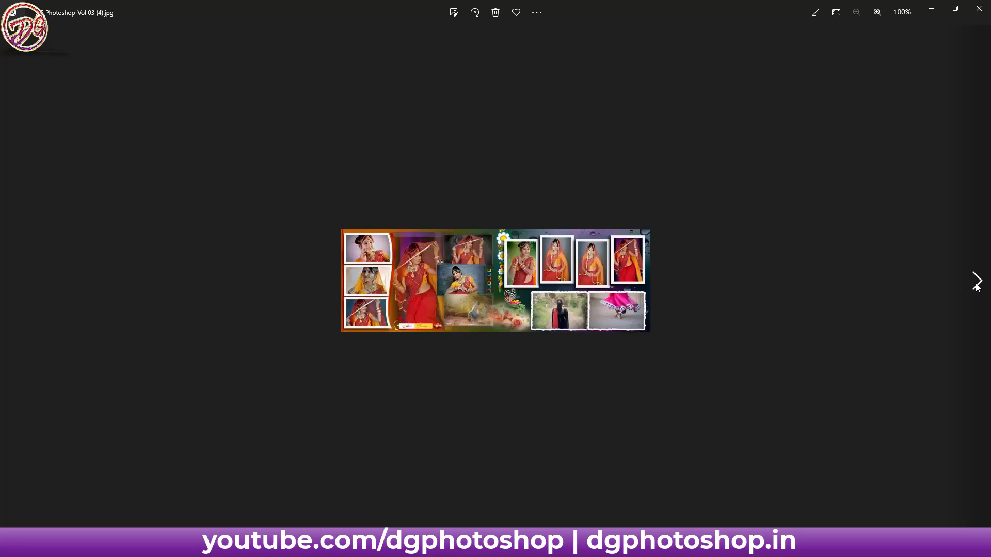
pyautogui.click(976, 287)
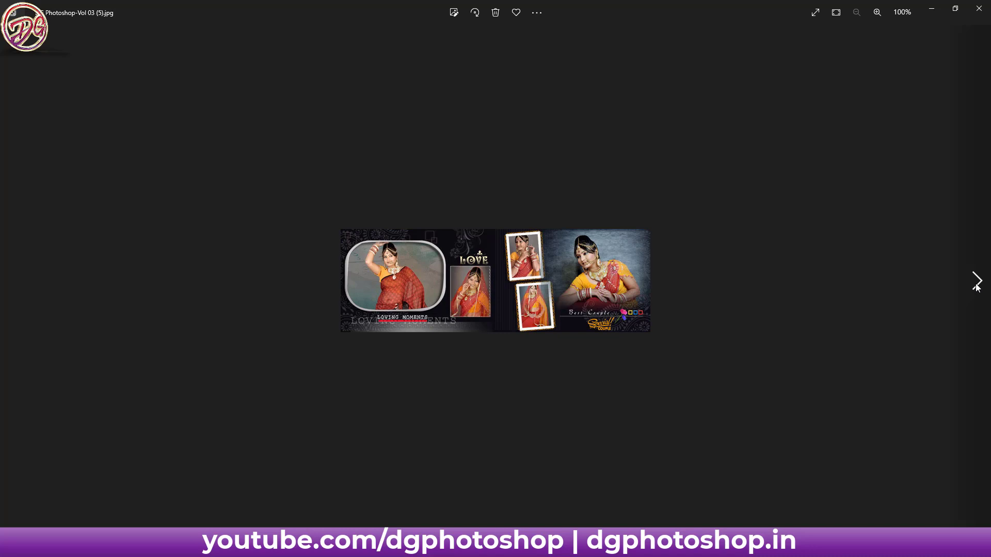
pyautogui.click(977, 288)
pyautogui.click(976, 287)
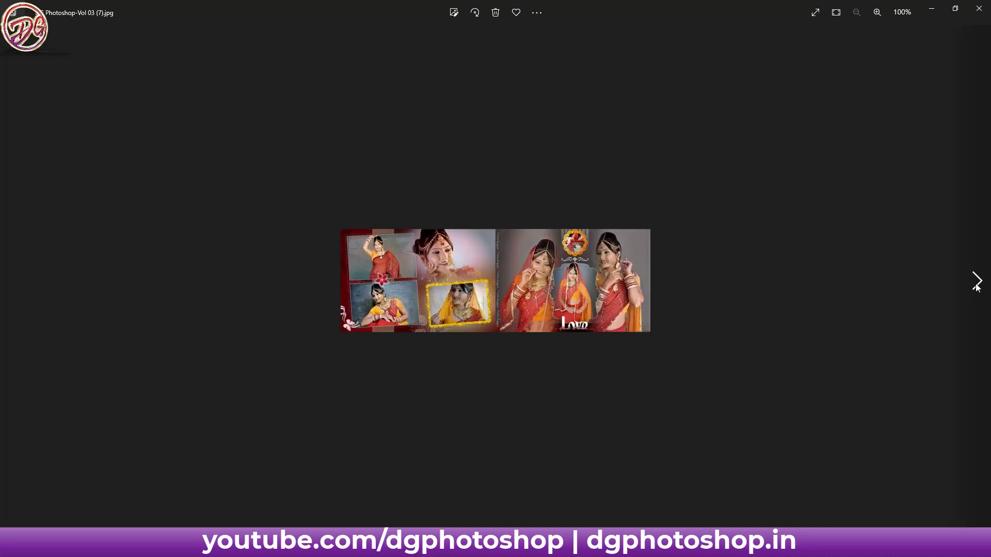
pyautogui.click(976, 287)
pyautogui.click(977, 287)
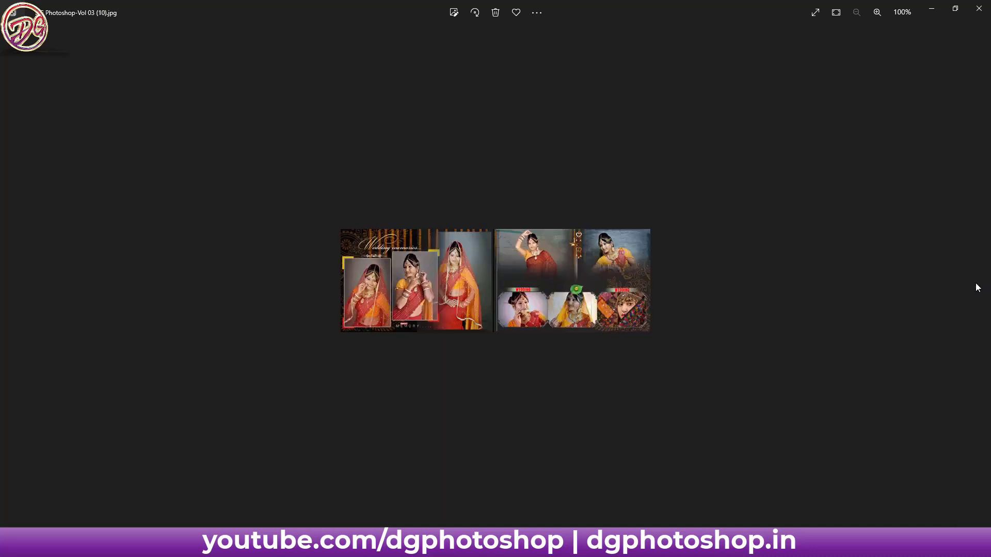
pyautogui.click(979, 9)
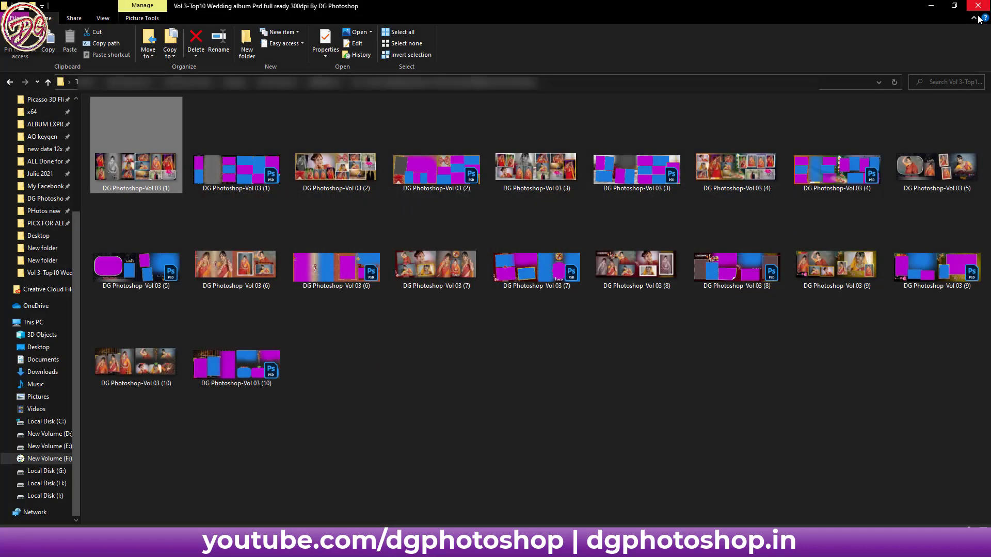
# Step: Open the Vol 4 folder, page through Vol 04 spreads (1) to (10), and close Photos
pyautogui.press('BackSpace')
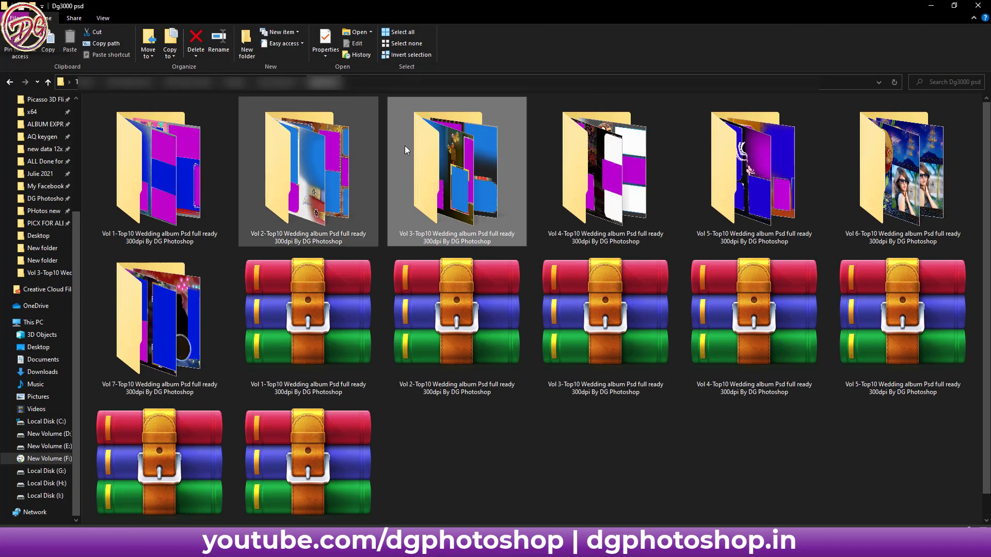
pyautogui.doubleClick(606, 184)
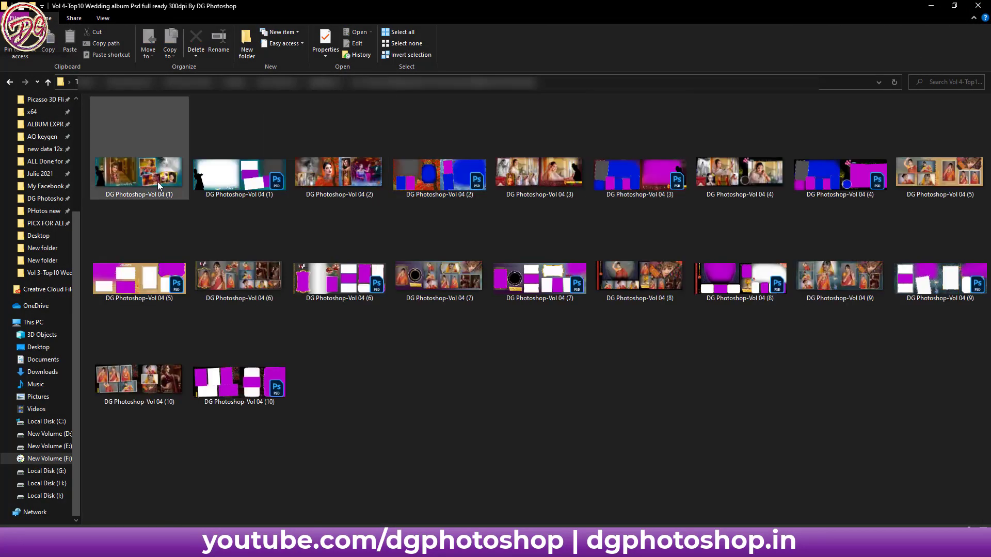
pyautogui.doubleClick(156, 182)
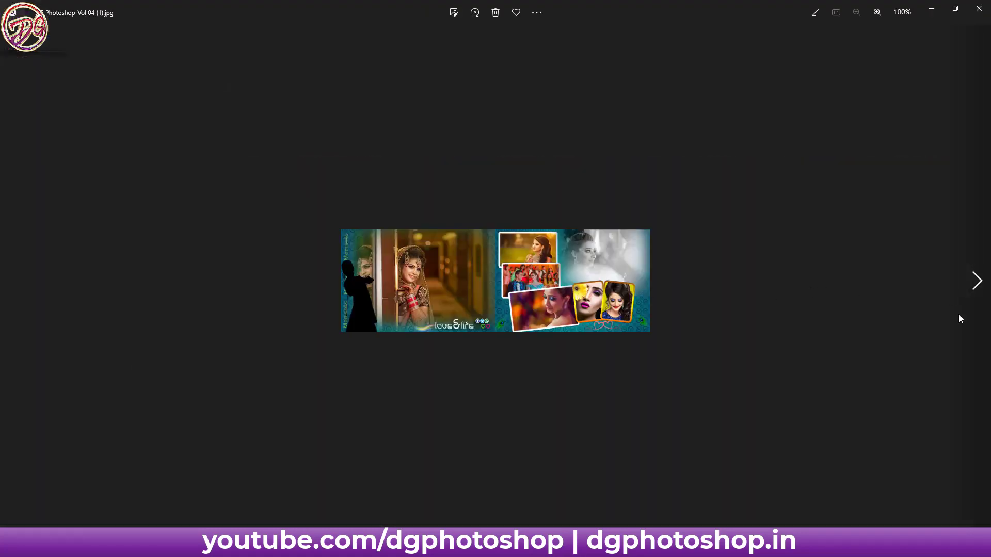
pyautogui.click(976, 282)
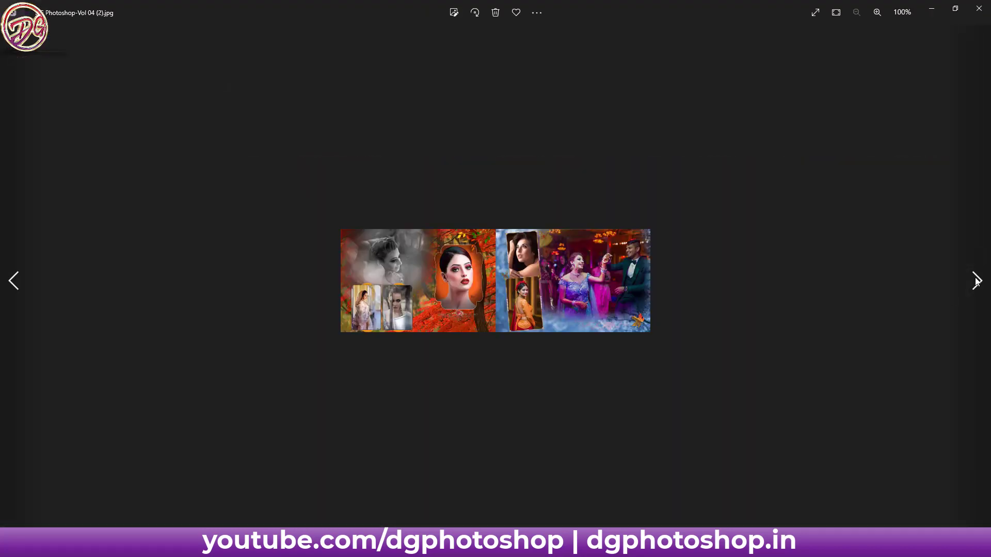
pyautogui.click(977, 282)
pyautogui.click(977, 281)
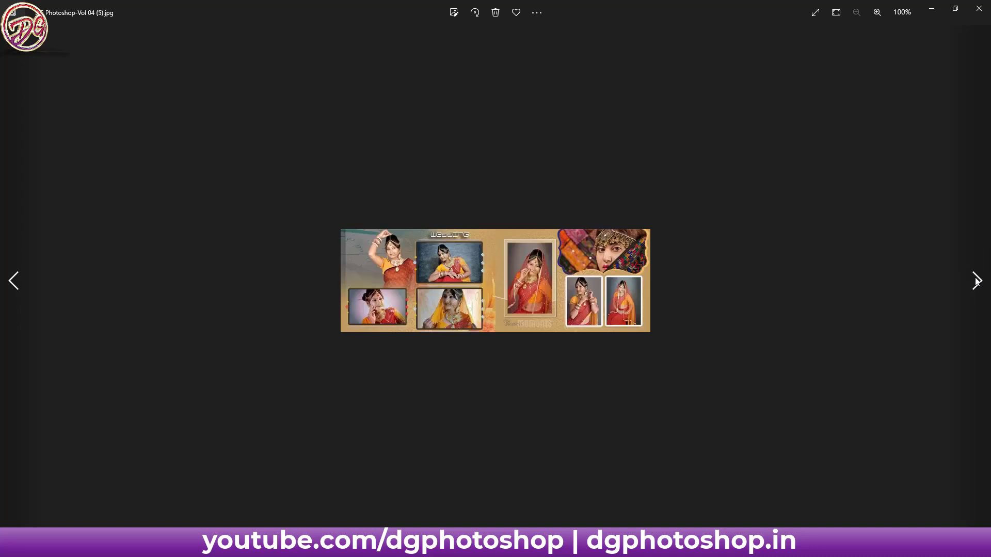
pyautogui.click(977, 281)
pyautogui.click(976, 281)
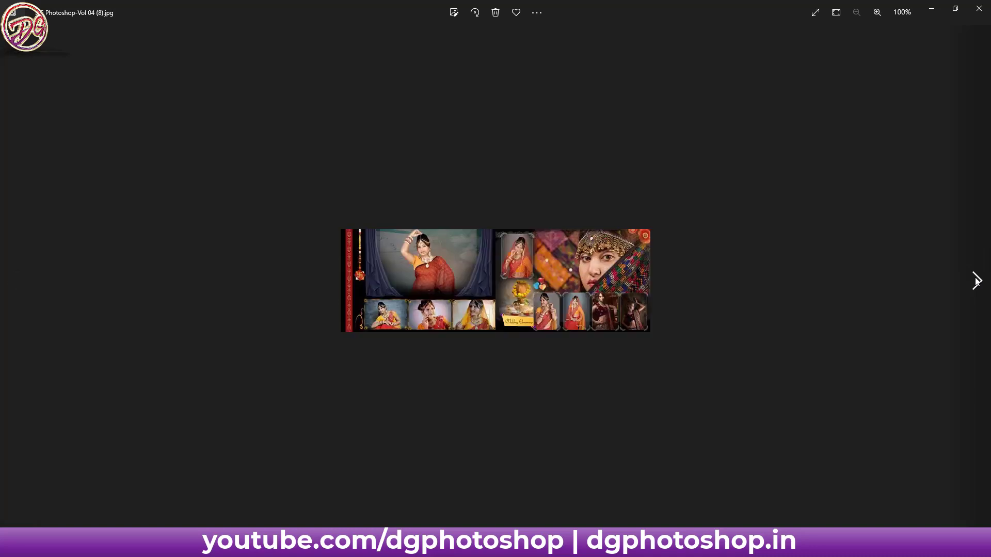
pyautogui.click(977, 281)
pyautogui.click(976, 282)
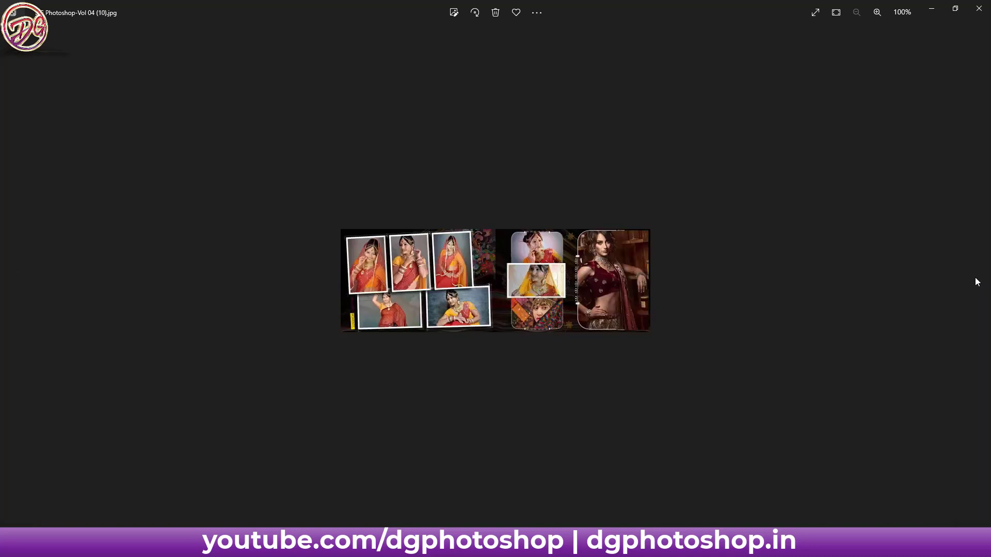
pyautogui.click(979, 8)
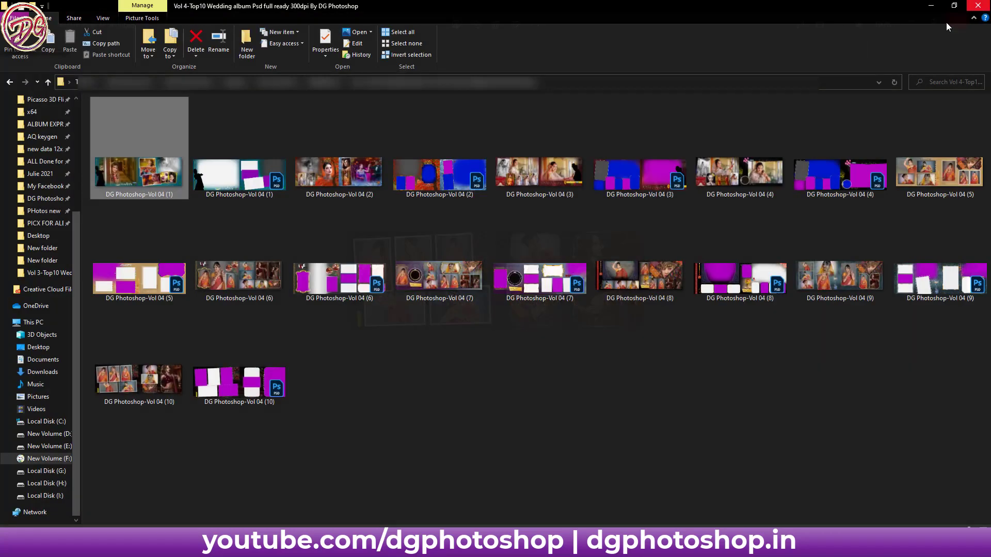
# Step: Open the Vol 5 folder, page through the Vol 05 spreads in Photos, and close it
pyautogui.hotkey('alt', 'Up')
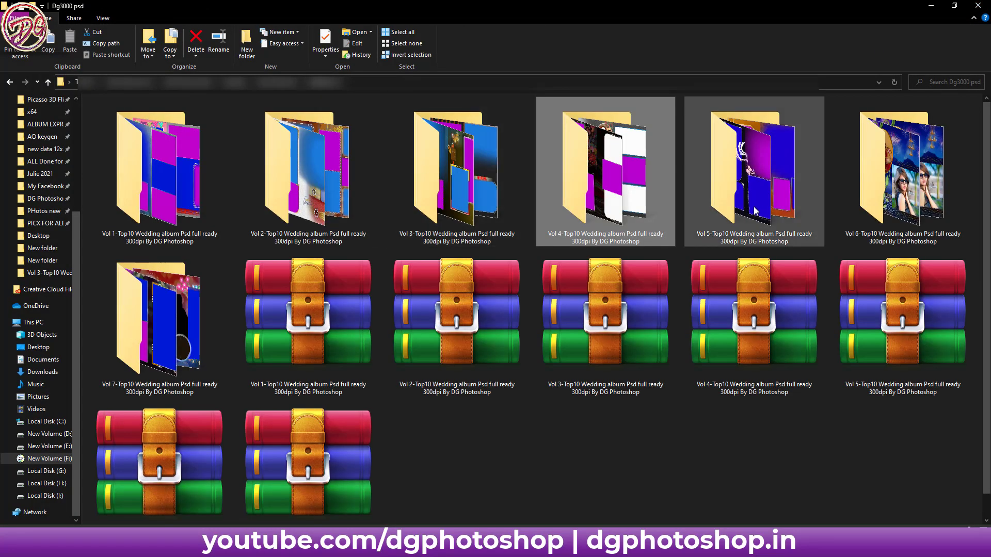
pyautogui.doubleClick(757, 203)
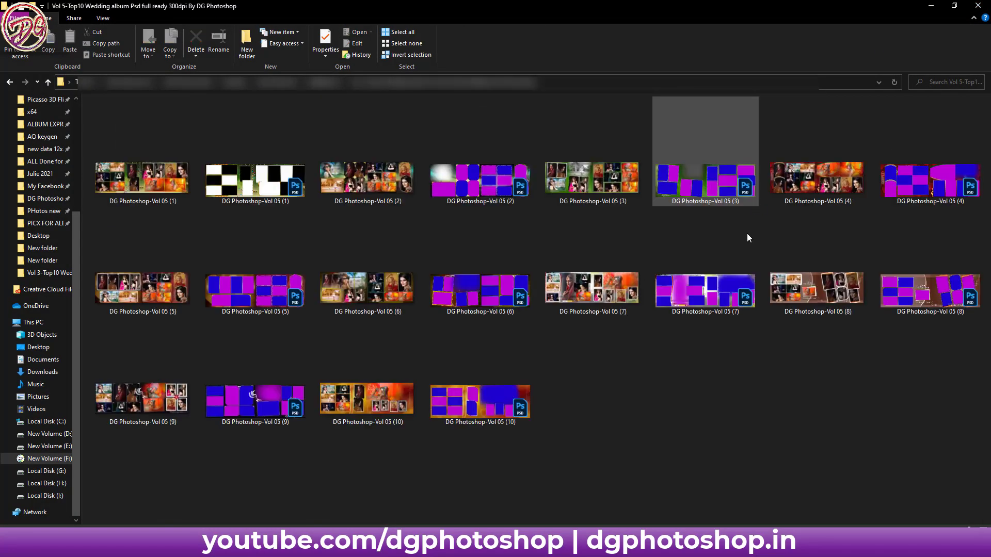
pyautogui.click(167, 179)
pyautogui.doubleClick(167, 179)
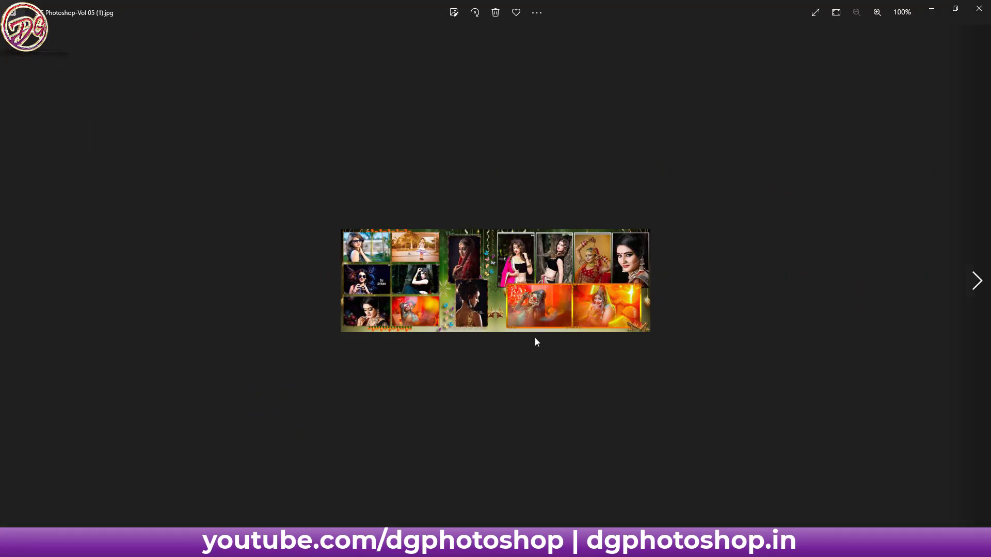
pyautogui.click(967, 287)
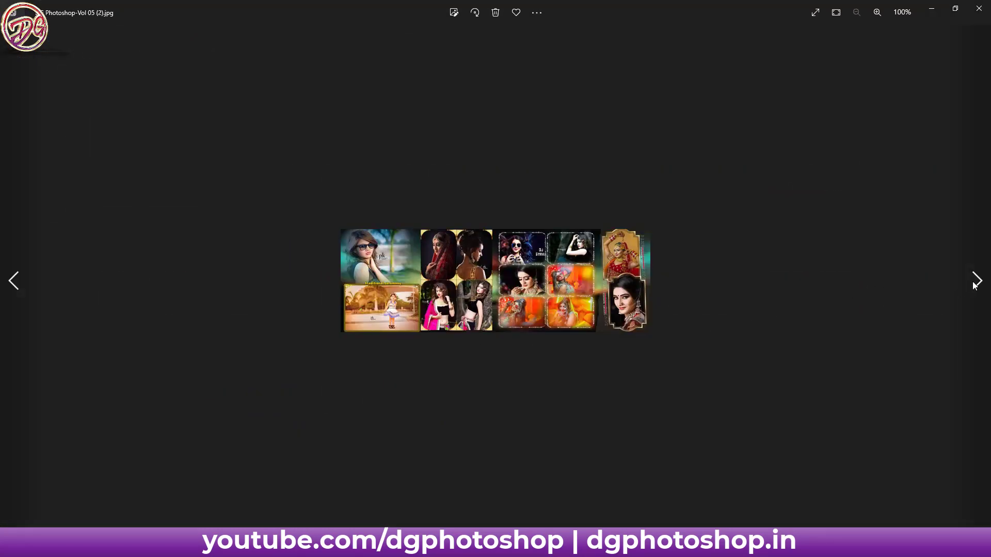
pyautogui.click(973, 283)
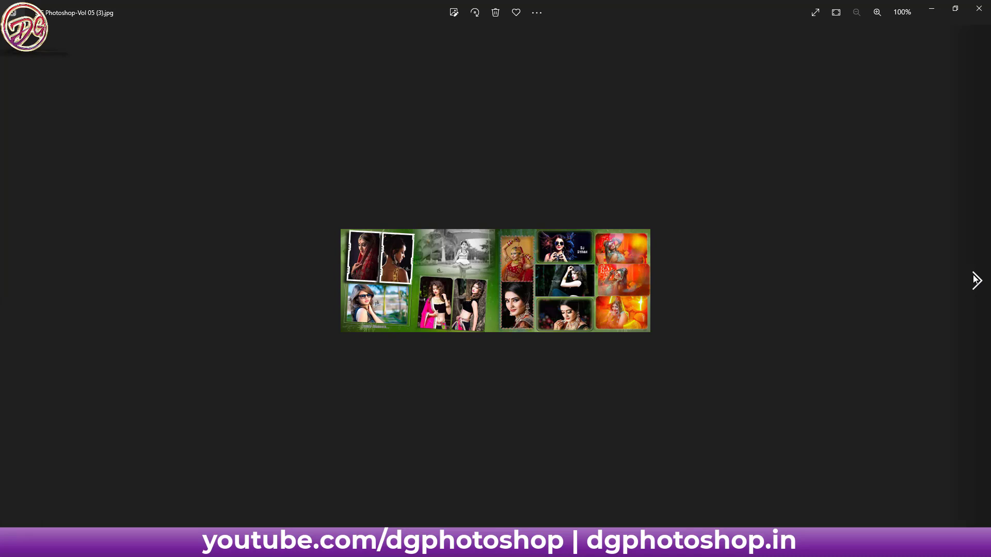
pyautogui.click(976, 279)
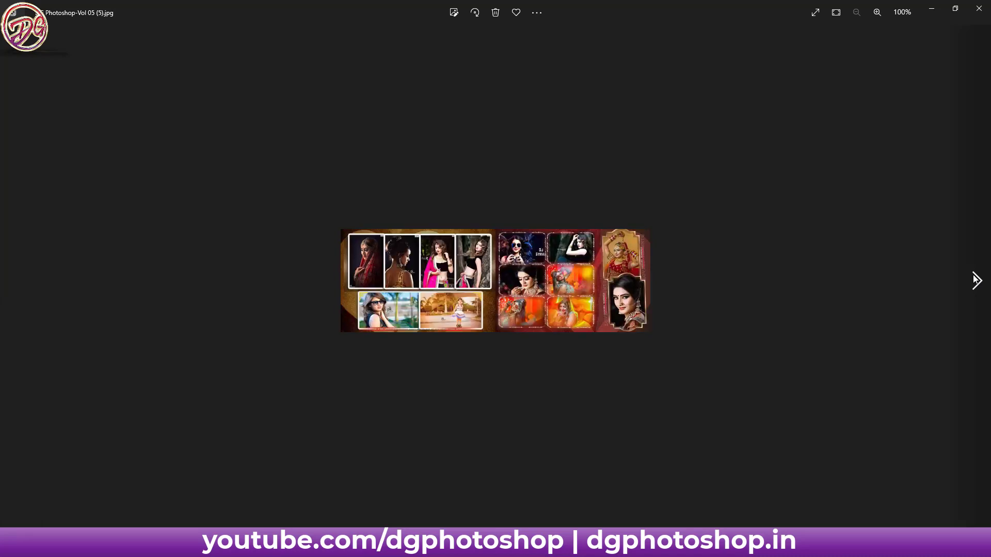
pyautogui.click(975, 280)
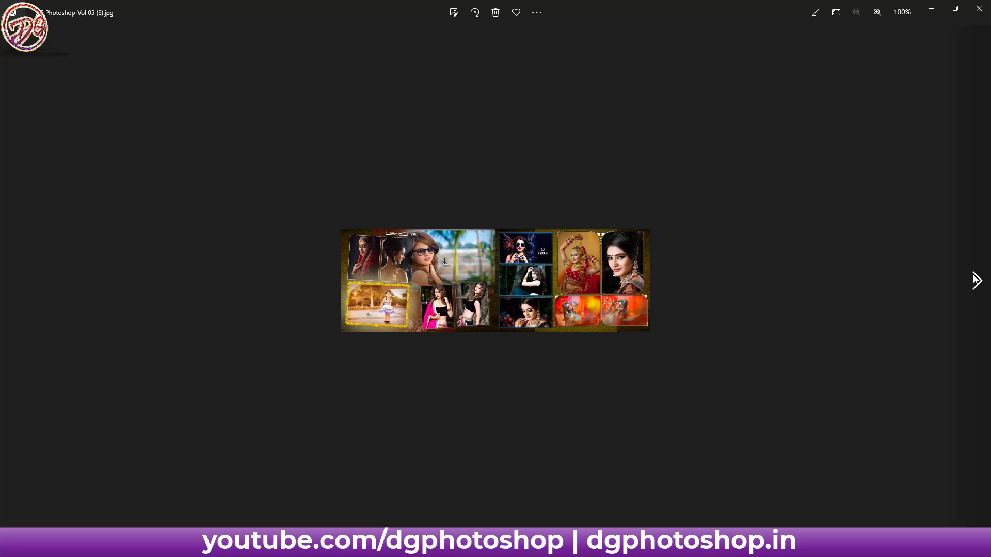
pyautogui.click(976, 279)
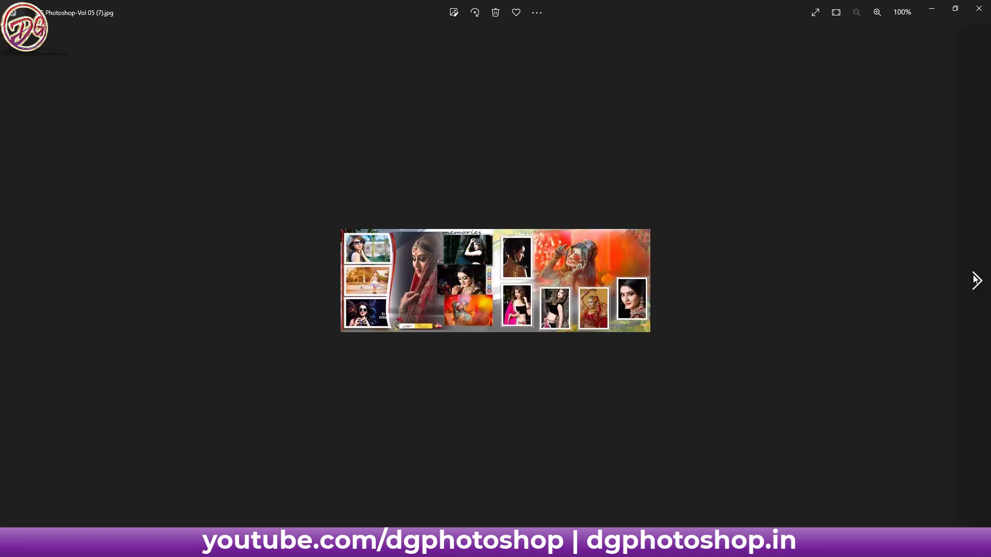
pyautogui.click(975, 280)
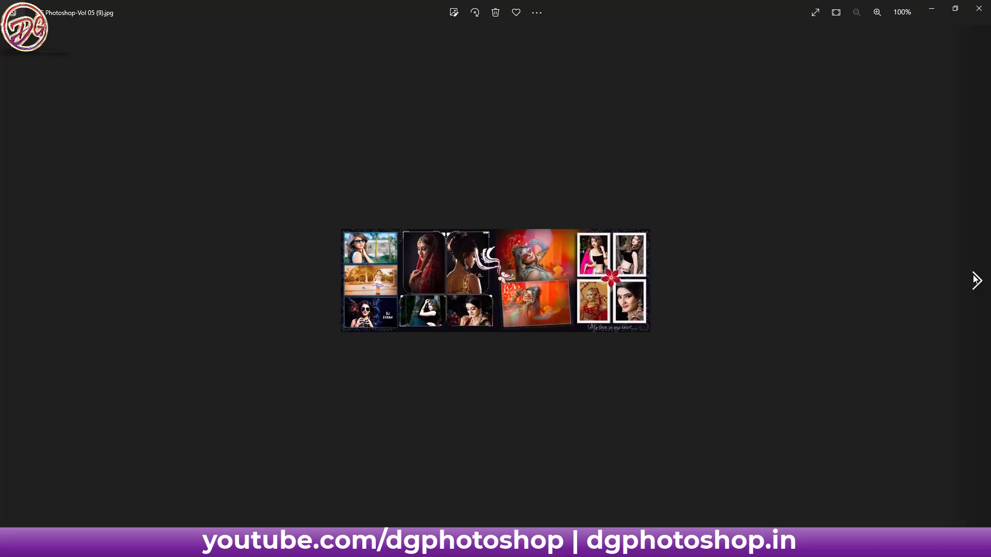
pyautogui.click(979, 8)
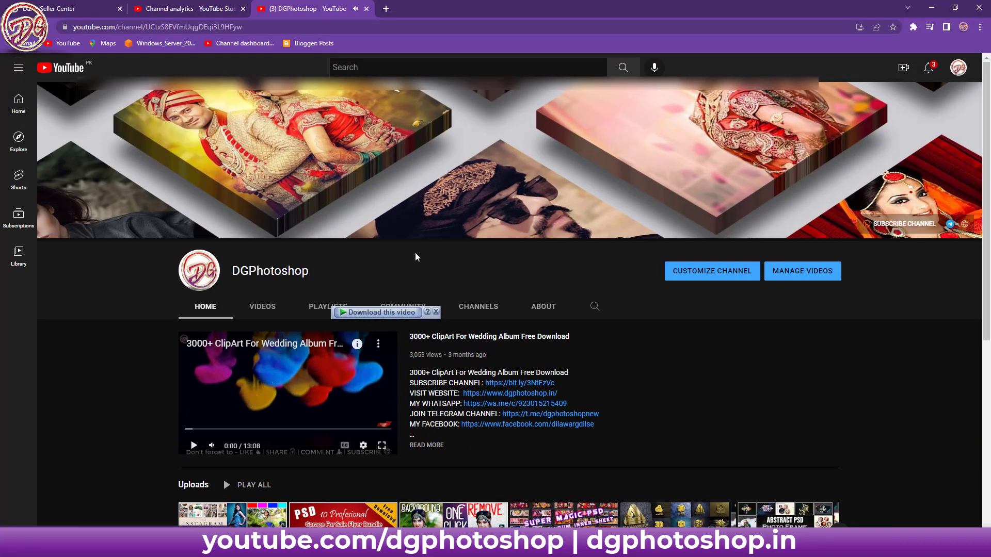
# Step: Switch the DGPhotoshop channel from Community to its Videos tab
pyautogui.click(436, 316)
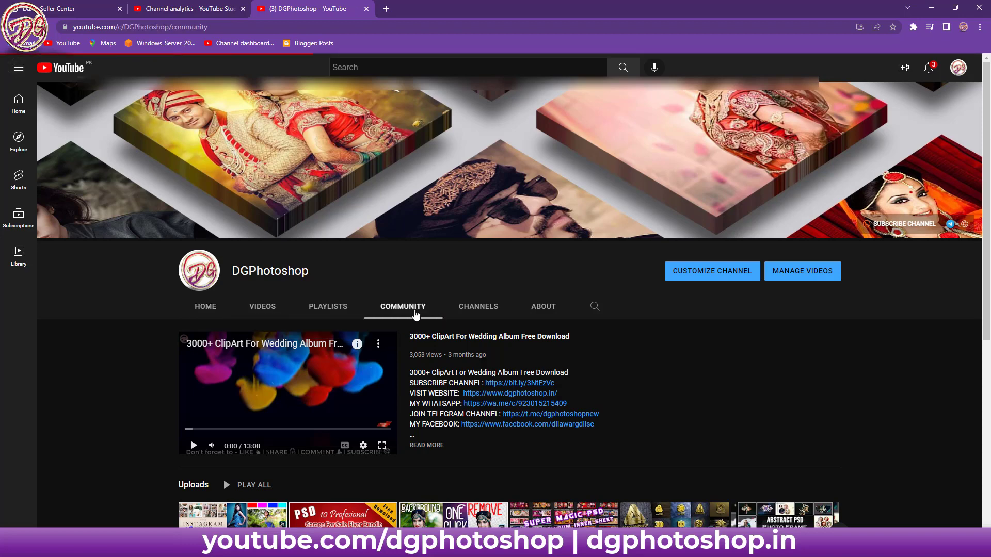
pyautogui.click(259, 307)
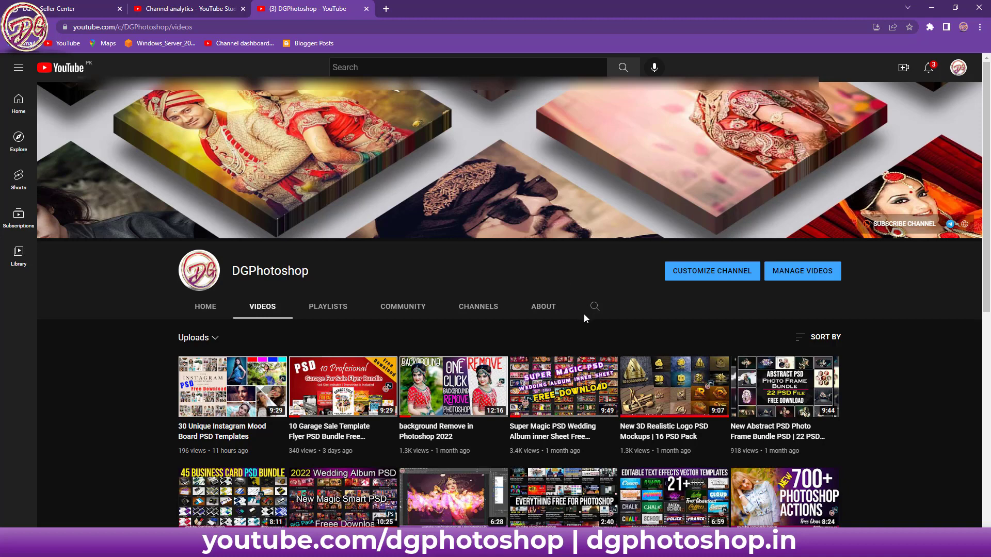
pyautogui.scroll(-2, 584, 315)
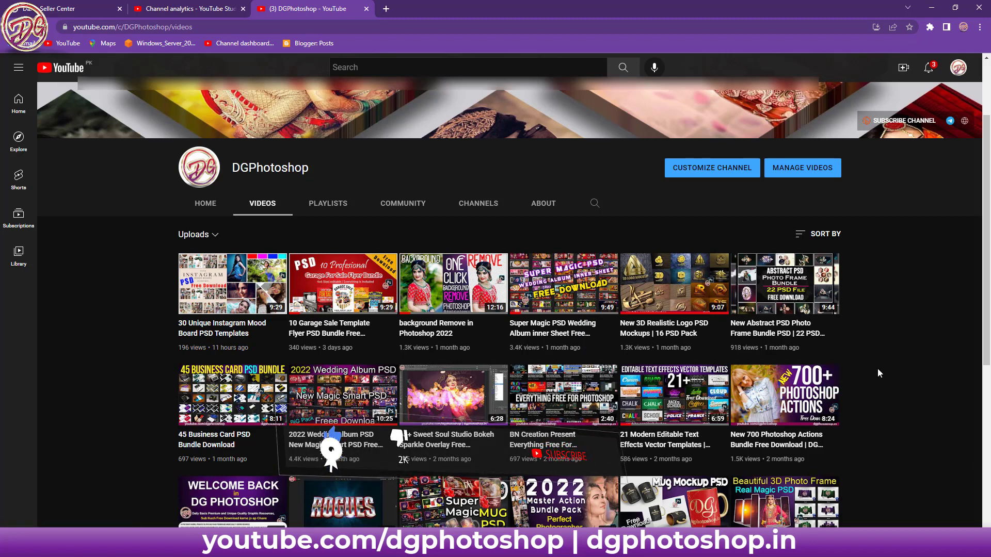
pyautogui.scroll(-2, 878, 369)
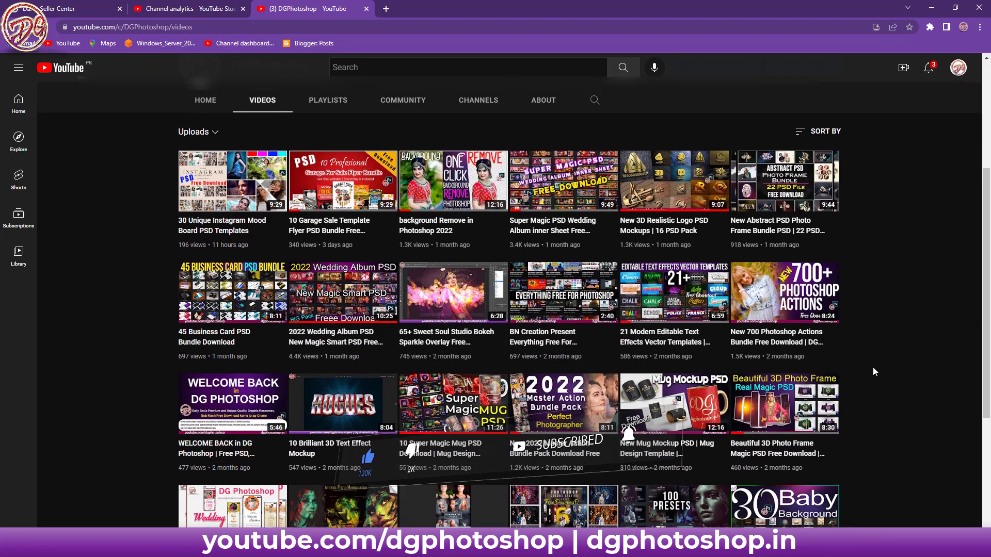
pyautogui.scroll(1, 874, 372)
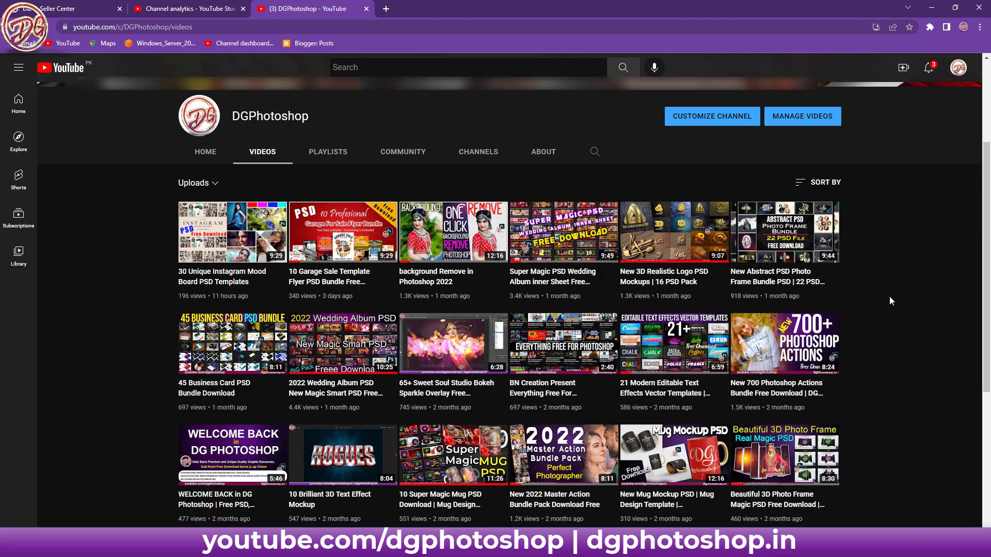
pyautogui.moveTo(563, 232)
pyautogui.moveTo(562, 181)
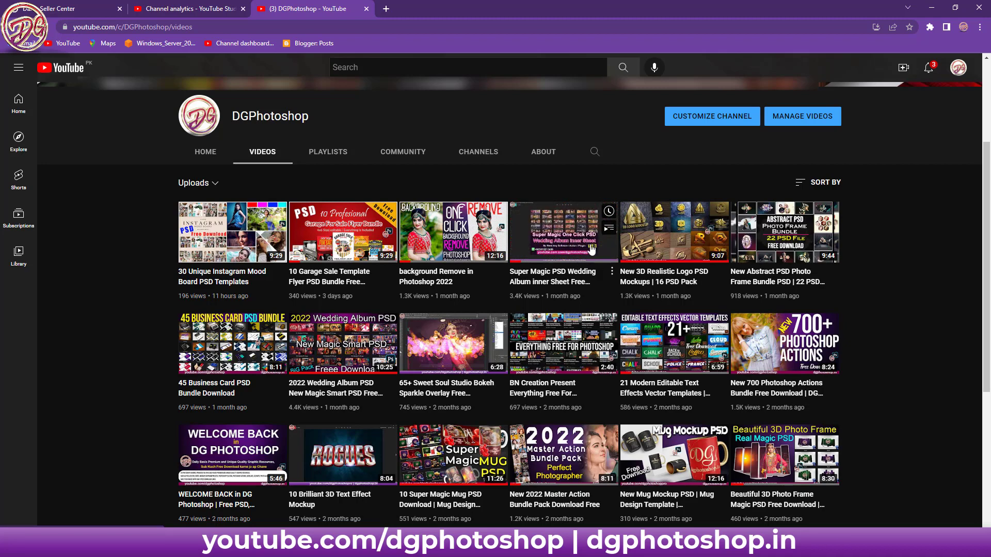
# Step: Scroll down through the older uploads and back up to the newest videos
pyautogui.scroll(-1, 382, 353)
pyautogui.scroll(-2, 382, 352)
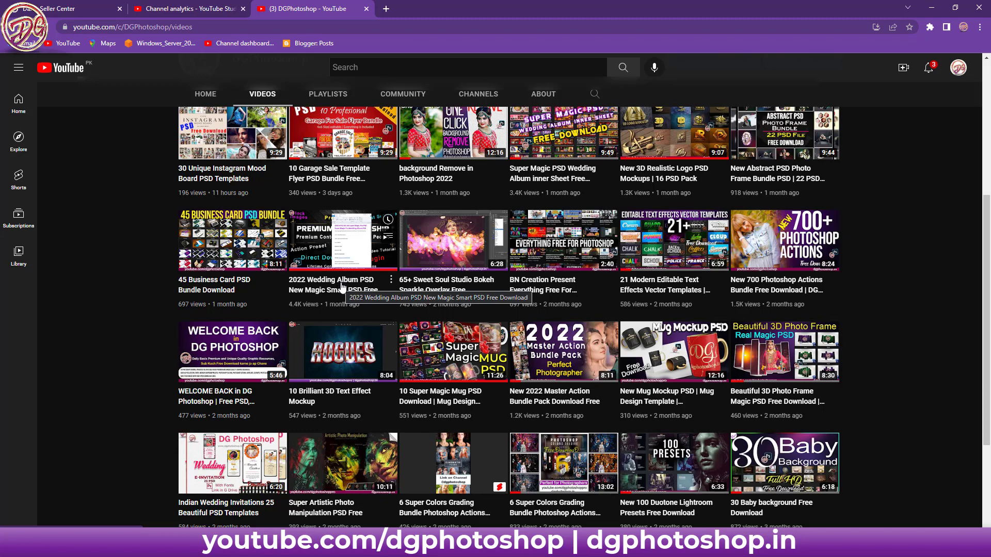
pyautogui.moveTo(562, 454)
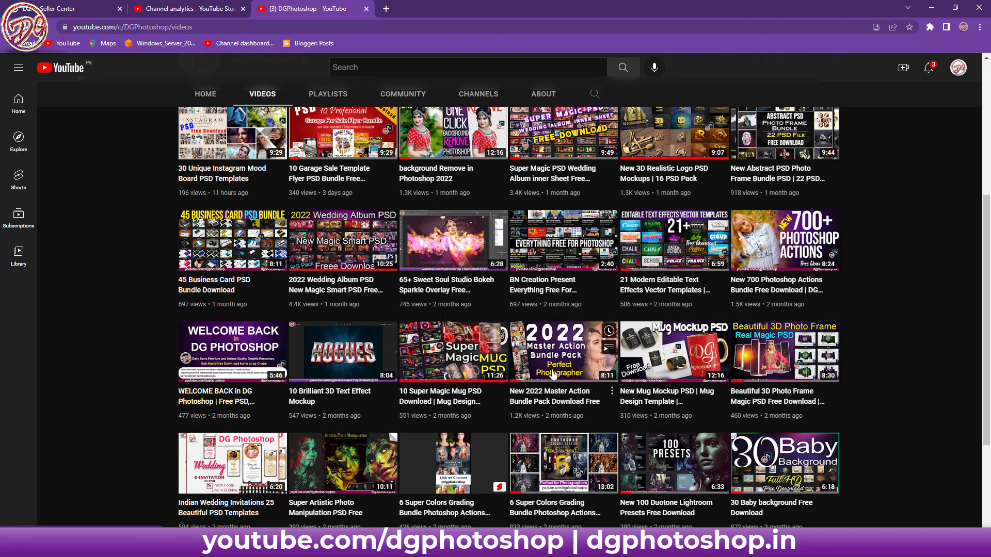
pyautogui.scroll(-3, 554, 374)
pyautogui.scroll(-2, 554, 376)
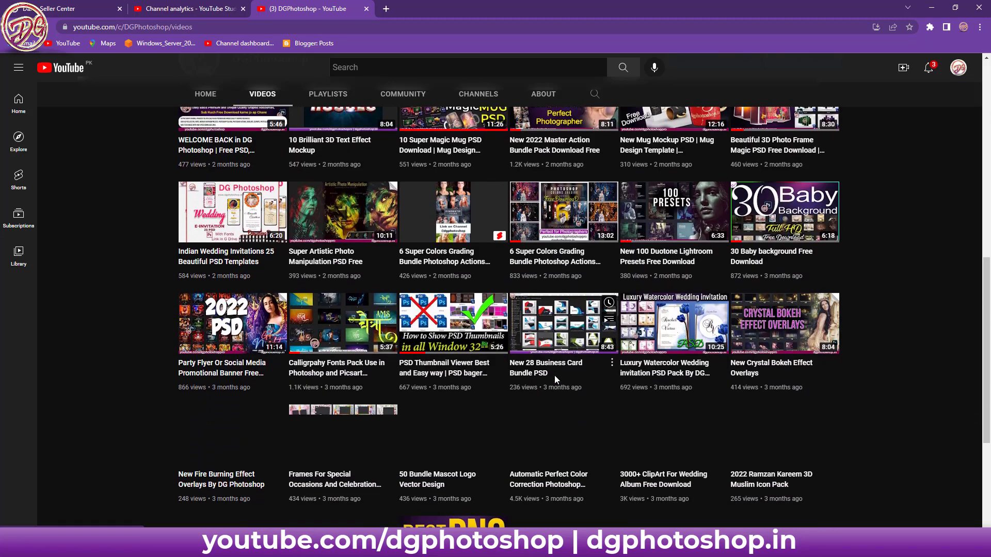
pyautogui.scroll(-2, 555, 376)
pyautogui.scroll(-2, 555, 381)
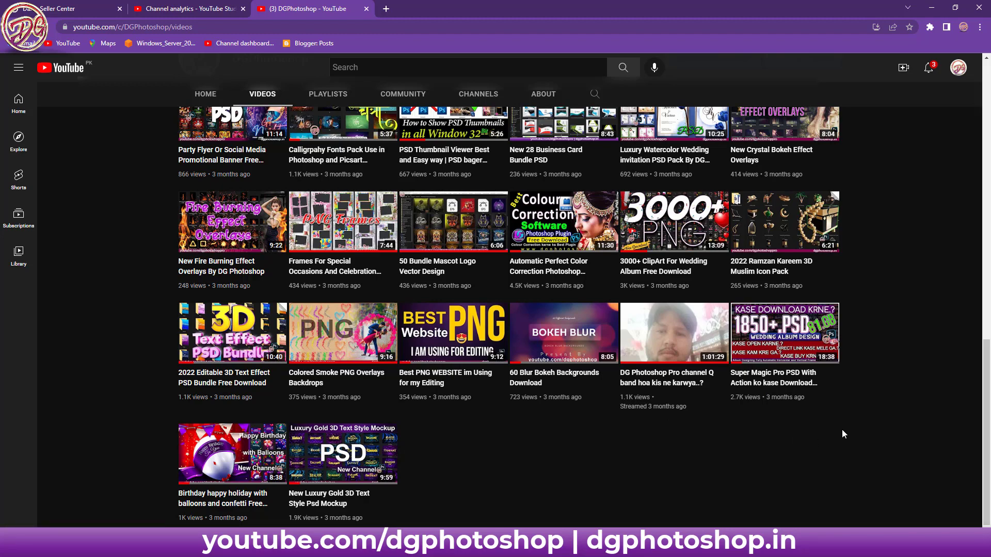
pyautogui.scroll(5, 839, 429)
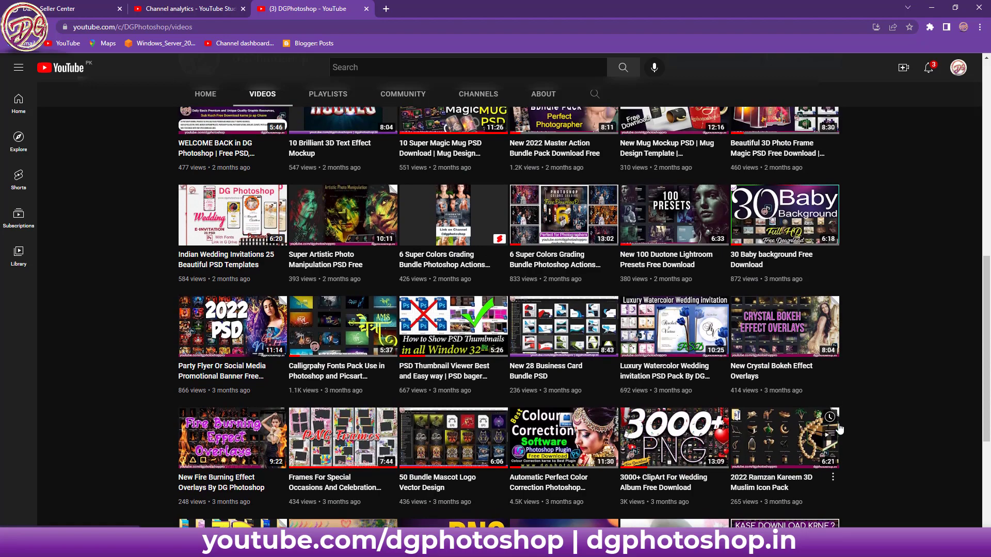
pyautogui.scroll(5, 840, 427)
pyautogui.scroll(5, 838, 427)
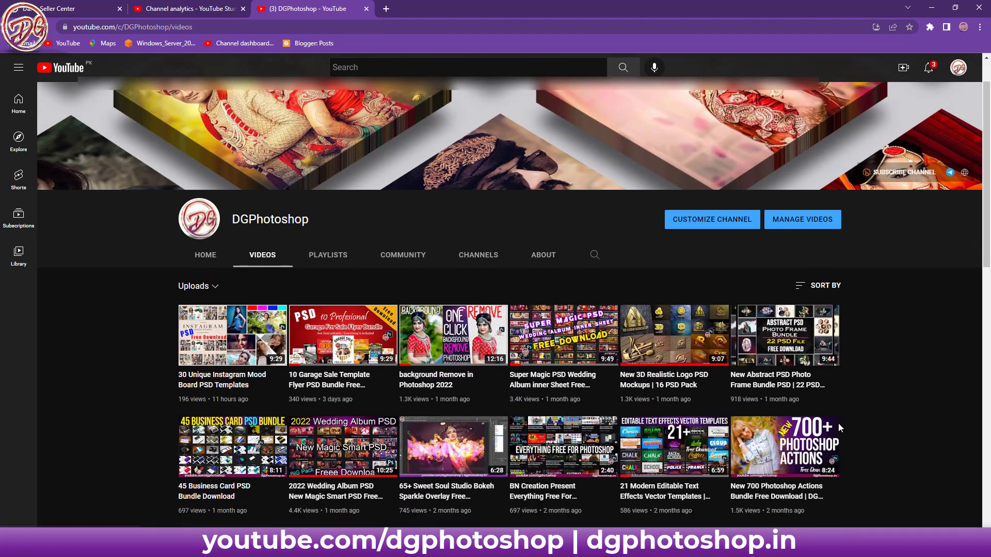
# Step: Return to File Explorer and open the Vol 6 album folder as extra large icons
pyautogui.click(931, 8)
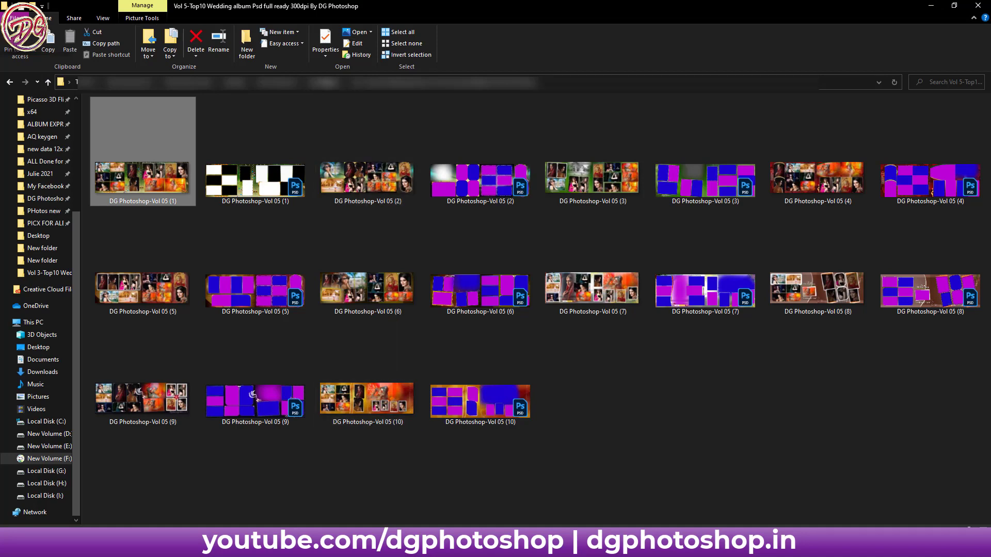
pyautogui.click(325, 82)
pyautogui.doubleClick(946, 206)
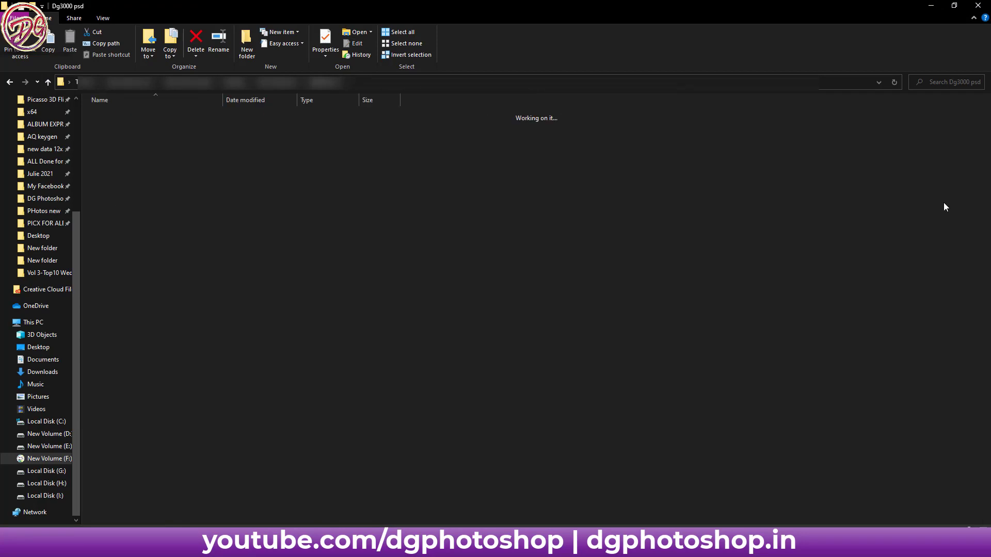
pyautogui.rightClick(475, 157)
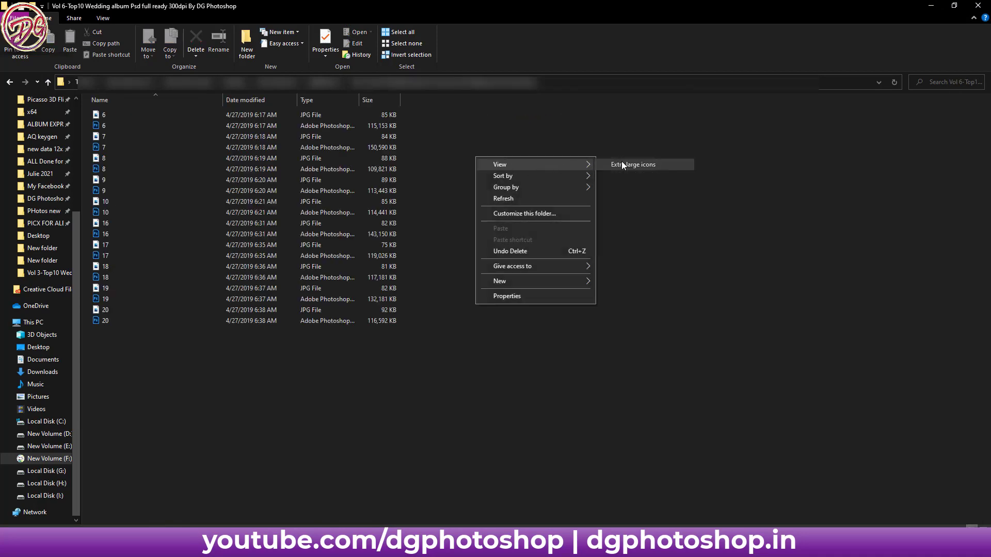
pyautogui.click(622, 161)
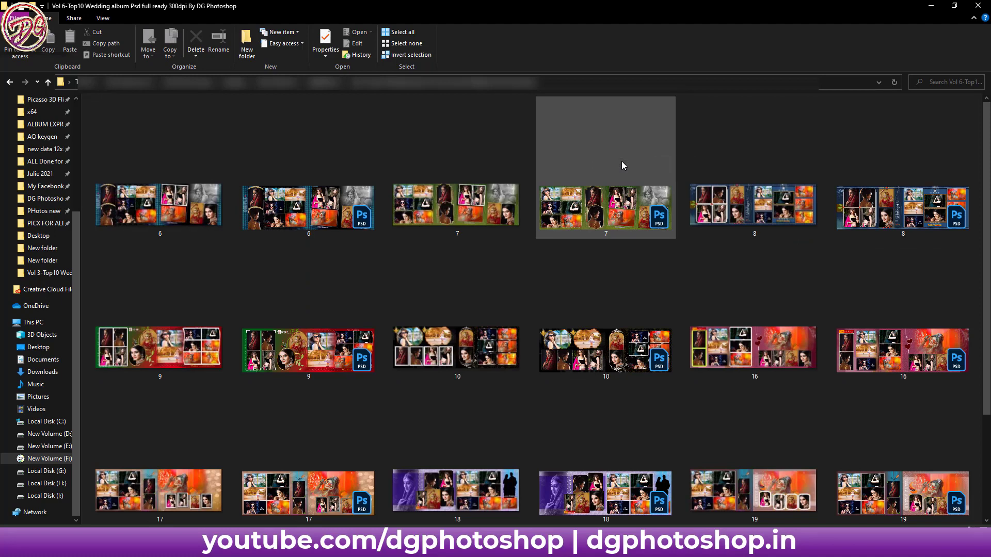
# Step: Preview Vol 6 spread 6 in Photos and advance two more spreads
pyautogui.doubleClick(187, 201)
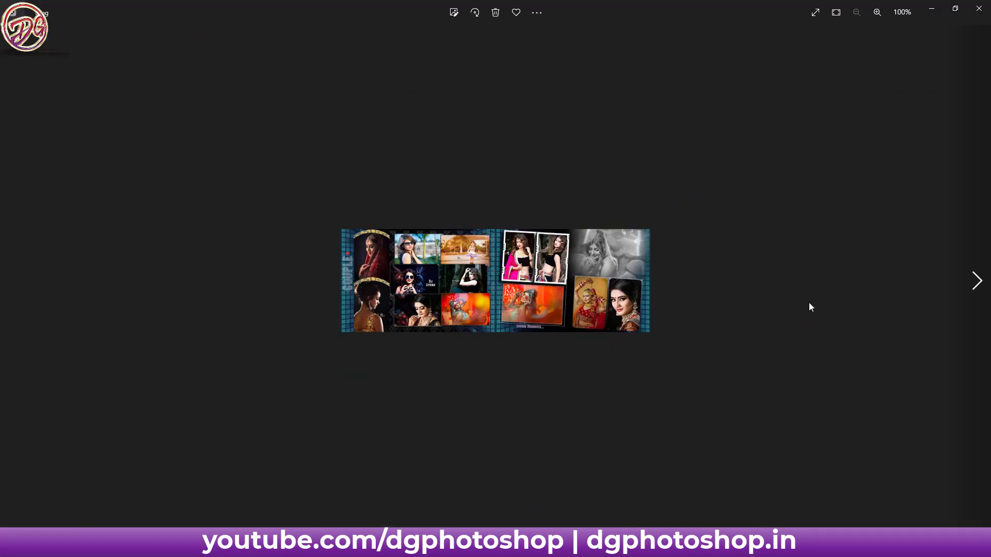
pyautogui.click(976, 282)
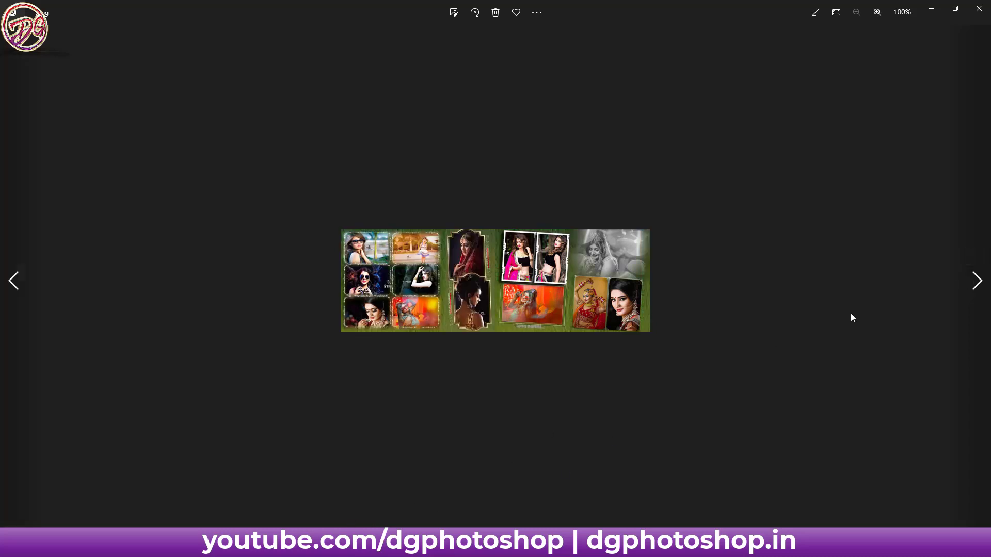
pyautogui.click(974, 282)
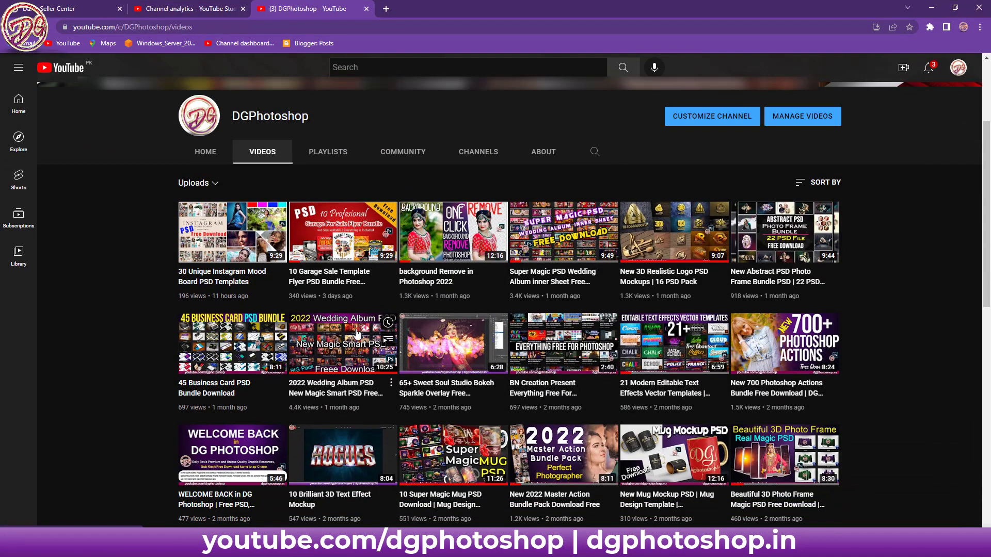
# Step: Open the 2022 Wedding Album video in a new tab and mute its ad
pyautogui.rightClick(358, 334)
pyautogui.click(374, 340)
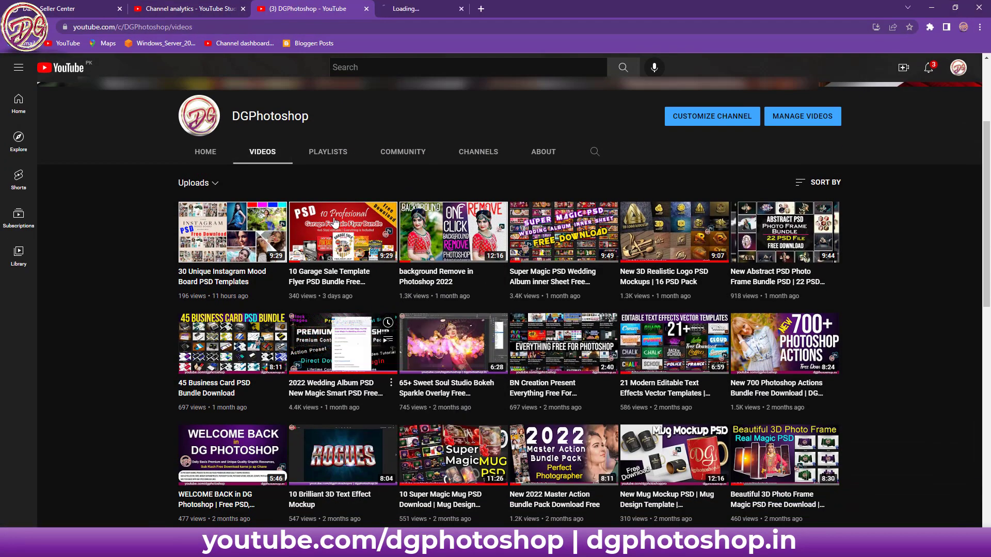
pyautogui.hotkey('ctrl', 'Tab')
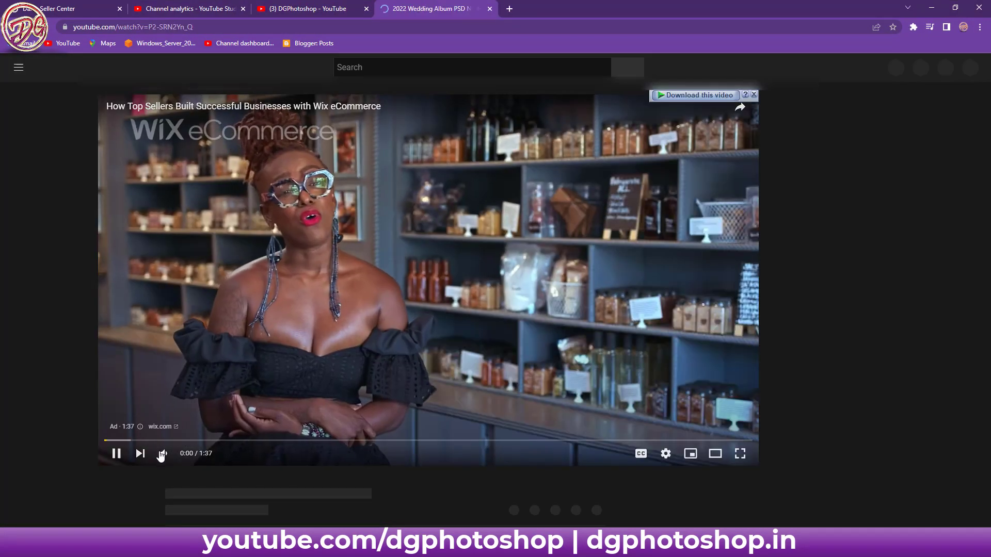
pyautogui.click(160, 454)
# Step: Expand that video's description and briefly select part of its text
pyautogui.scroll(-3, 333, 336)
pyautogui.scroll(-2, 334, 335)
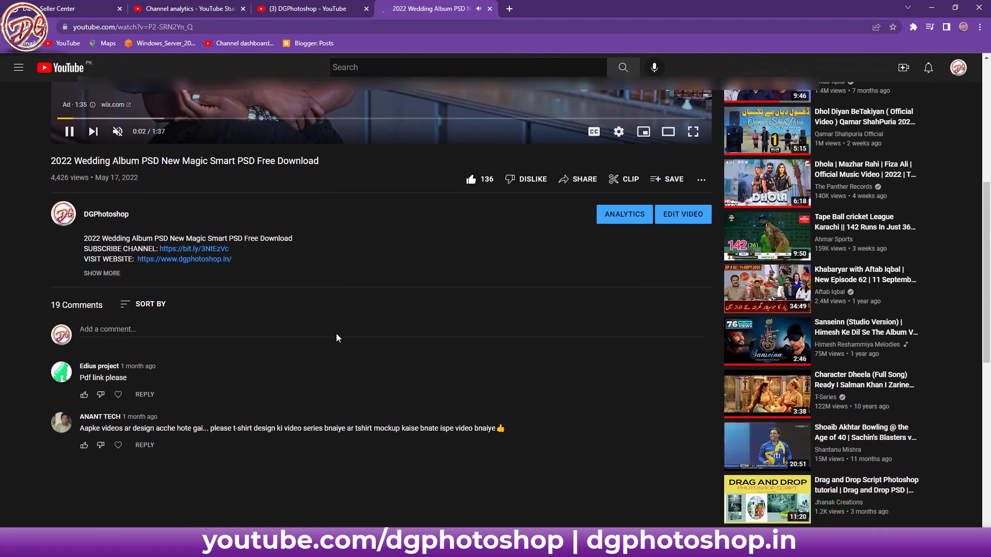
pyautogui.click(103, 280)
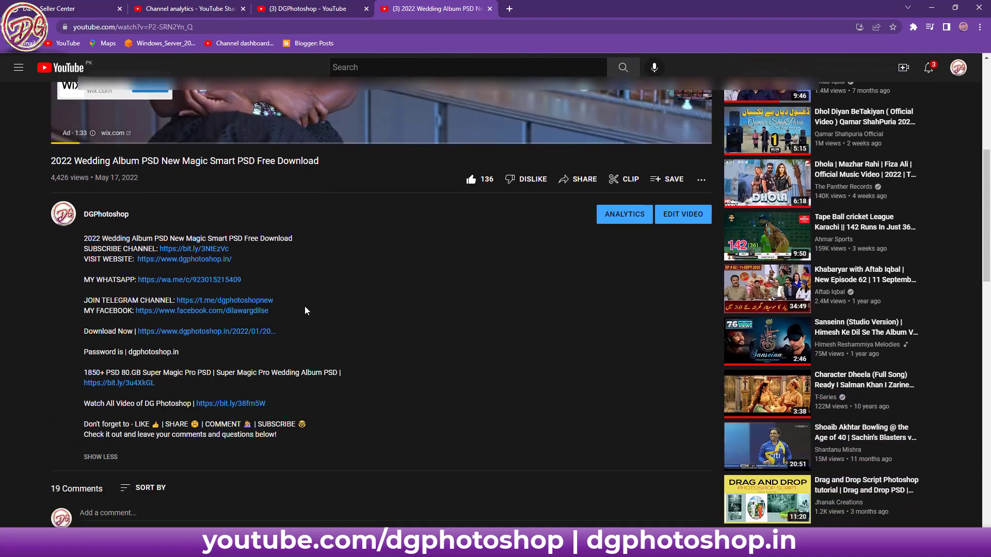
pyautogui.scroll(-1, 266, 349)
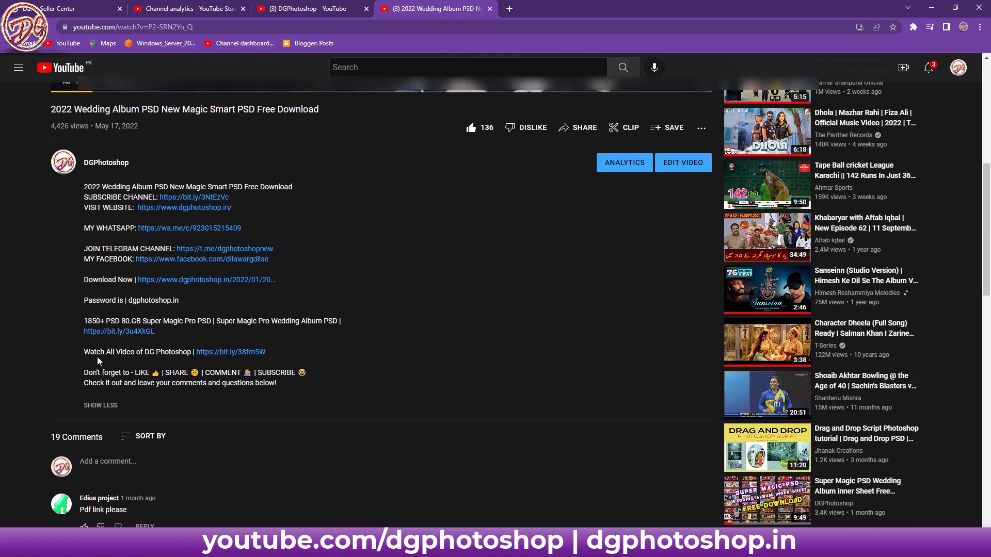
pyautogui.moveTo(141, 352); pyautogui.dragTo(95, 352)
pyautogui.click(142, 353)
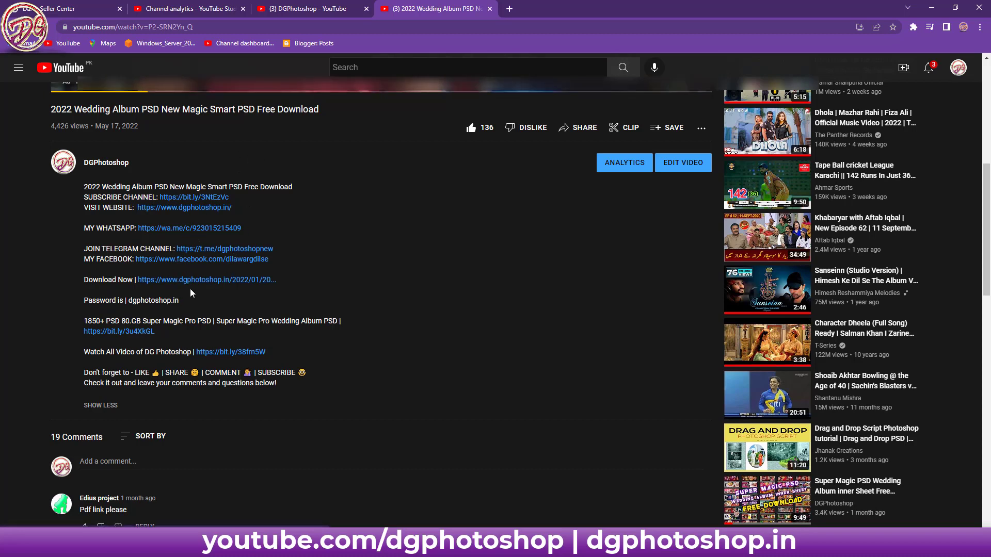
# Step: Go to the Super Magic Pro PSD pack video and expand its full description
pyautogui.click(127, 332)
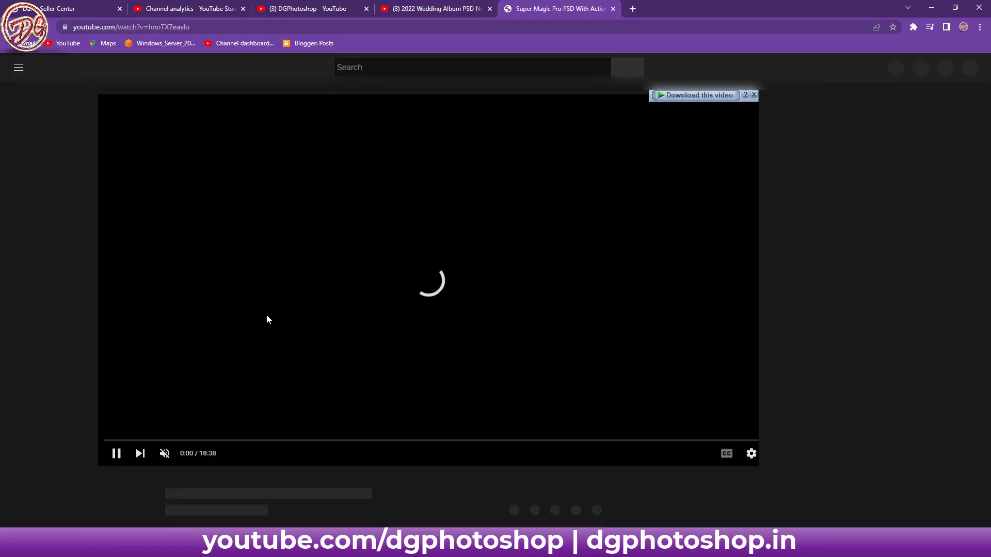
pyautogui.scroll(-1, 249, 466)
pyautogui.scroll(-5, 248, 466)
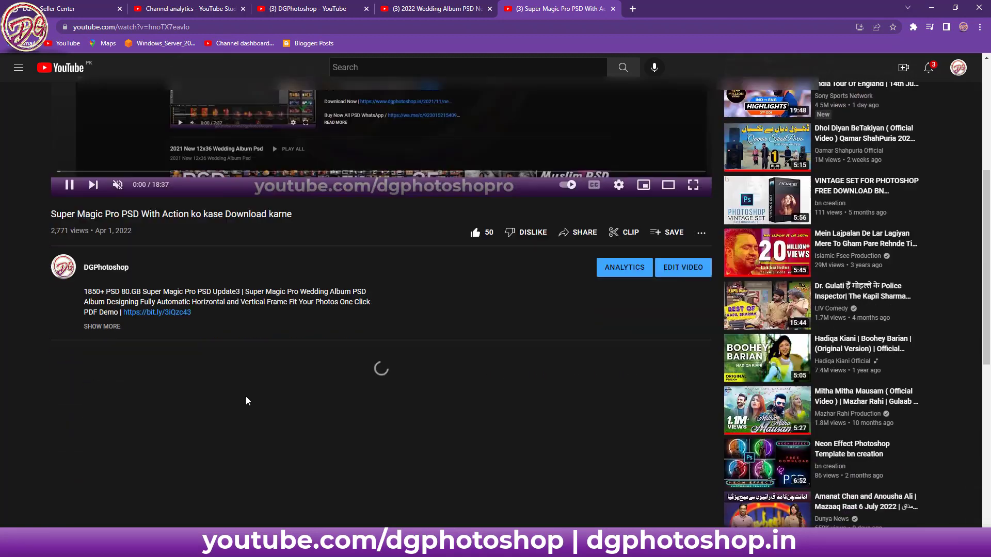
pyautogui.scroll(-2, 246, 397)
pyautogui.click(103, 236)
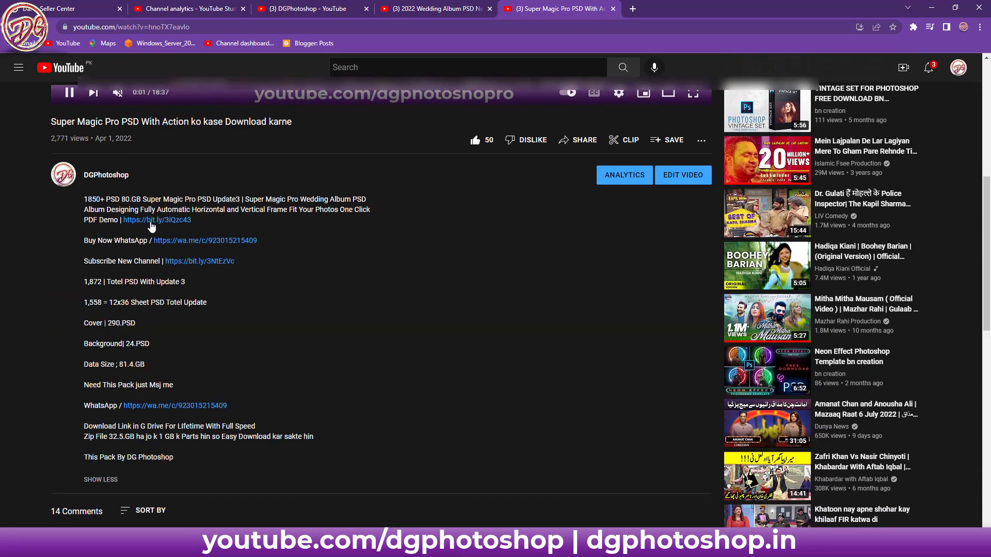
pyautogui.scroll(-2, 135, 364)
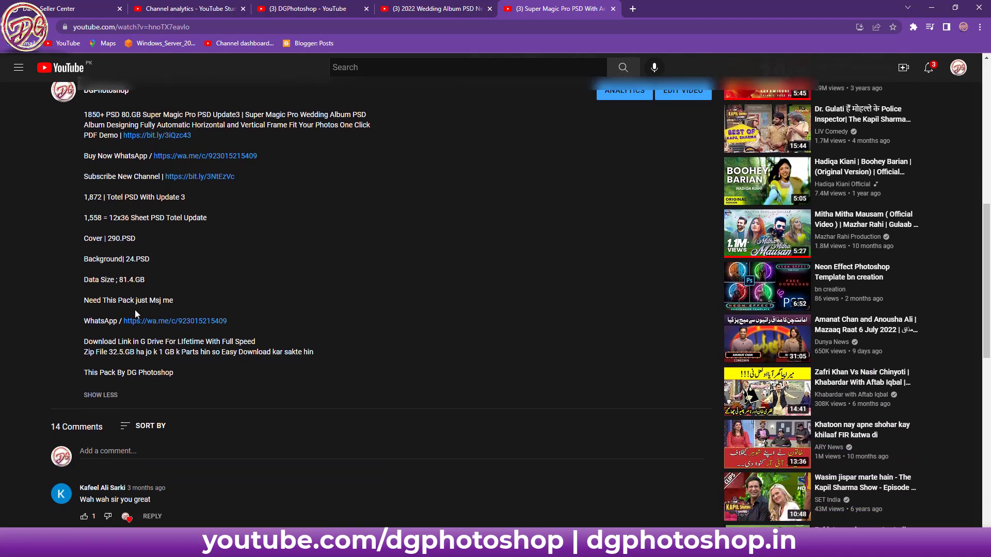
# Step: Highlight the 1,872 total and 12x36 sheet PSD lines, then follow the PDF Demo link
pyautogui.moveTo(80, 179); pyautogui.dragTo(151, 178)
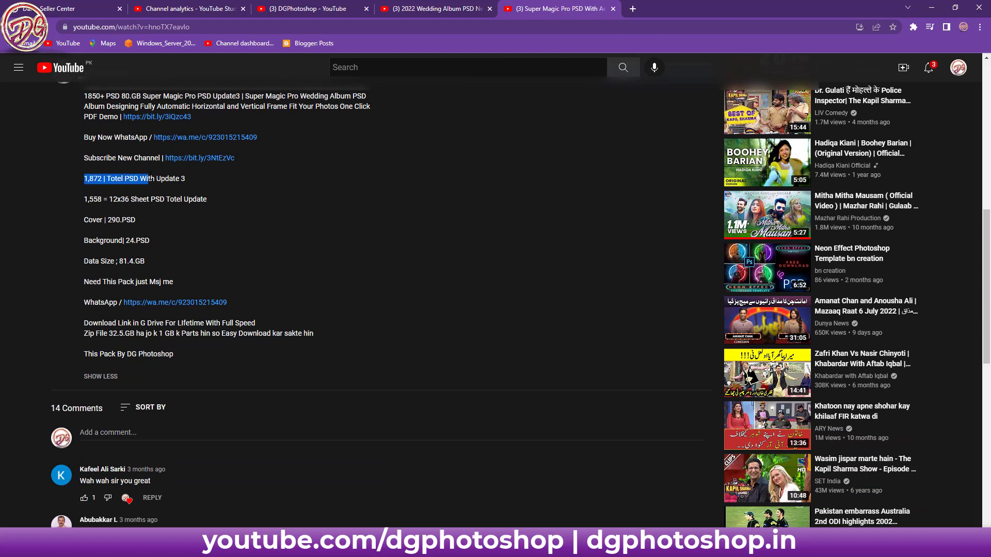
pyautogui.click(152, 178)
pyautogui.moveTo(92, 200); pyautogui.dragTo(209, 200)
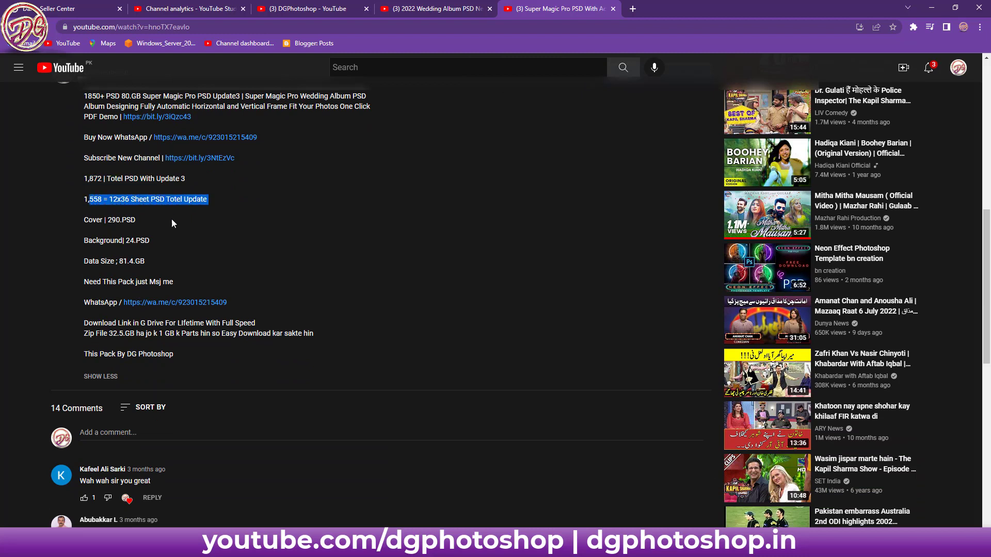
pyautogui.click(147, 250)
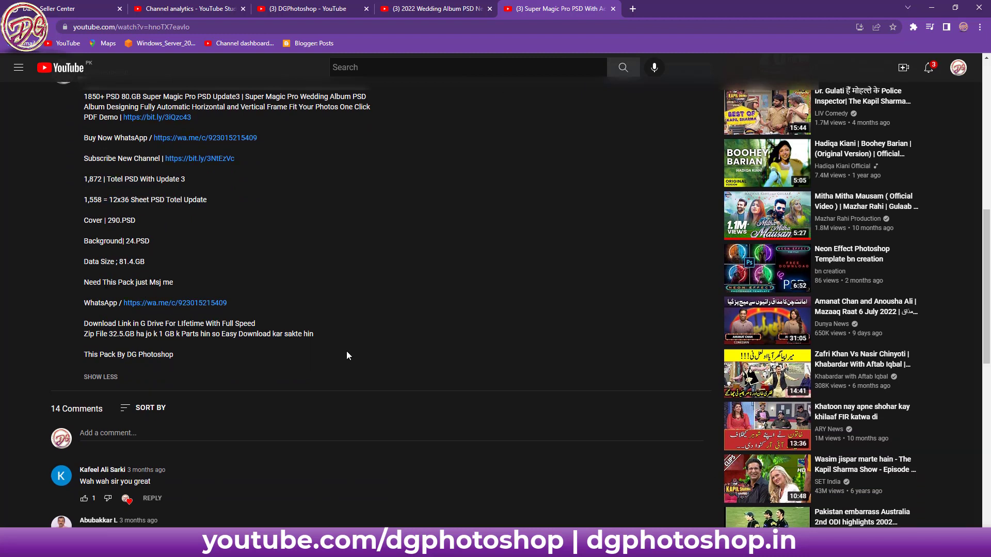
pyautogui.scroll(4, 346, 351)
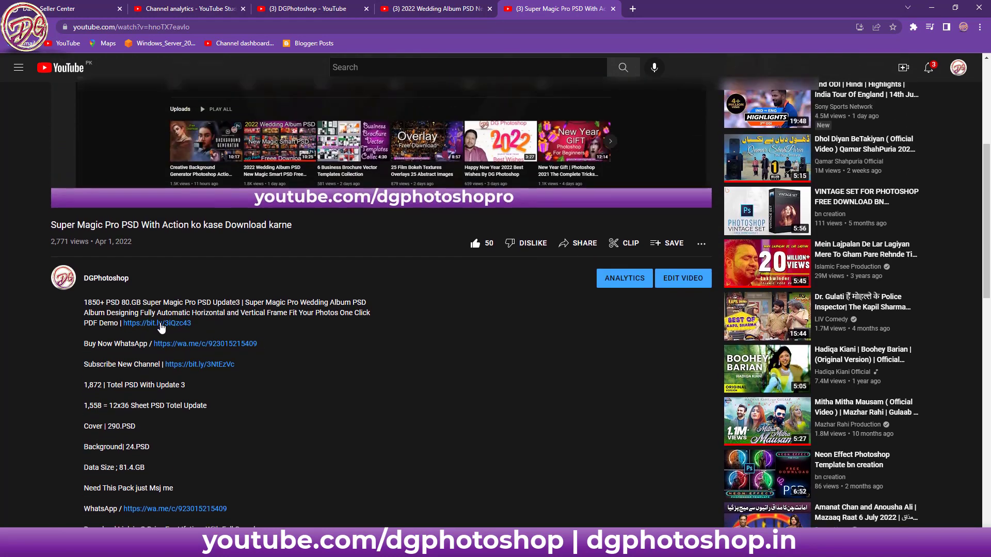
pyautogui.click(160, 324)
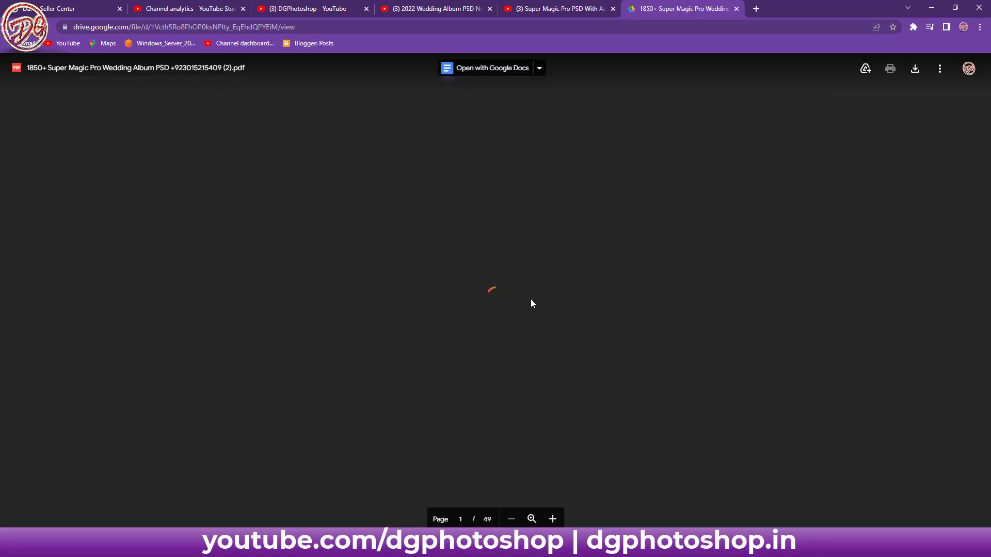
# Step: Scroll the Drive PDF demo's album thumbnails past the V3 section to page 17 of 49
pyautogui.scroll(-2, 532, 302)
pyautogui.scroll(-3, 531, 302)
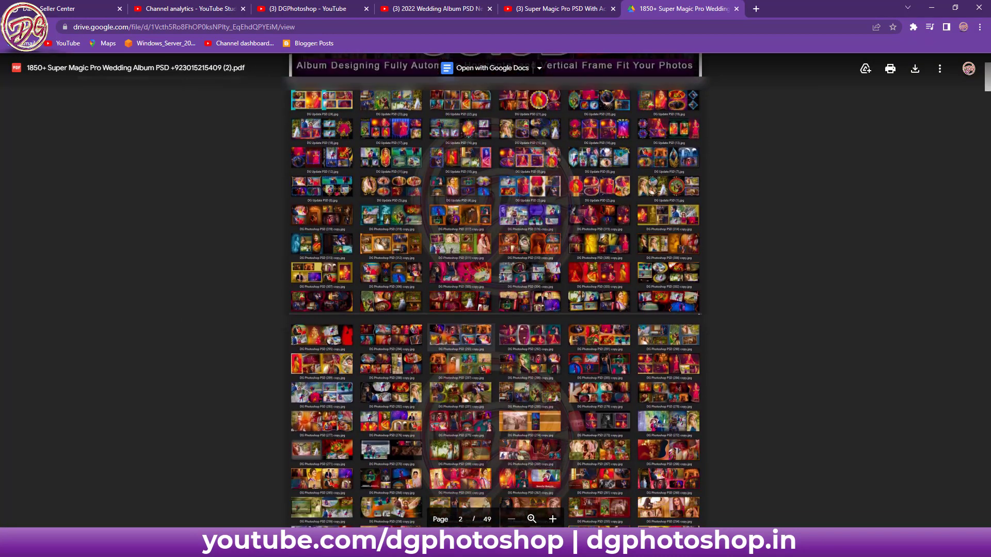
pyautogui.scroll(-3, 536, 294)
pyautogui.scroll(-2, 540, 289)
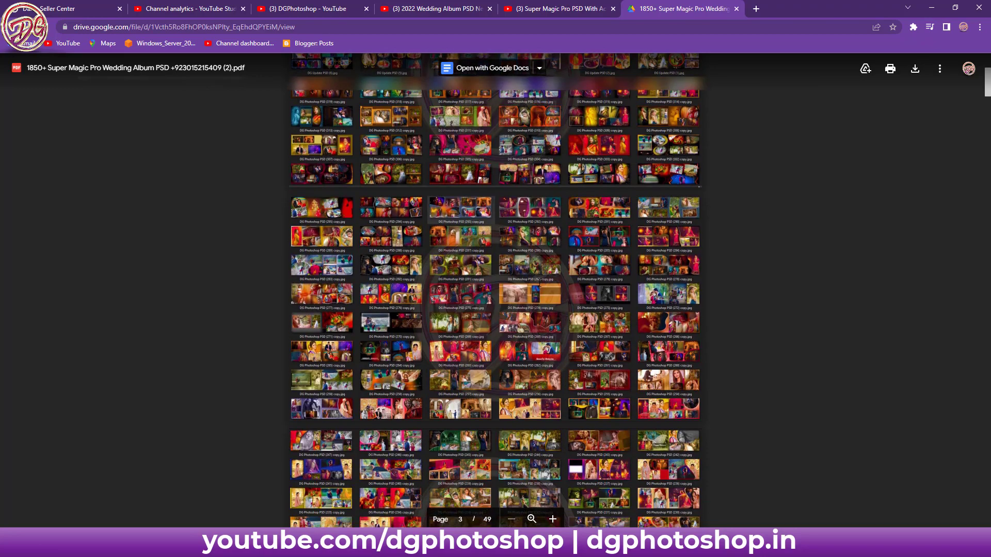
pyautogui.scroll(-3, 540, 283)
pyautogui.scroll(-2, 539, 283)
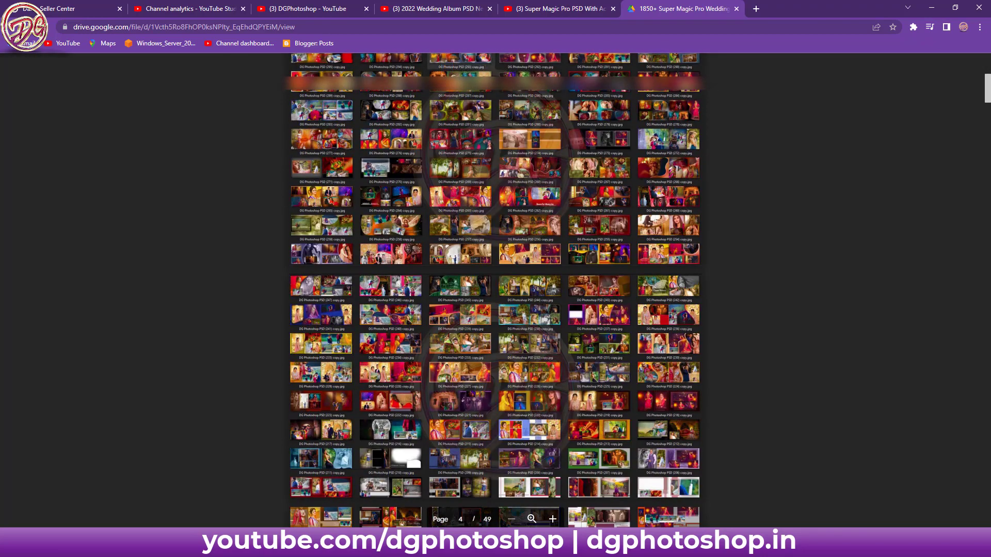
pyautogui.scroll(-4, 539, 283)
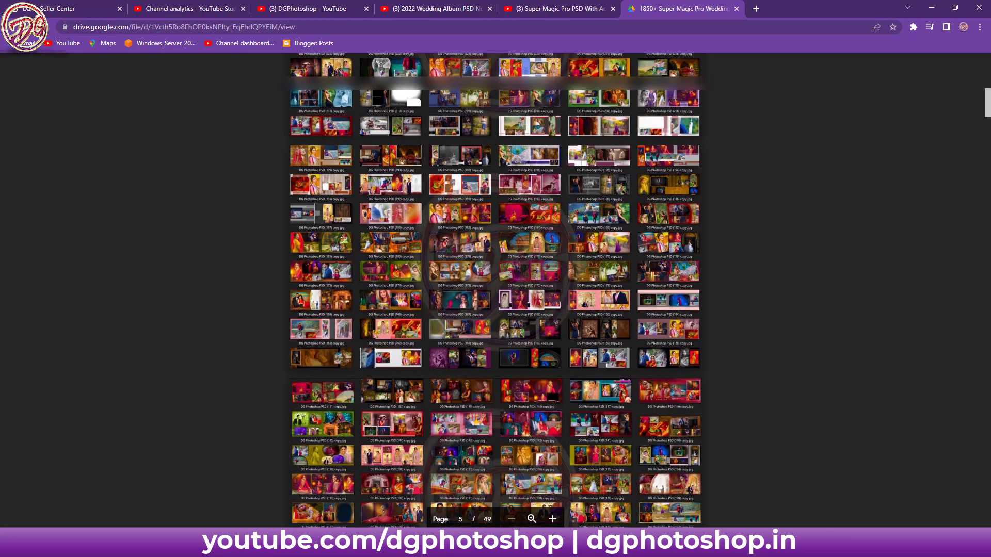
pyautogui.scroll(-4, 539, 283)
pyautogui.scroll(-5, 540, 283)
pyautogui.scroll(-3, 540, 283)
pyautogui.scroll(-3, 540, 282)
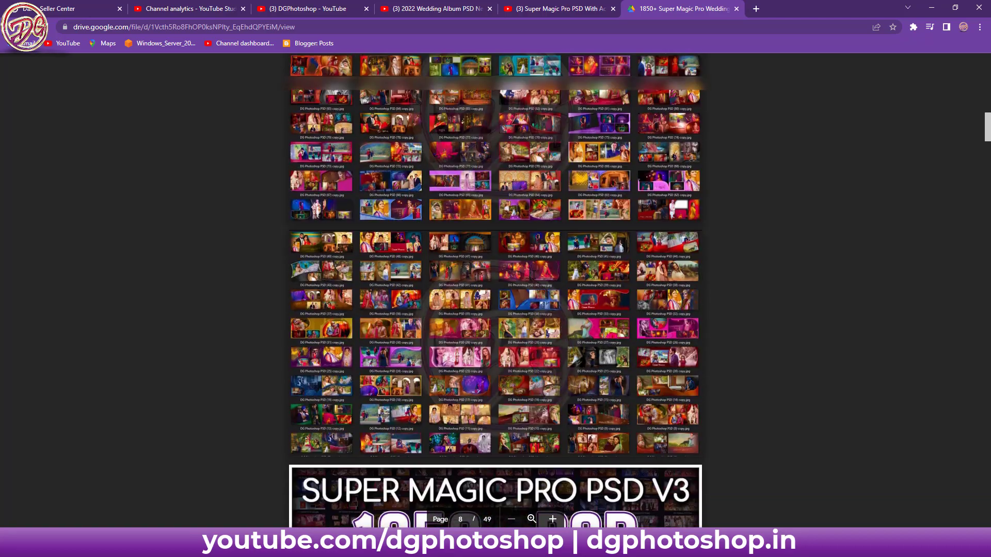
pyautogui.scroll(-3, 540, 283)
pyautogui.scroll(-2, 540, 283)
pyautogui.scroll(-1, 533, 274)
pyautogui.scroll(-3, 533, 274)
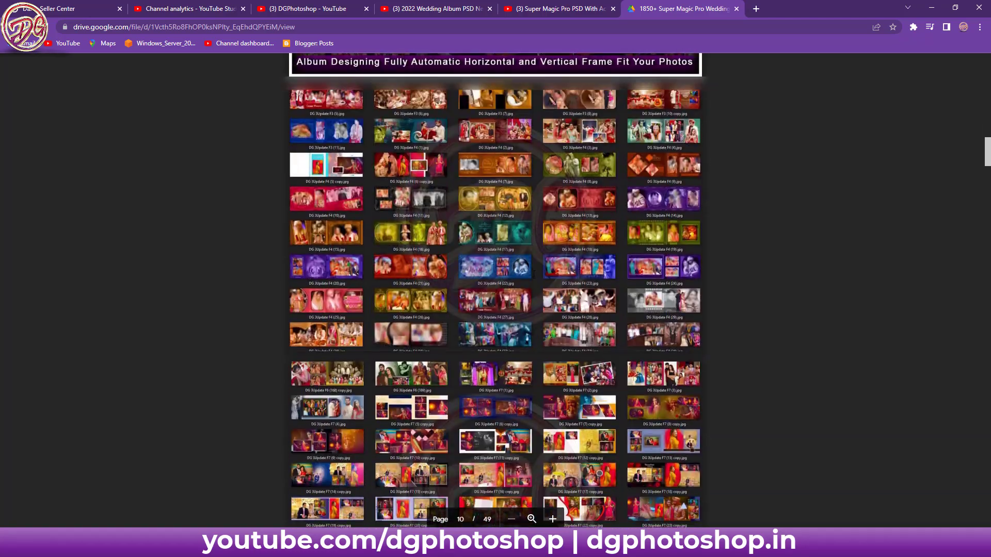
pyautogui.scroll(-3, 533, 274)
pyautogui.scroll(-3, 533, 274)
pyautogui.scroll(-5, 533, 274)
pyautogui.scroll(-5, 533, 274)
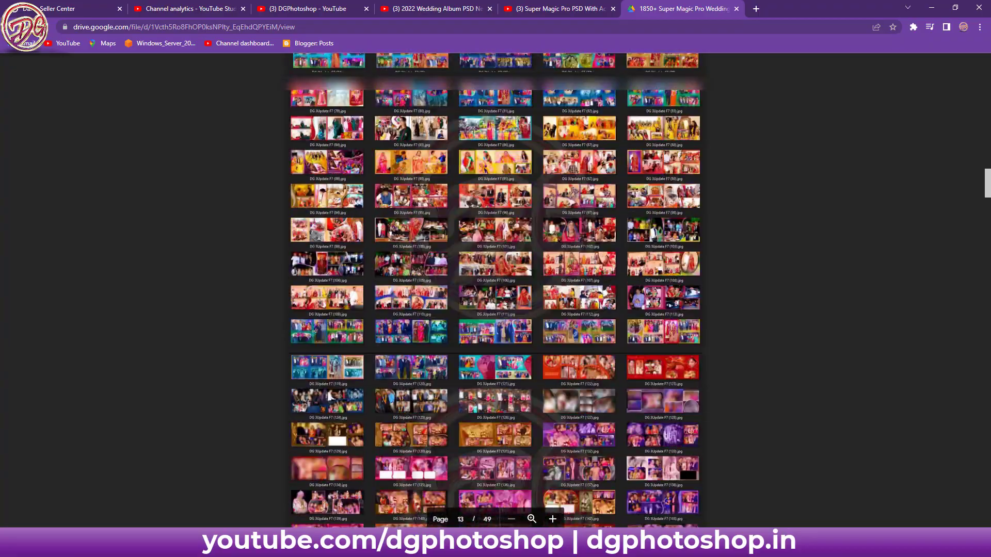
pyautogui.keyDown('ctrl'); pyautogui.scroll(4, 533, 274); pyautogui.keyUp('ctrl')
pyautogui.keyDown('ctrl'); pyautogui.scroll(-1, 534, 274); pyautogui.keyUp('ctrl')
pyautogui.keyDown('ctrl'); pyautogui.scroll(-1, 534, 274); pyautogui.keyUp('ctrl')
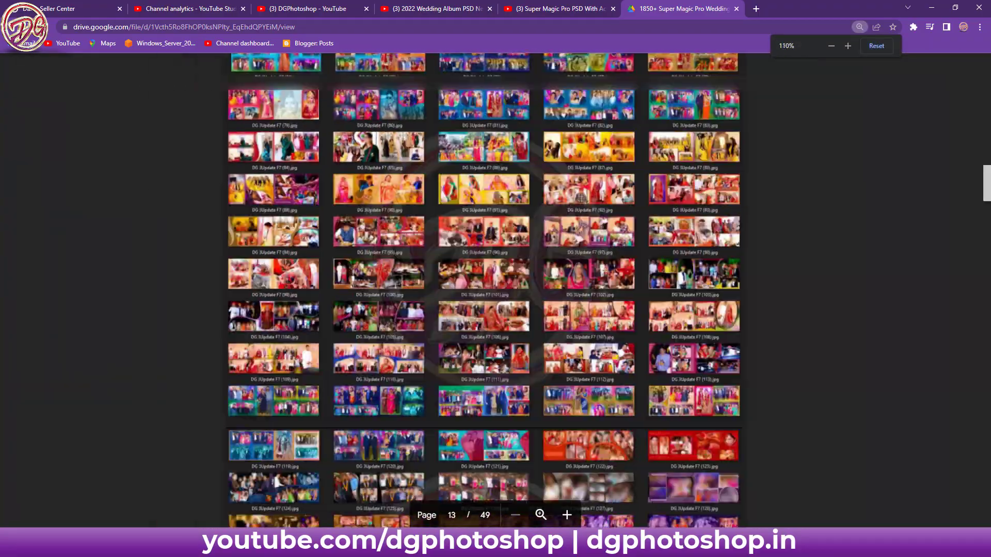
pyautogui.keyDown('ctrl'); pyautogui.scroll(-1, 534, 274); pyautogui.keyUp('ctrl')
pyautogui.scroll(-3, 534, 274)
pyautogui.scroll(-3, 533, 275)
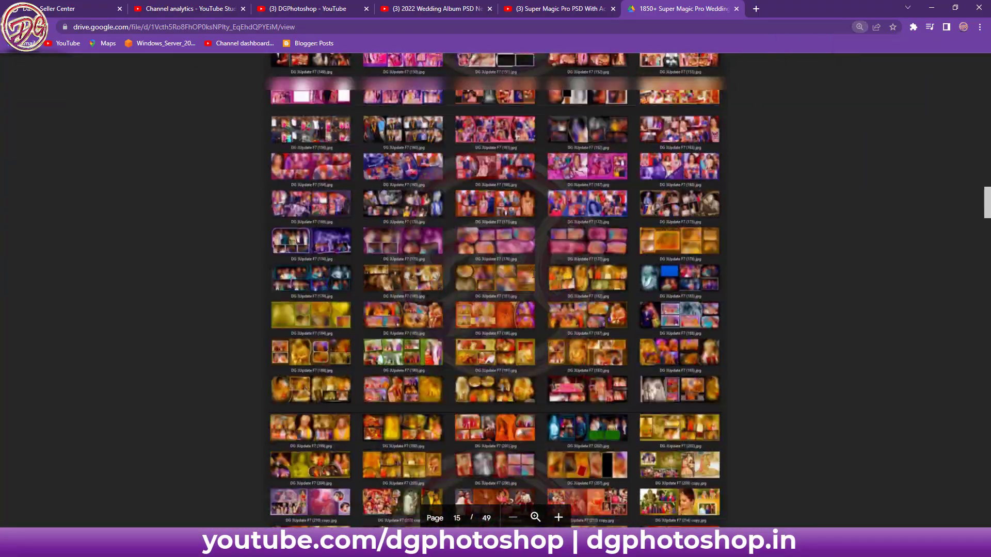
pyautogui.scroll(-3, 534, 274)
pyautogui.scroll(-3, 534, 274)
pyautogui.scroll(-1, 533, 274)
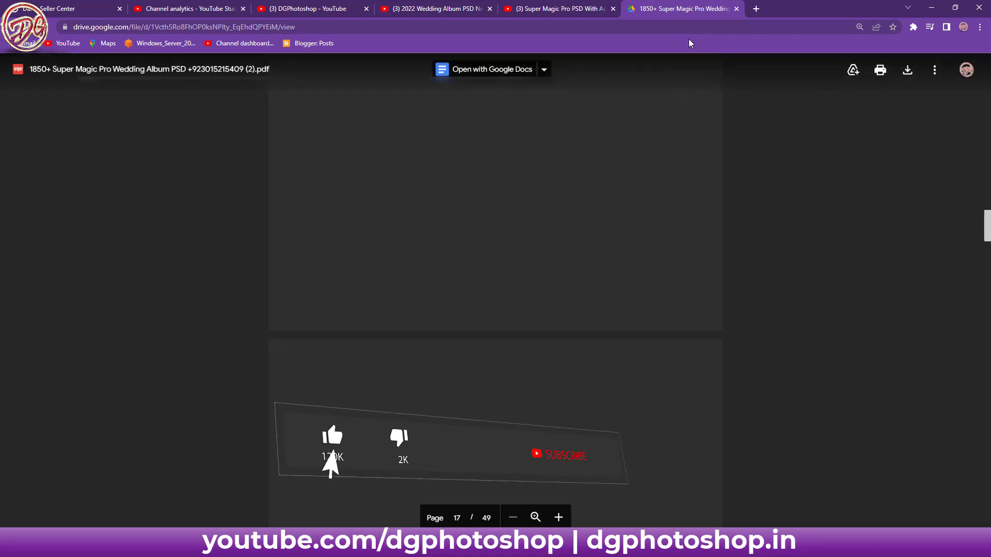
# Step: Close the Drive PDF tab, page through seven more Vol 6 spreads, then close Photos
pyautogui.click(736, 9)
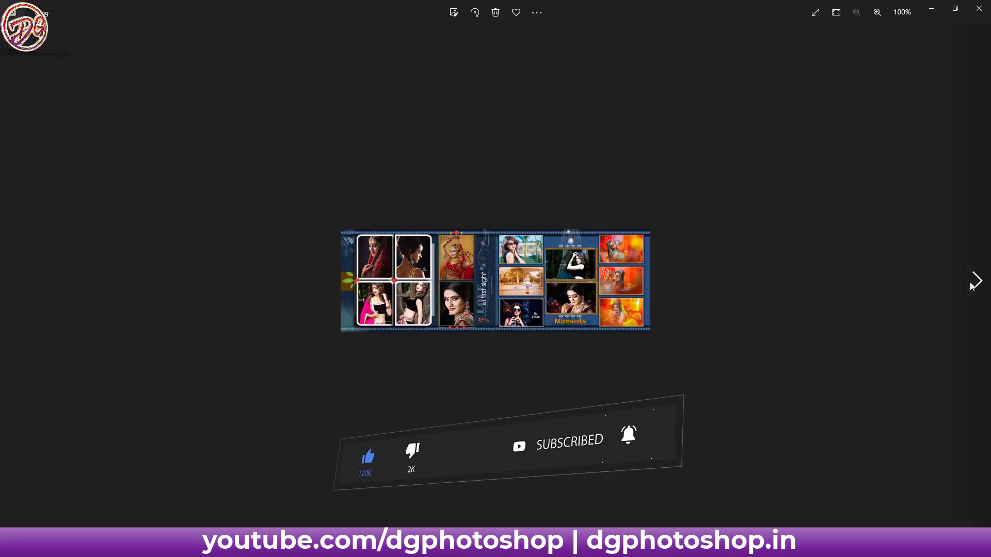
pyautogui.click(975, 282)
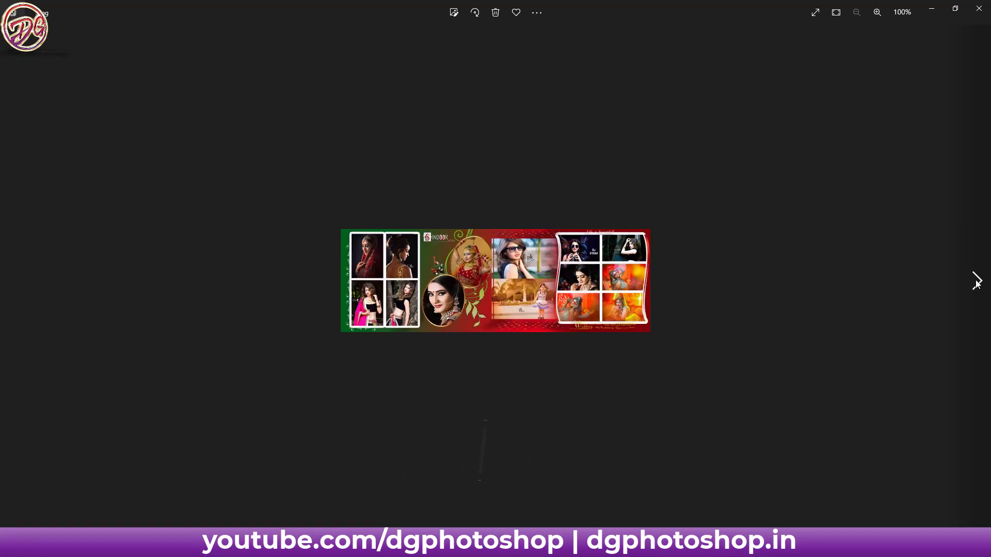
pyautogui.click(975, 282)
pyautogui.click(976, 283)
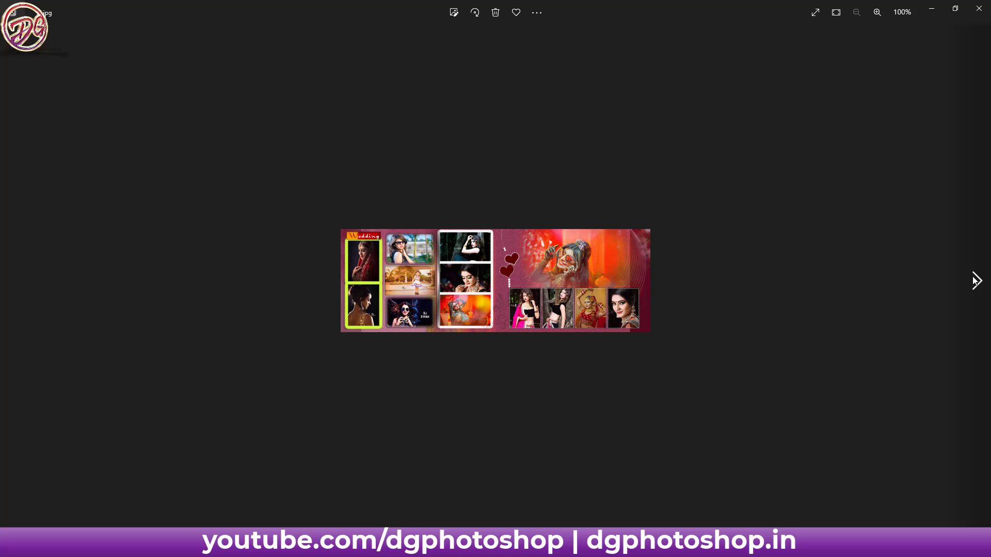
pyautogui.click(975, 281)
pyautogui.click(974, 281)
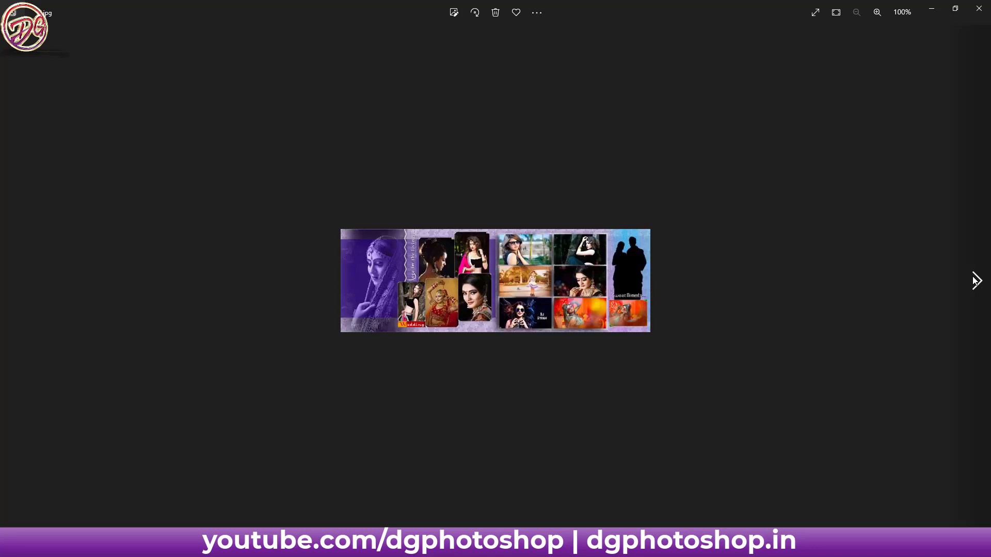
pyautogui.click(975, 281)
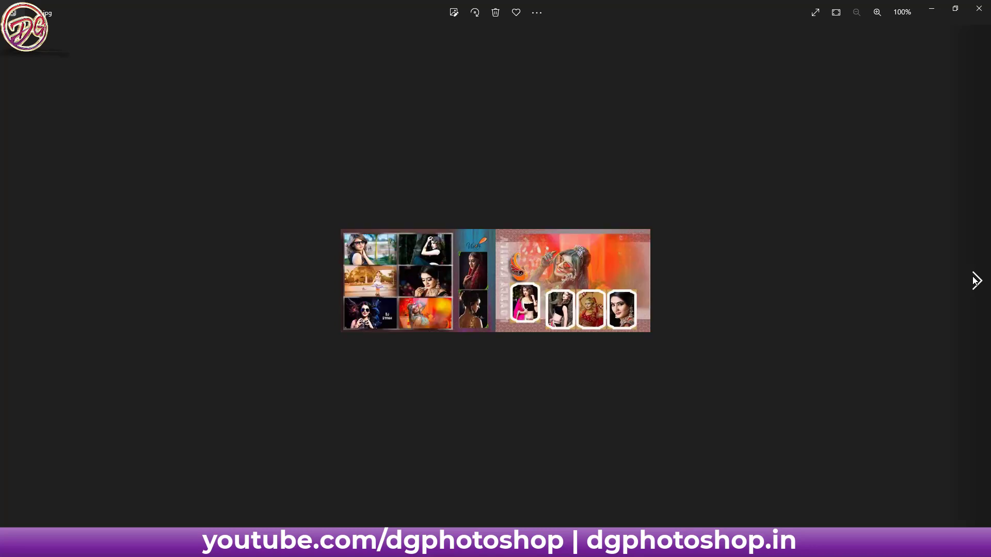
pyautogui.click(974, 281)
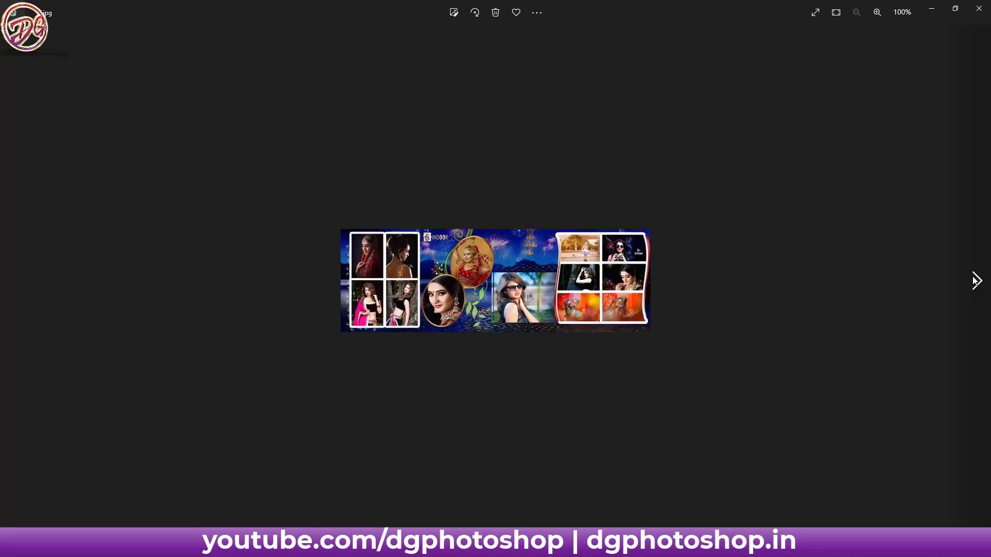
pyautogui.click(979, 10)
# Step: Go up to Dg3000 psd, open the Vol 7 folder, and preview spread 1 onward
pyautogui.click(327, 82)
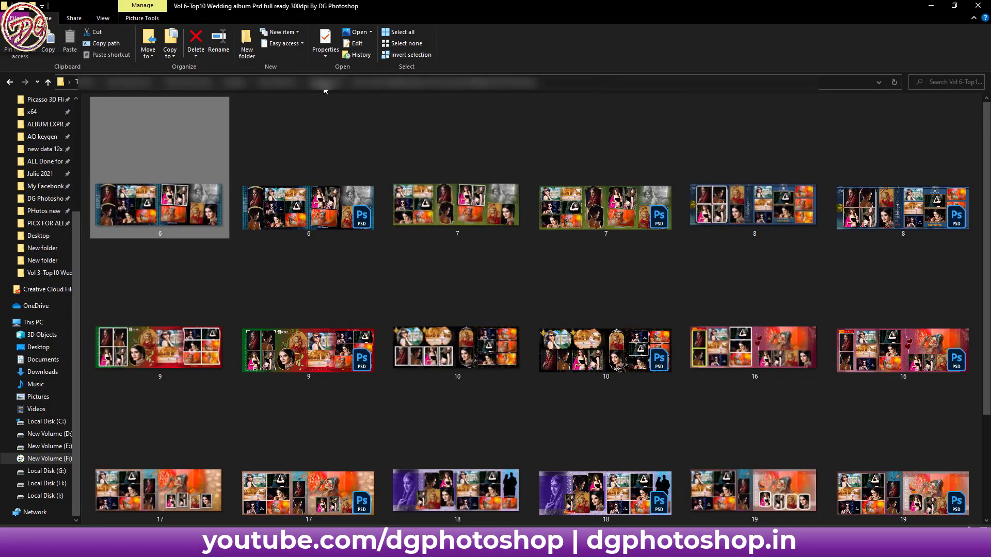
pyautogui.doubleClick(143, 329)
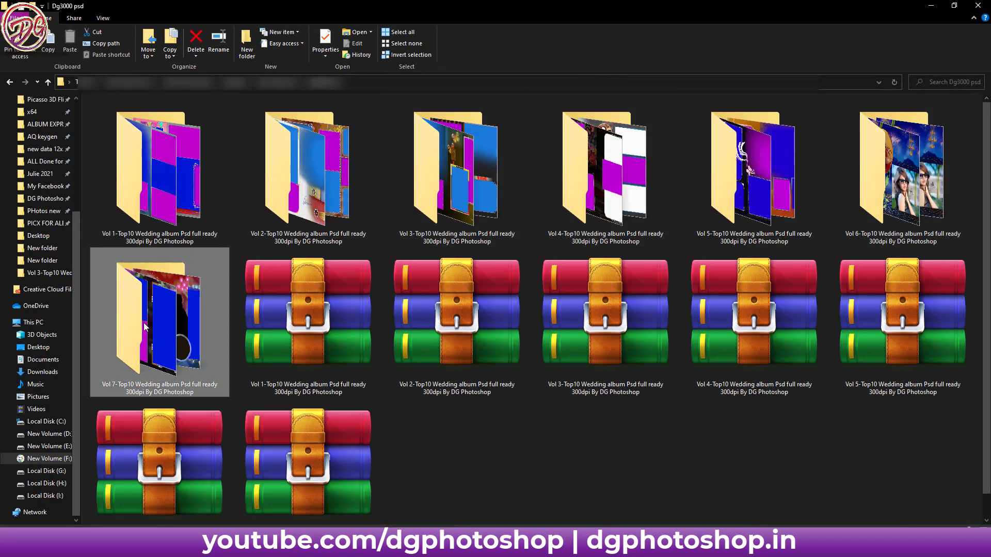
pyautogui.doubleClick(169, 215)
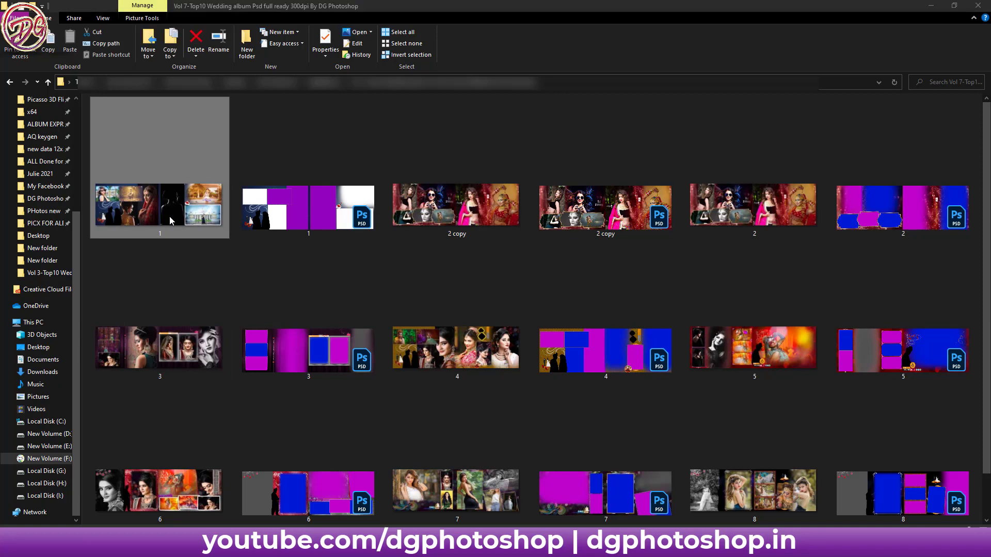
pyautogui.click(970, 282)
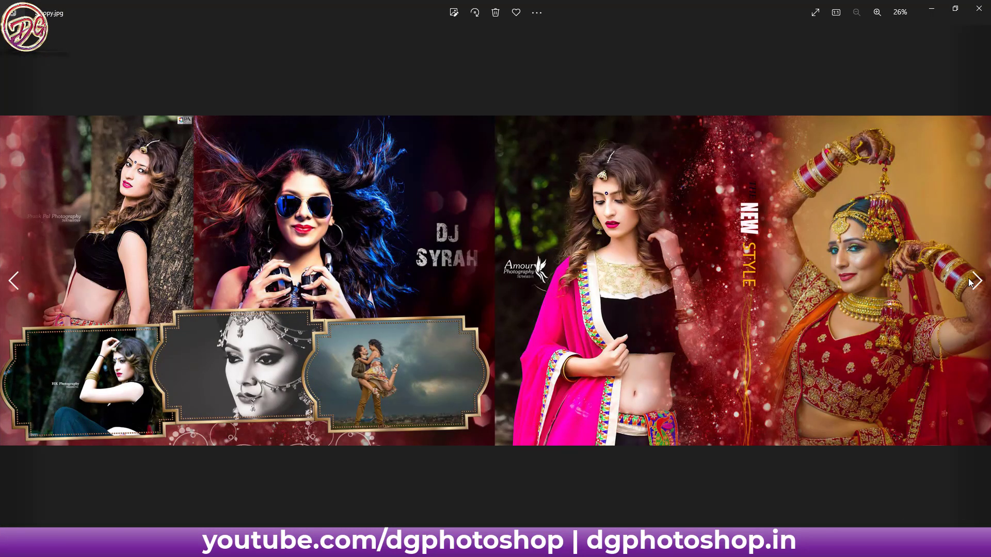
# Step: Move between Vol 7 spreads, zooming in and out on the DJ Syrah / New Style spread
pyautogui.click(14, 281)
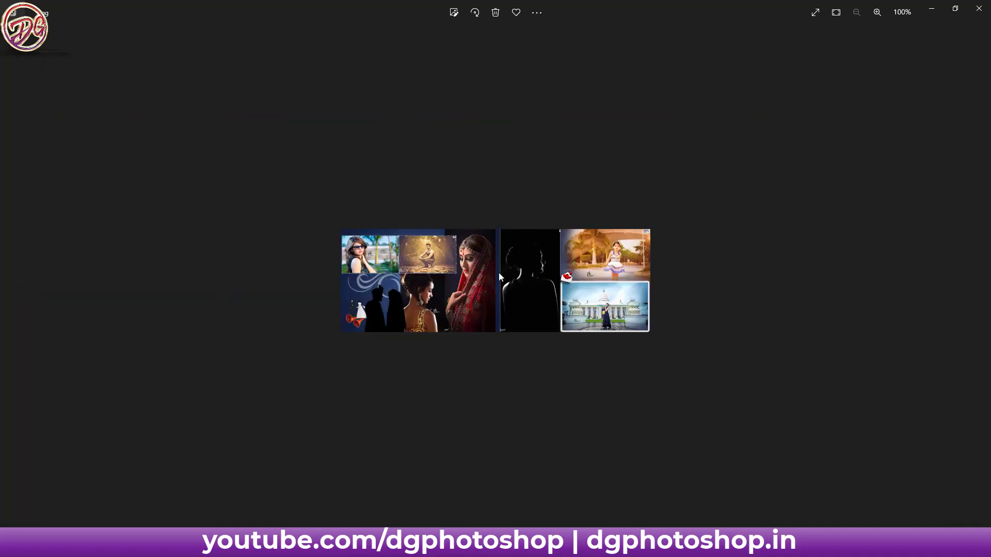
pyautogui.scroll(3, 530, 293)
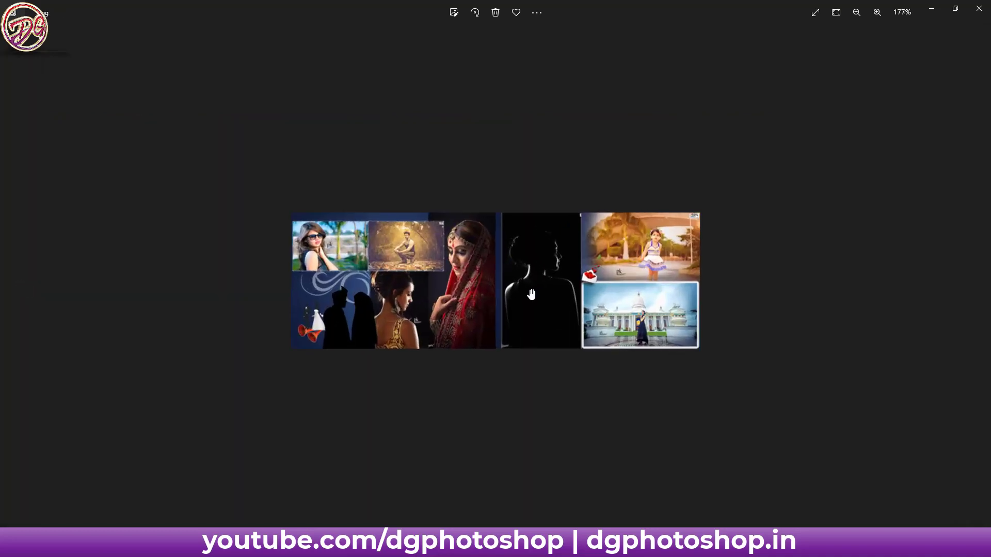
pyautogui.scroll(-2, 860, 272)
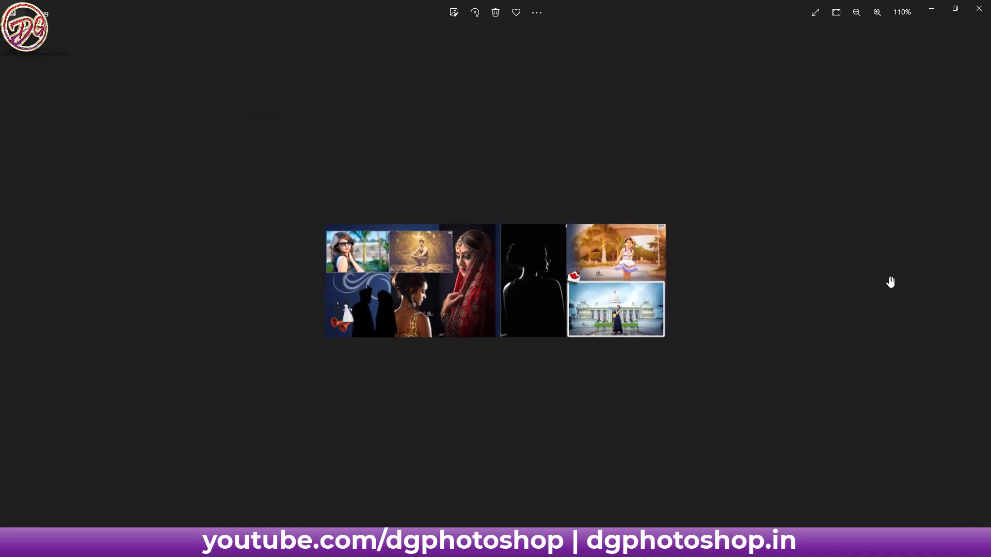
pyautogui.click(983, 287)
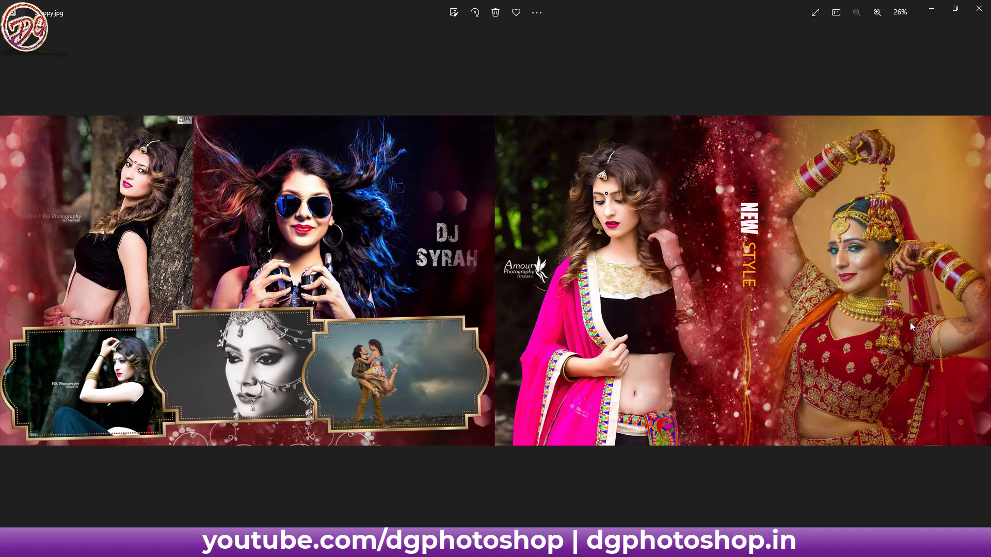
pyautogui.doubleClick(950, 320)
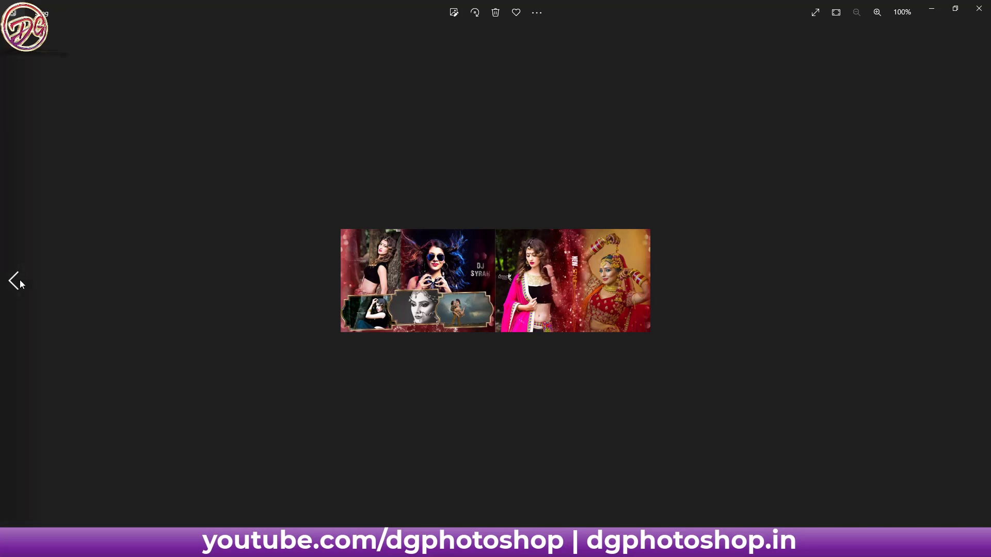
pyautogui.doubleClick(20, 281)
pyautogui.doubleClick(982, 293)
pyautogui.doubleClick(38, 279)
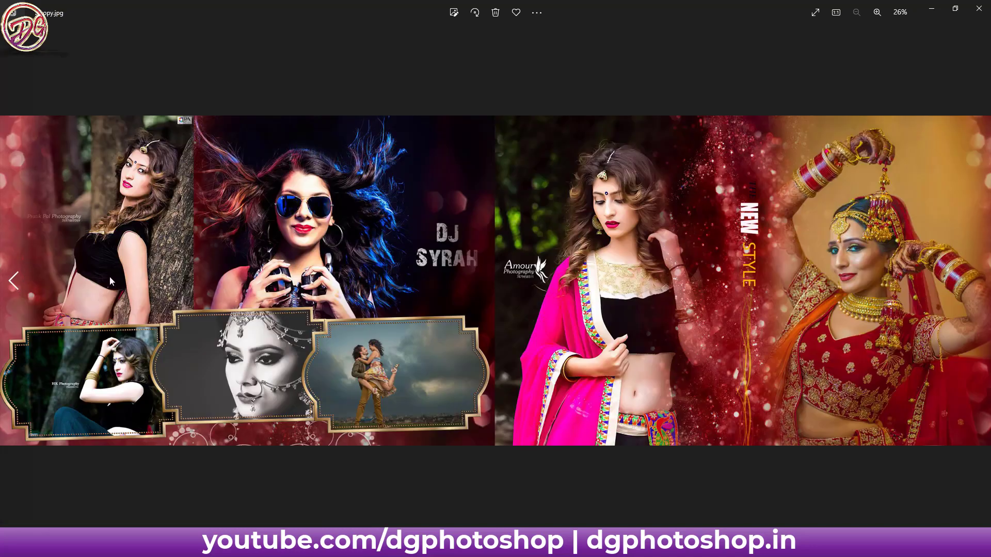
# Step: Advance through five more Vol 7 spreads up to spread 9 and close Photos
pyautogui.click(977, 282)
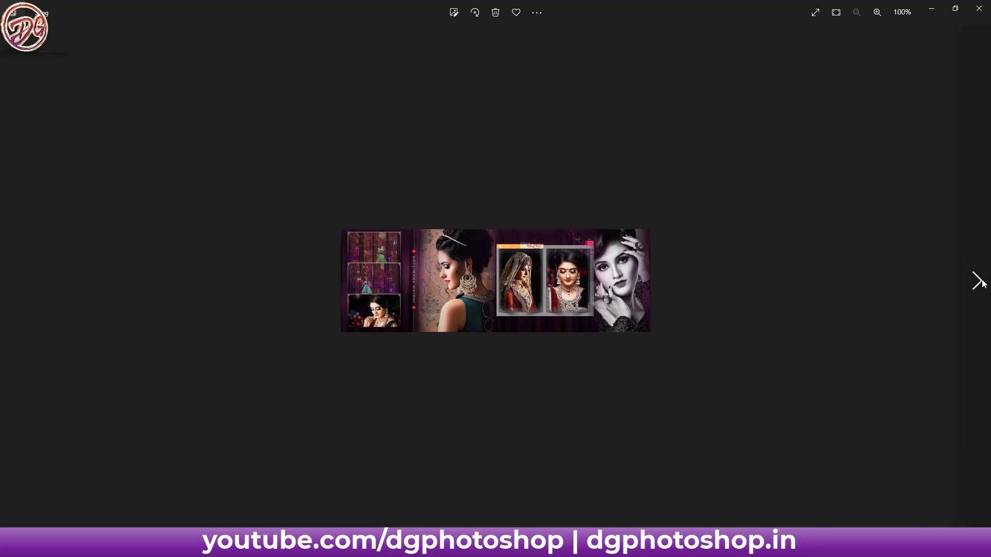
pyautogui.click(983, 284)
pyautogui.click(983, 283)
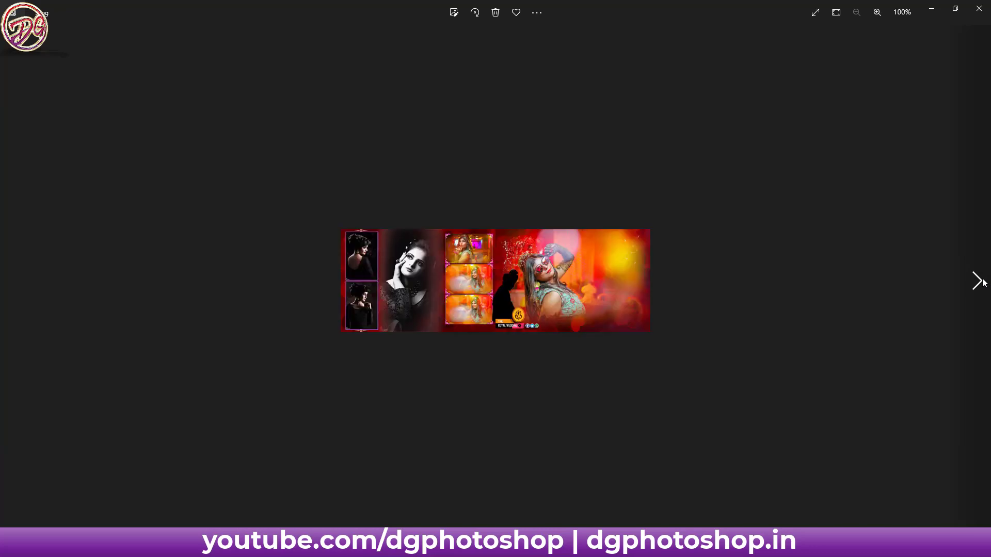
pyautogui.click(983, 283)
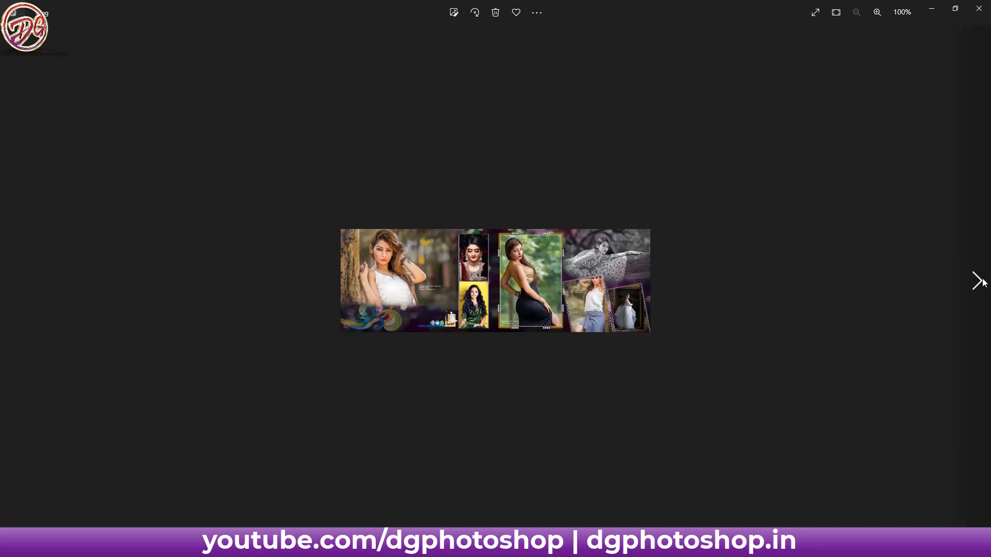
pyautogui.click(982, 283)
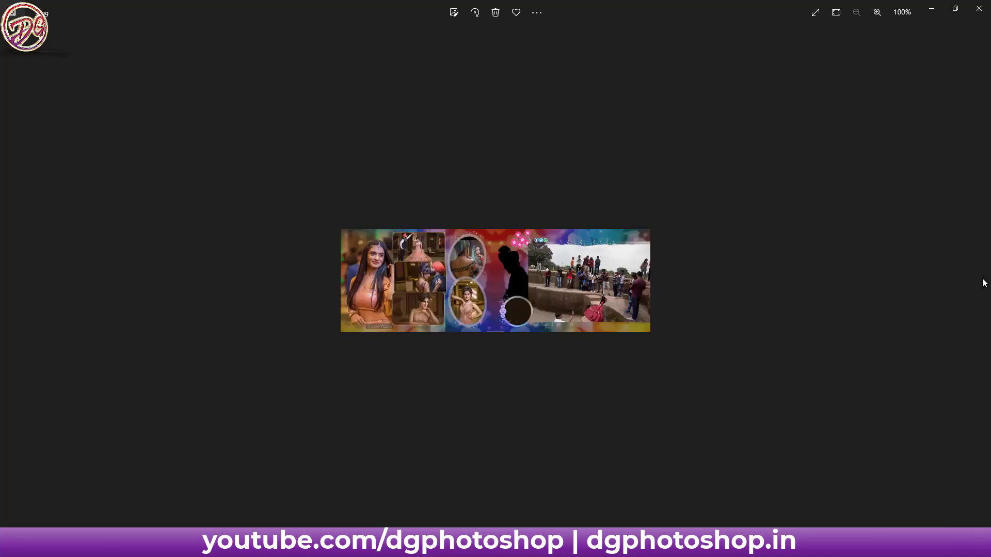
pyautogui.click(979, 8)
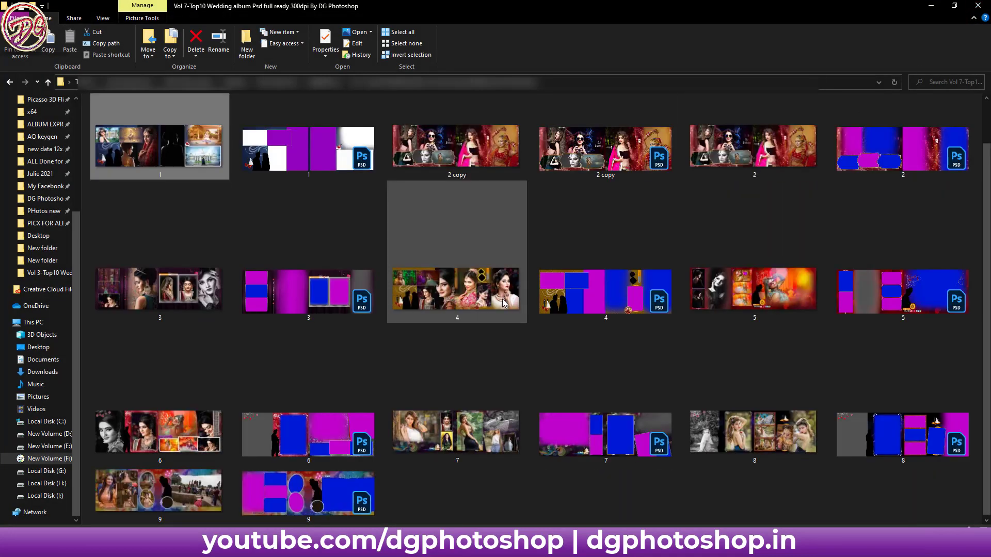
# Step: Select a few Vol 7 files, go up to Dg3000 psd, and select the album archives
pyautogui.scroll(2, 503, 307)
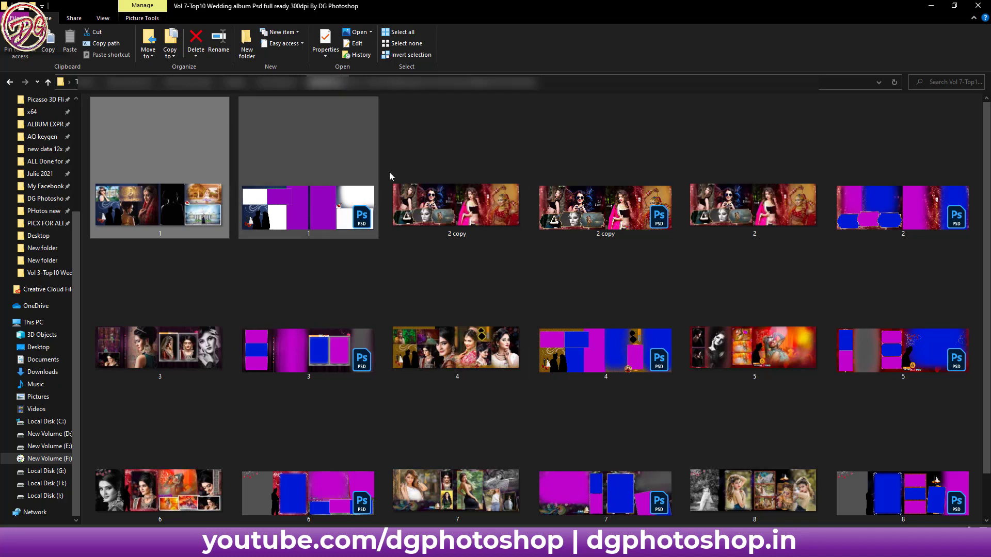
pyautogui.click(483, 340)
pyautogui.click(621, 234)
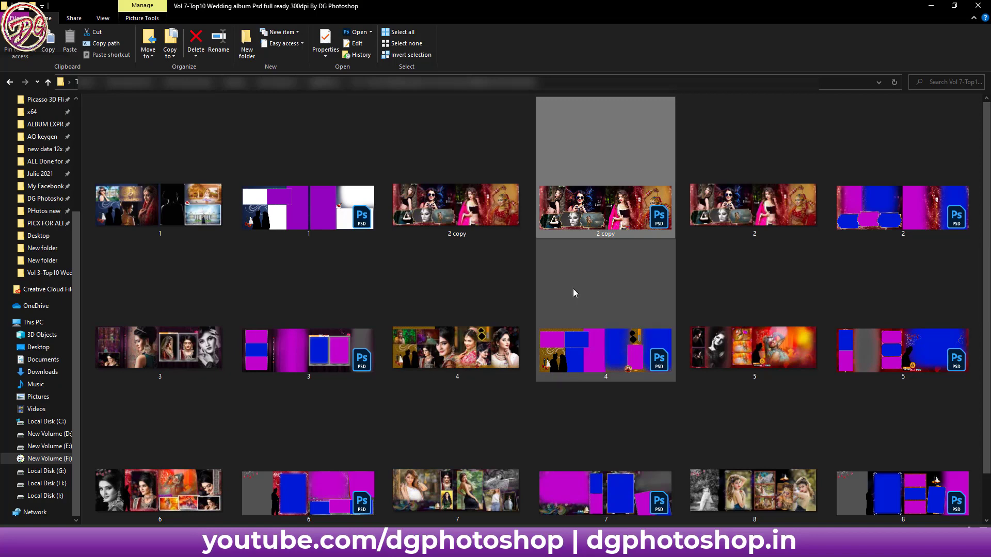
pyautogui.scroll(-2, 573, 291)
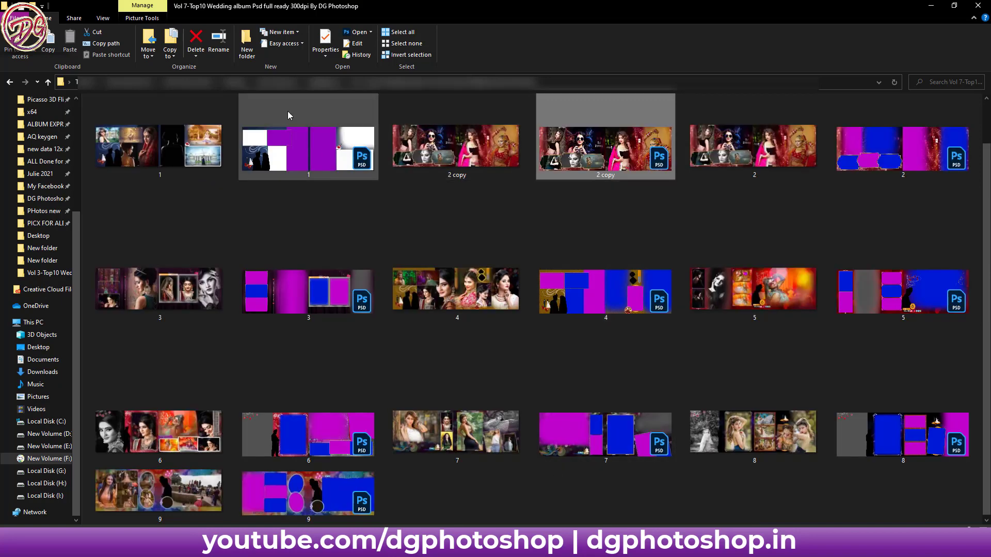
pyautogui.click(325, 81)
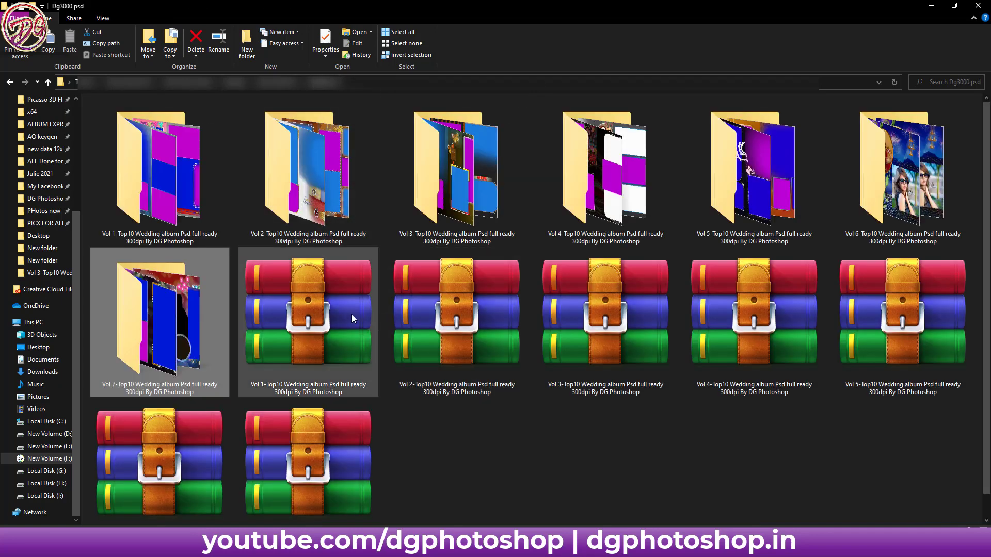
pyautogui.click(352, 315)
pyautogui.keyDown('shift'); pyautogui.click(348, 457); pyautogui.keyUp('shift')
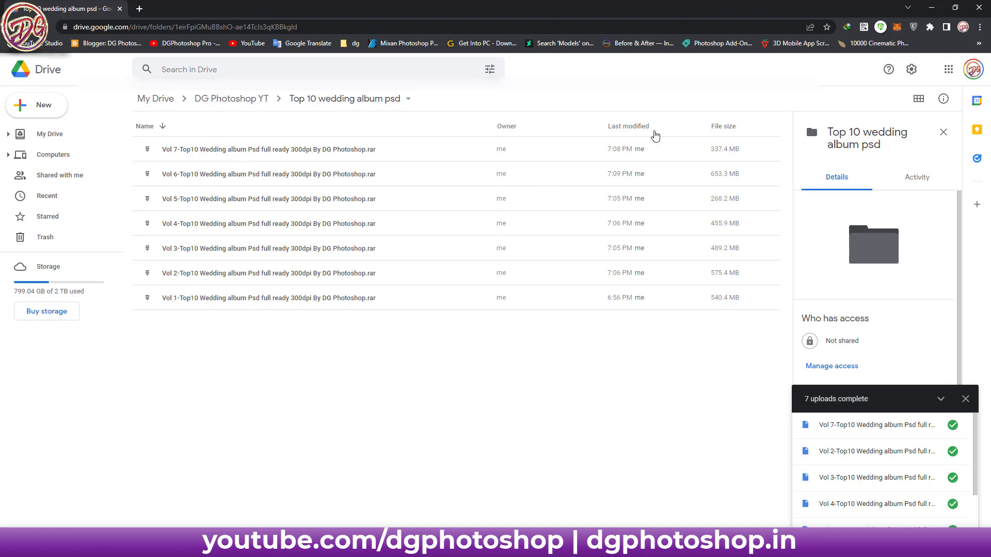
# Step: With all seven archive uploads confirmed in Drive, minimize Chrome to show Dg3000 psd
pyautogui.click(931, 7)
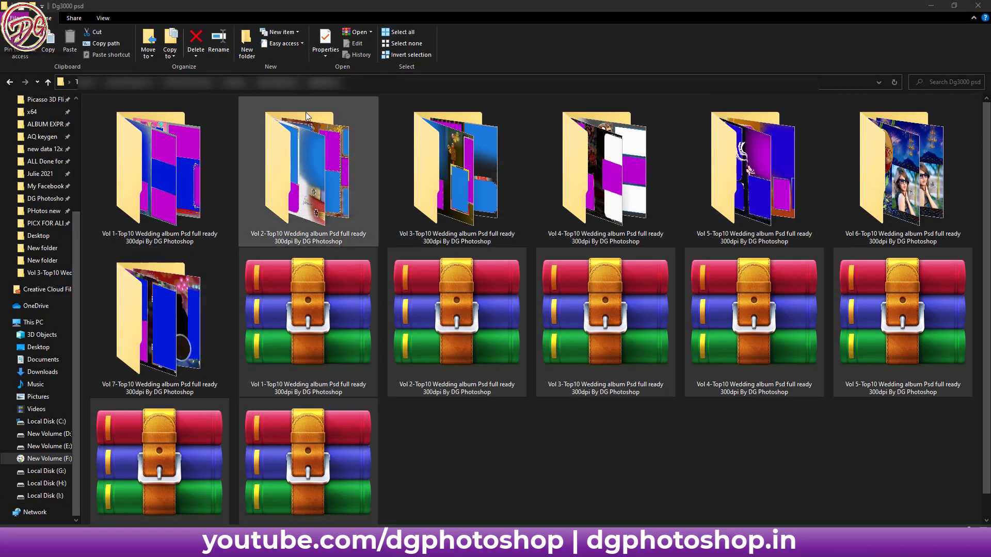
# Step: Open DG Photoshop-Vol 01 (1) PSD from the Vol 1 folder in Photoshop and fit it on screen
pyautogui.doubleClick(188, 177)
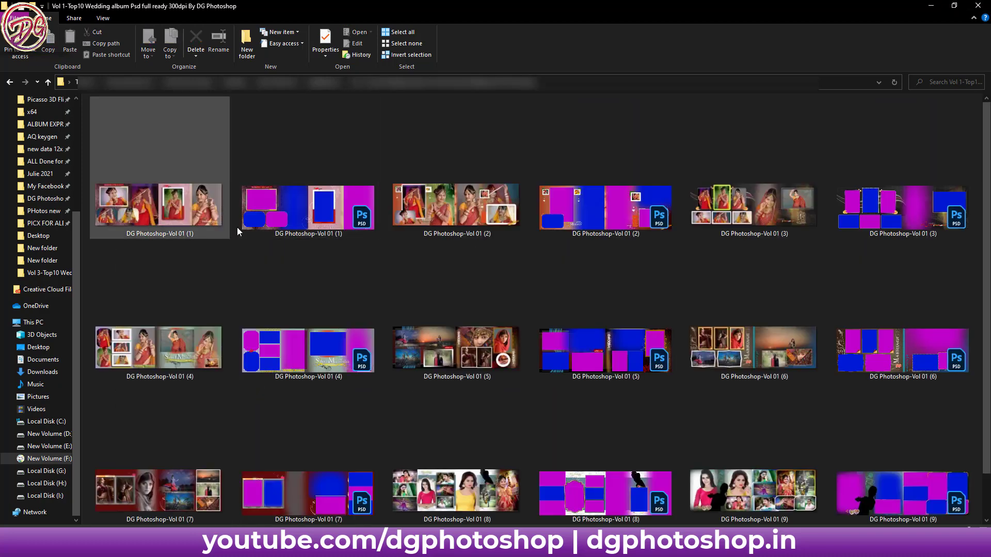
pyautogui.click(289, 221)
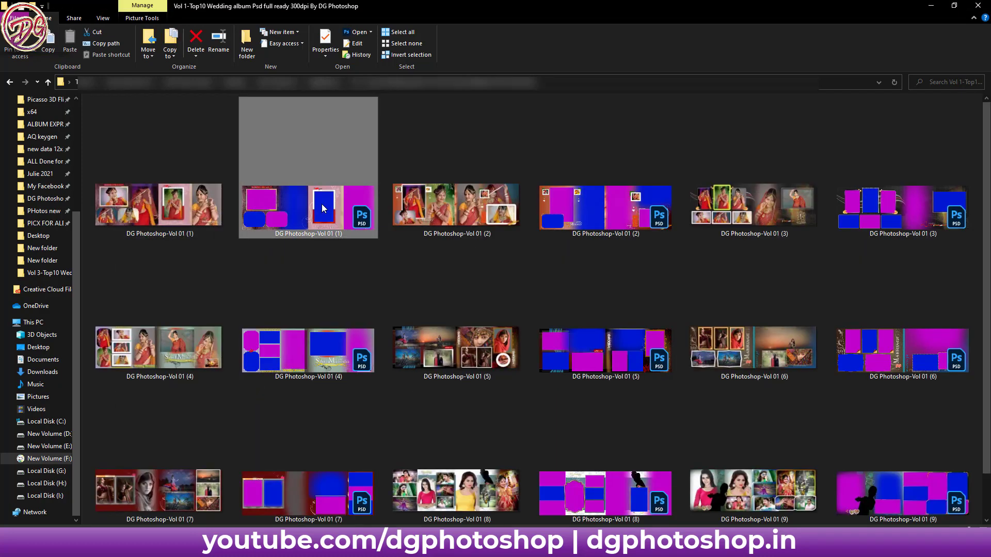
pyautogui.moveTo(324, 208)
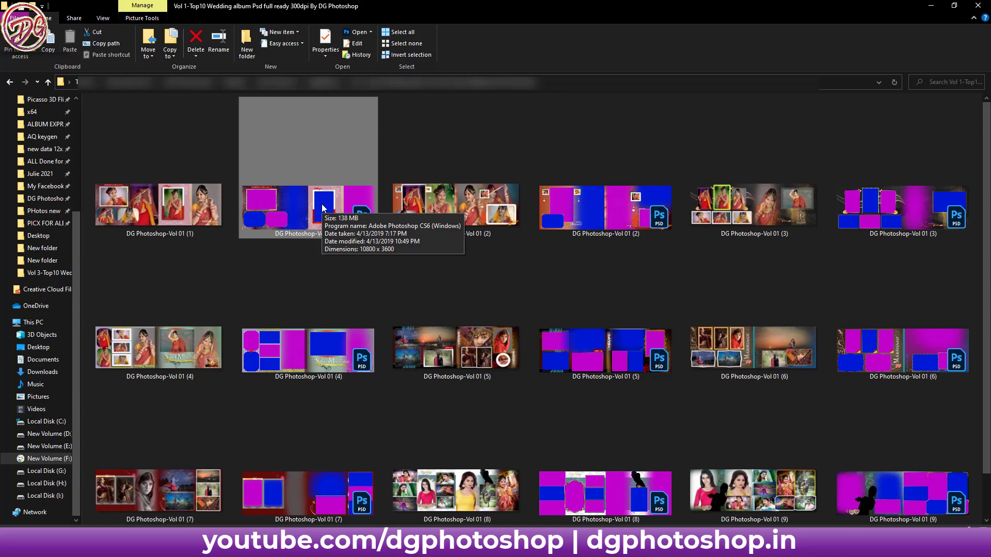
pyautogui.doubleClick(321, 204)
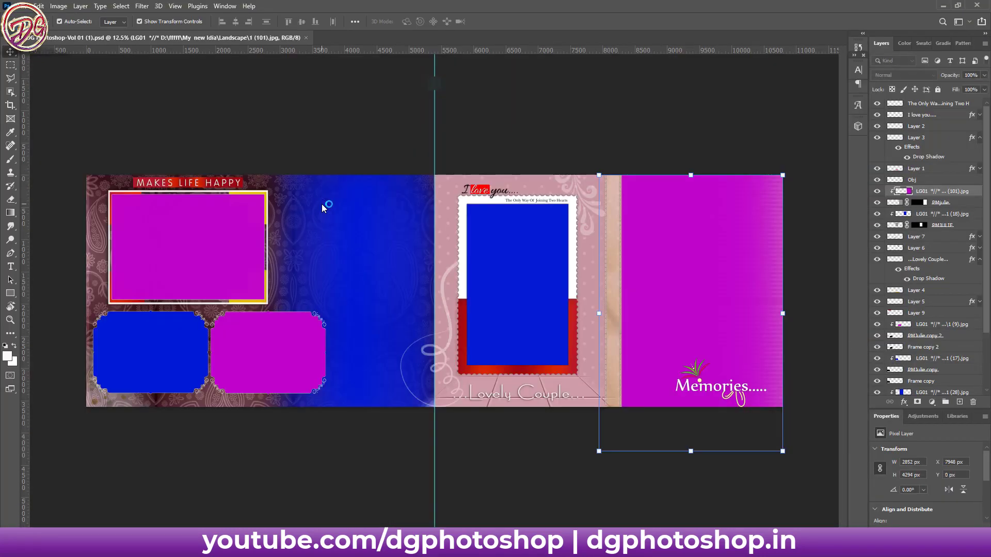
pyautogui.click(599, 117)
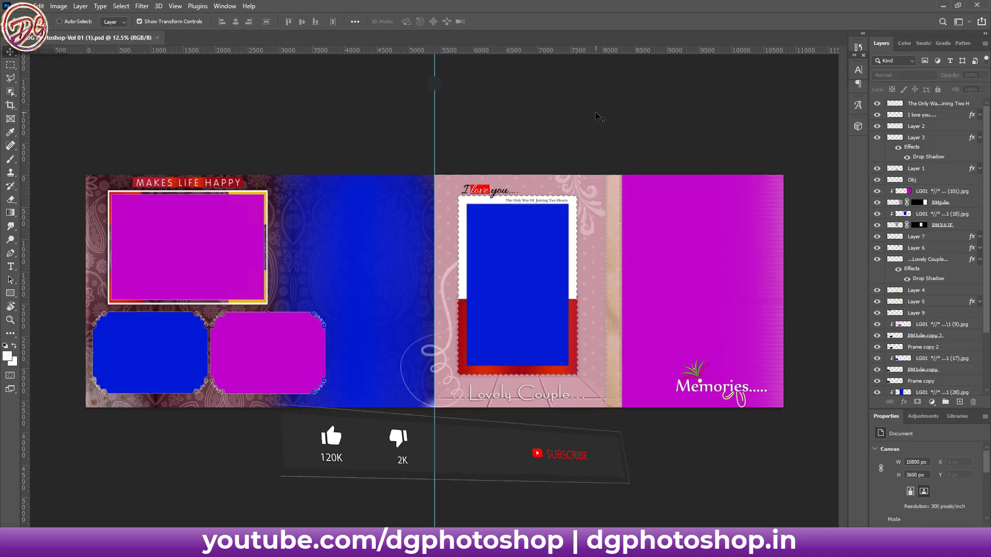
pyautogui.hotkey('ctrl', '0')
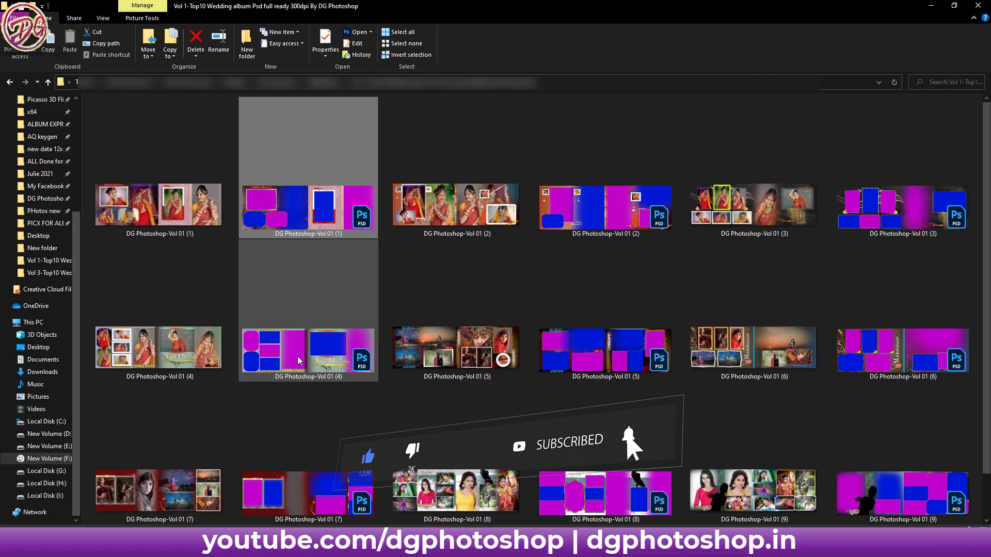
# Step: Browse the Vol 1 thumbnails, selecting the Vol 01 (8) preview and Vol 01 (5) PSD
pyautogui.click(380, 327)
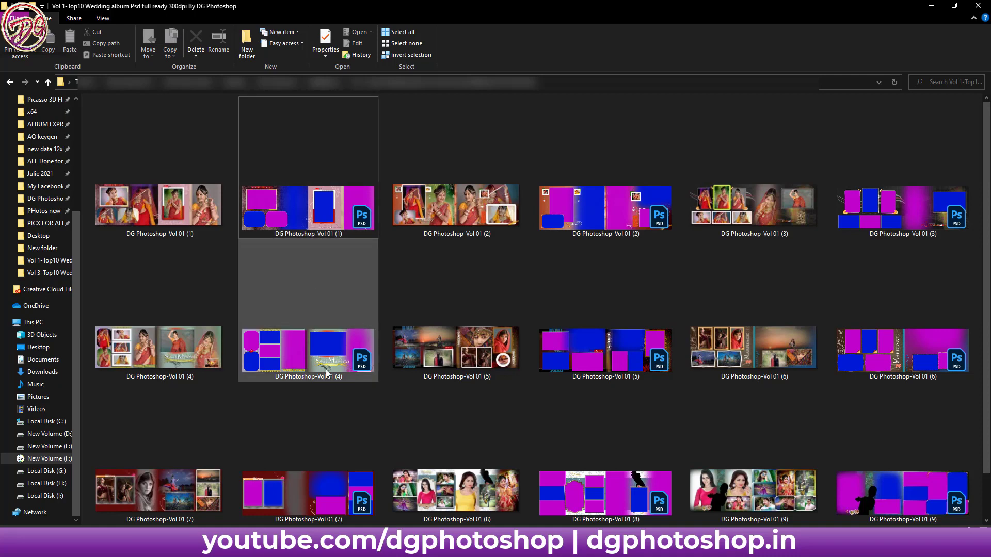
pyautogui.scroll(-1, 342, 364)
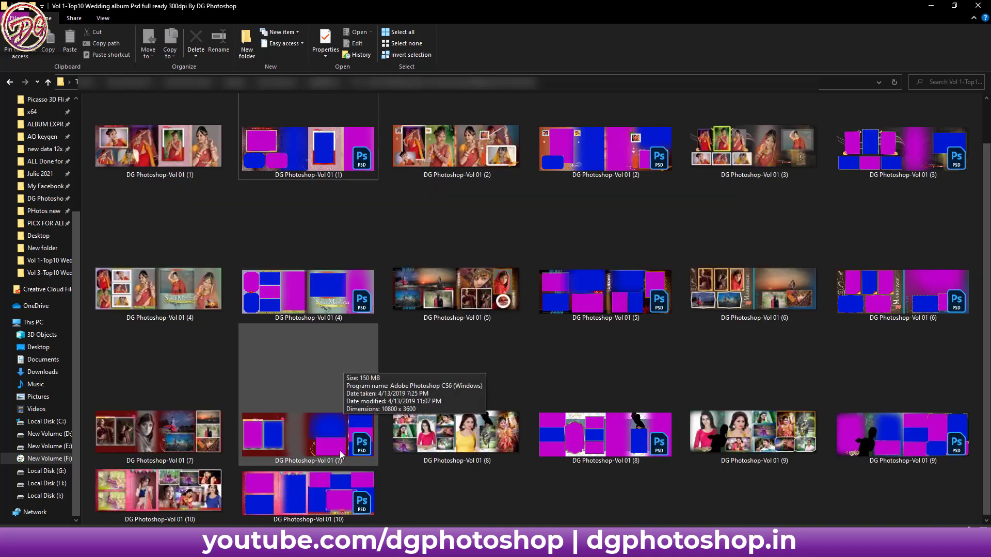
pyautogui.click(484, 433)
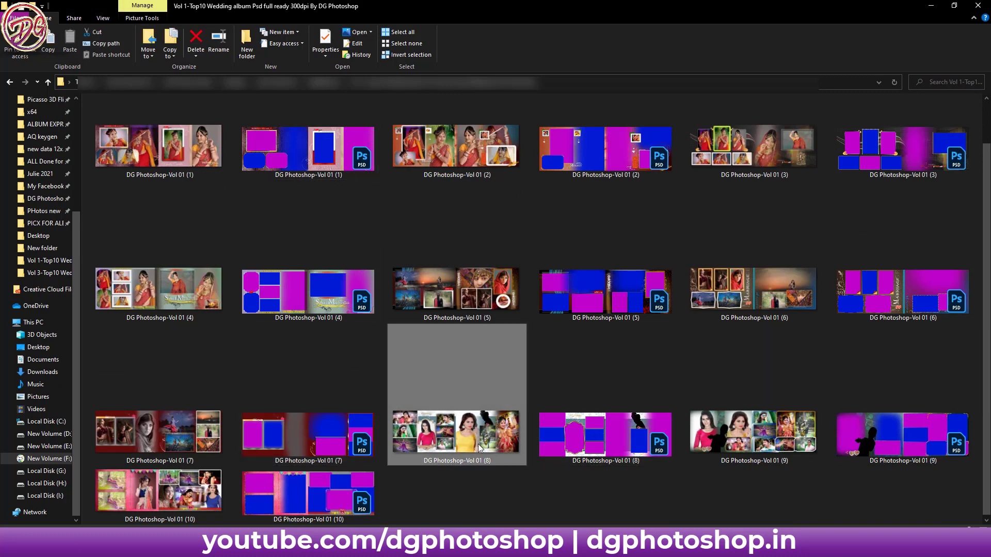
pyautogui.click(614, 417)
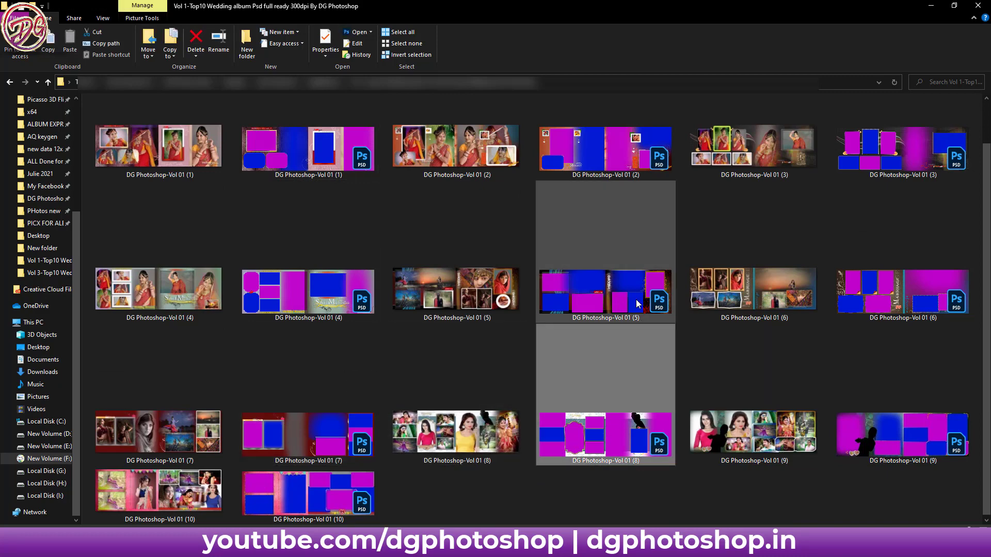
pyautogui.click(604, 249)
pyautogui.scroll(1, 553, 232)
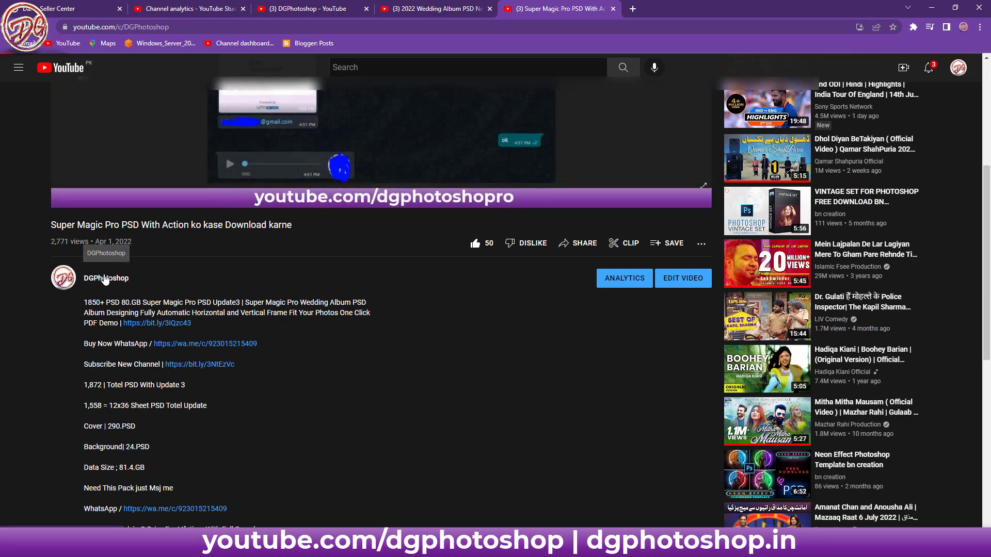
# Step: Open the DGPhotoshop channel's Videos tab and scroll down through the uploads
pyautogui.click(105, 279)
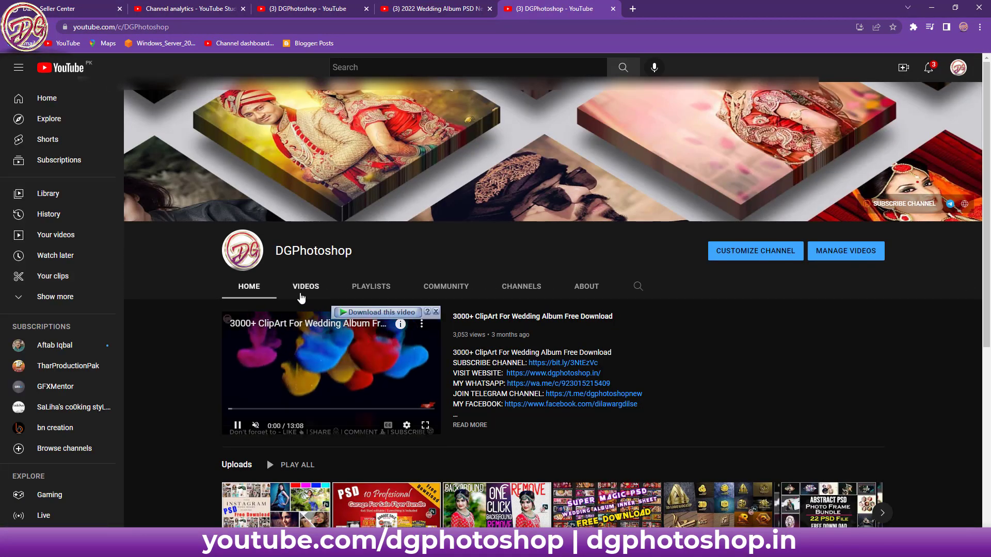
pyautogui.click(301, 295)
pyautogui.scroll(-1, 753, 384)
pyautogui.scroll(-4, 753, 384)
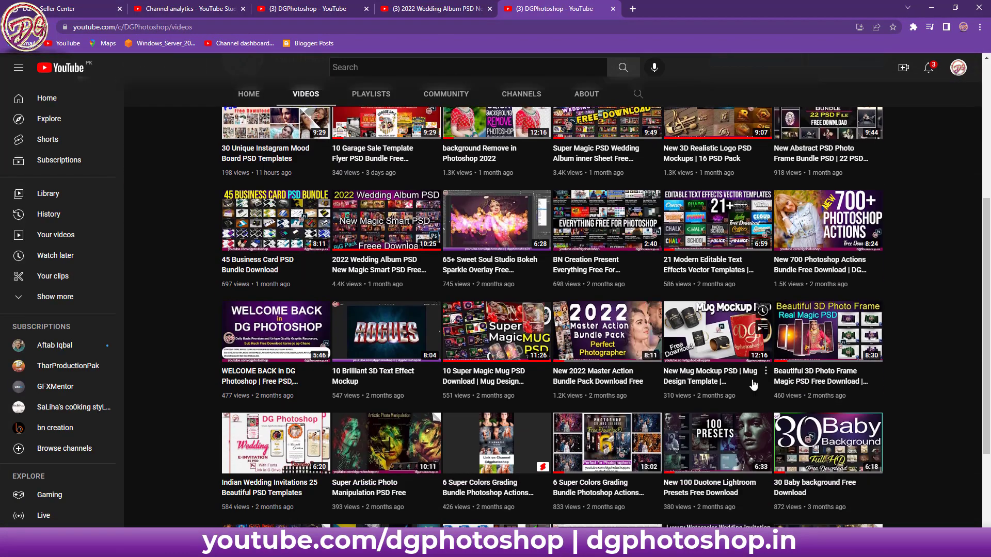
pyautogui.scroll(-3, 753, 384)
pyautogui.scroll(-1, 620, 361)
pyautogui.scroll(-1, 516, 346)
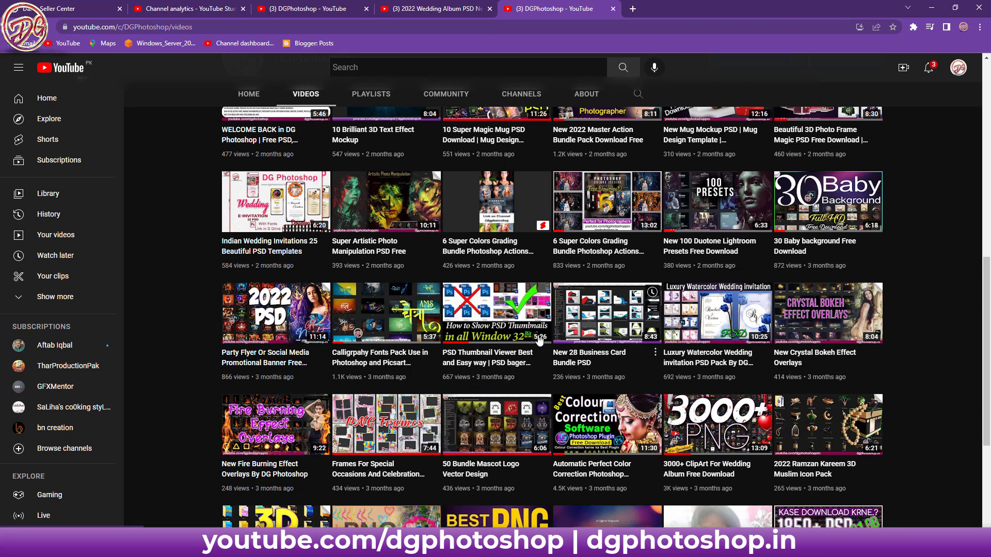
# Step: Browse the video grid a little more, then minimize Chrome back to the Vol 1 album folder
pyautogui.scroll(-2, 539, 341)
pyautogui.scroll(4, 595, 484)
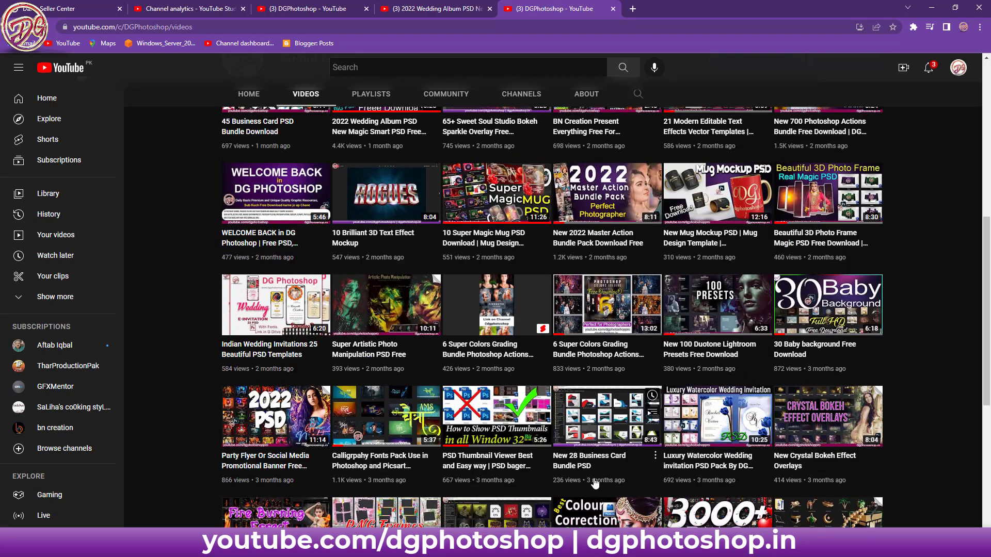
pyautogui.scroll(4, 595, 483)
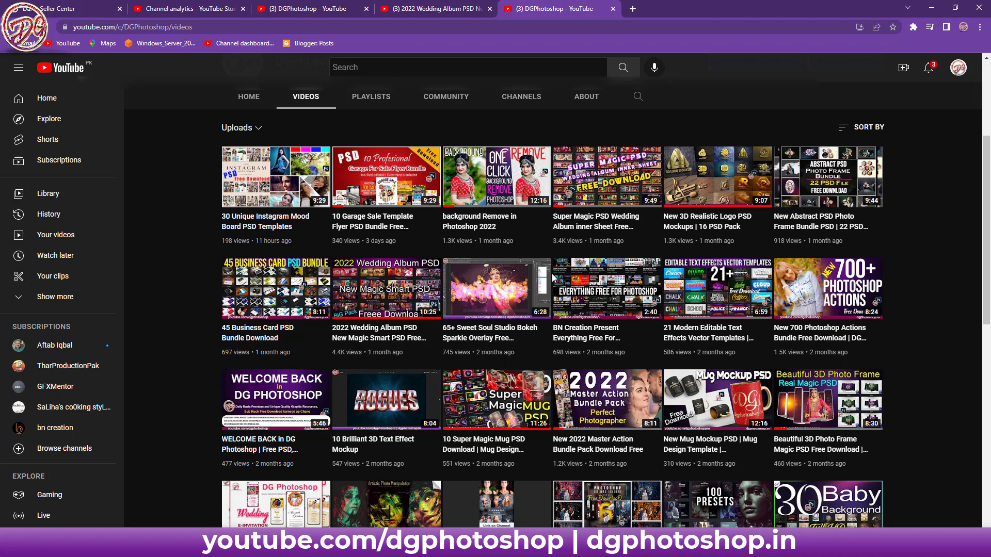
pyautogui.scroll(-1, 549, 263)
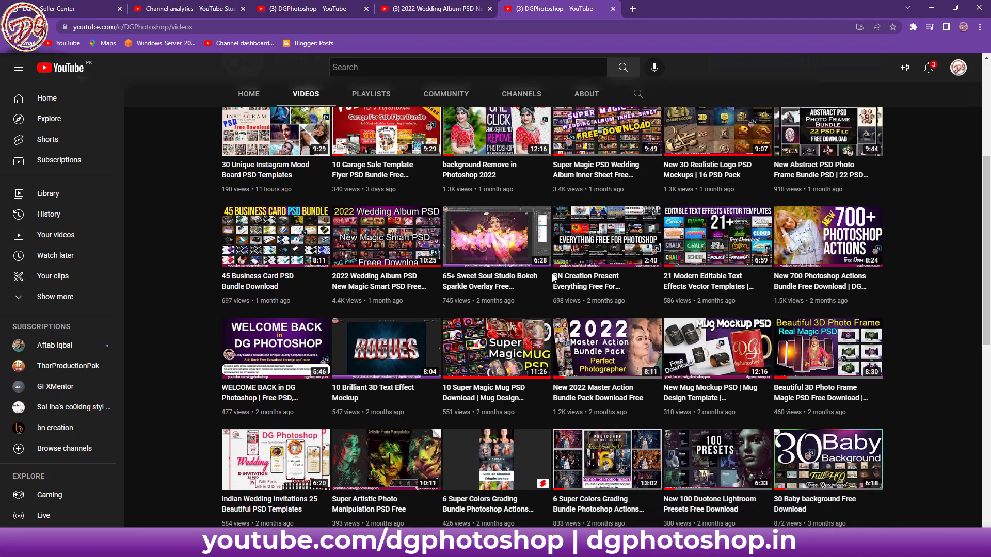
pyautogui.scroll(3, 541, 238)
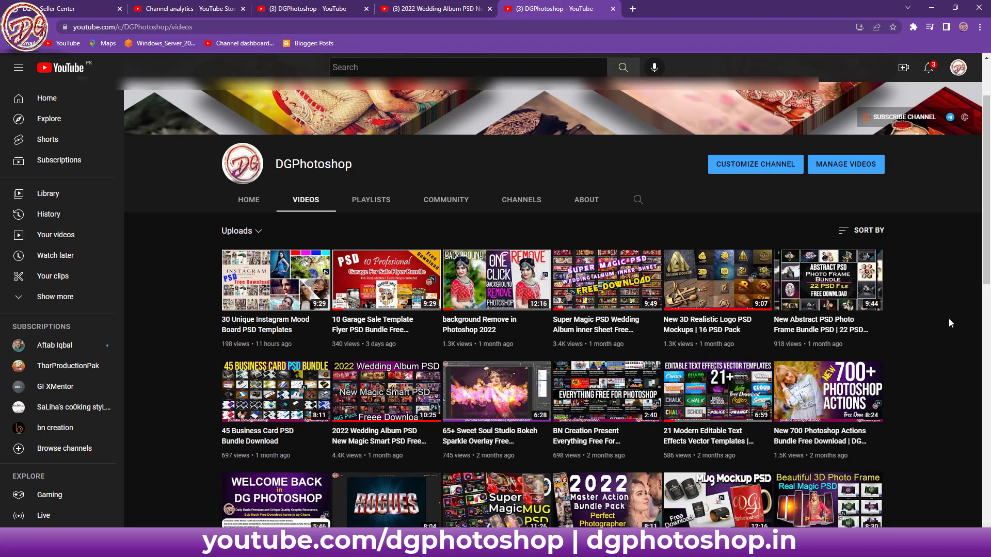
pyautogui.scroll(2, 951, 324)
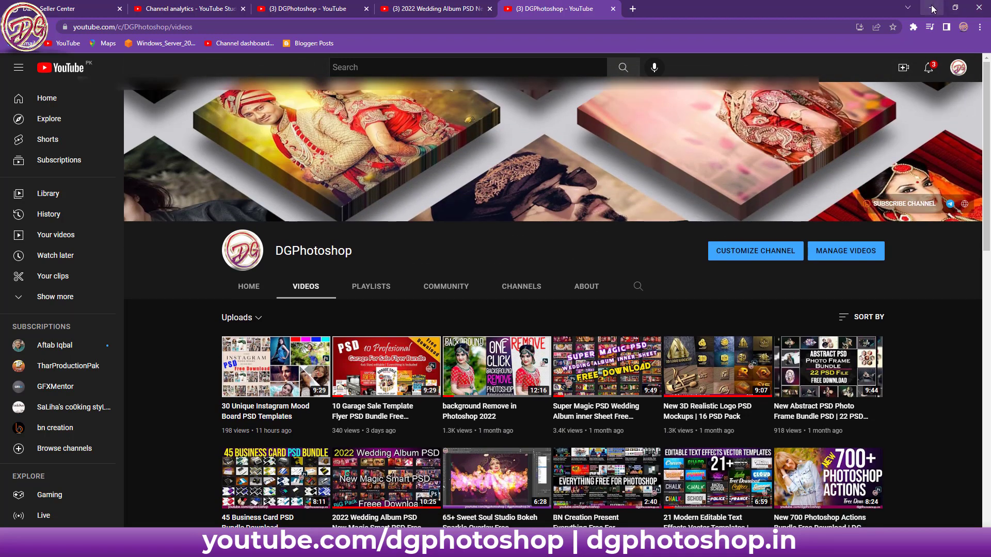
pyautogui.click(933, 9)
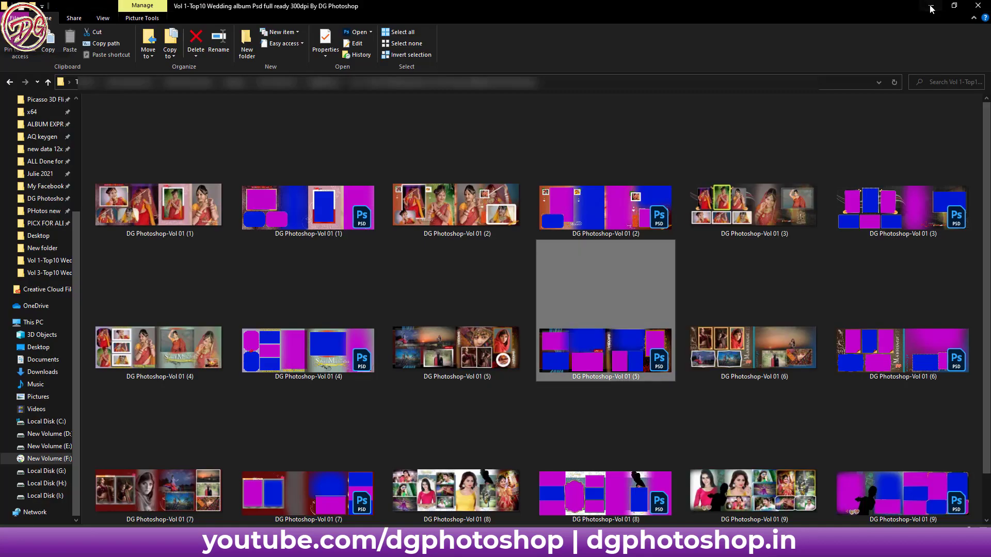
pyautogui.click(680, 219)
pyautogui.scroll(-1, 680, 220)
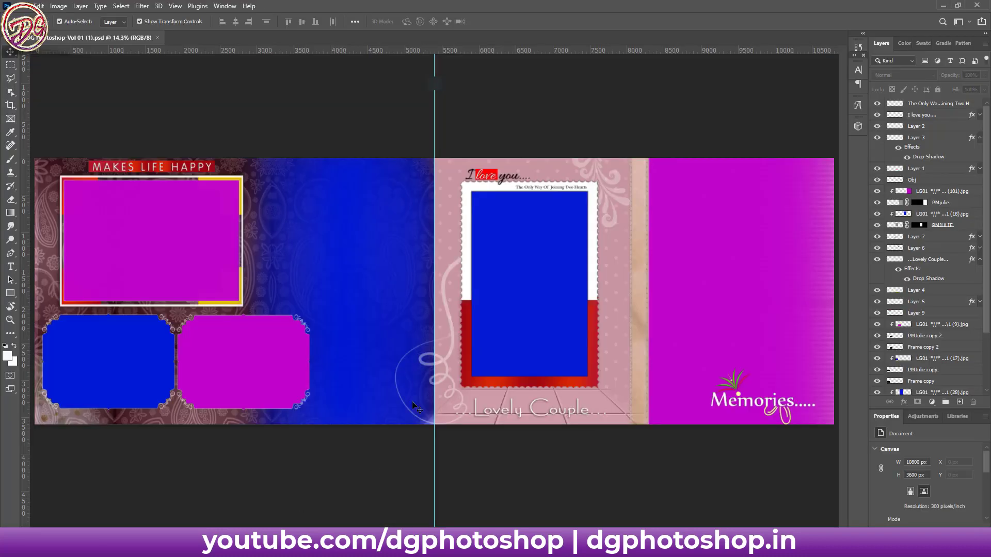
pyautogui.click(213, 250)
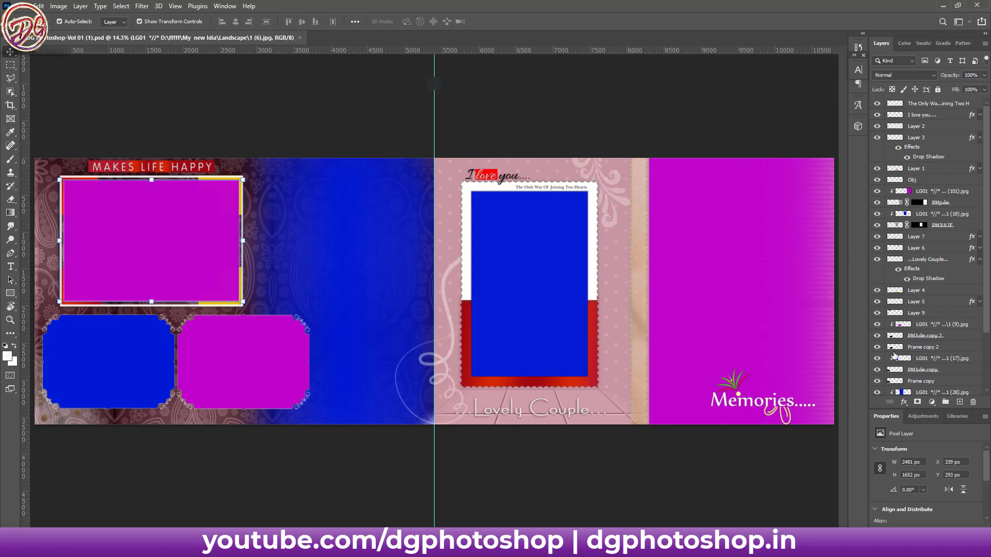
pyautogui.click(253, 234)
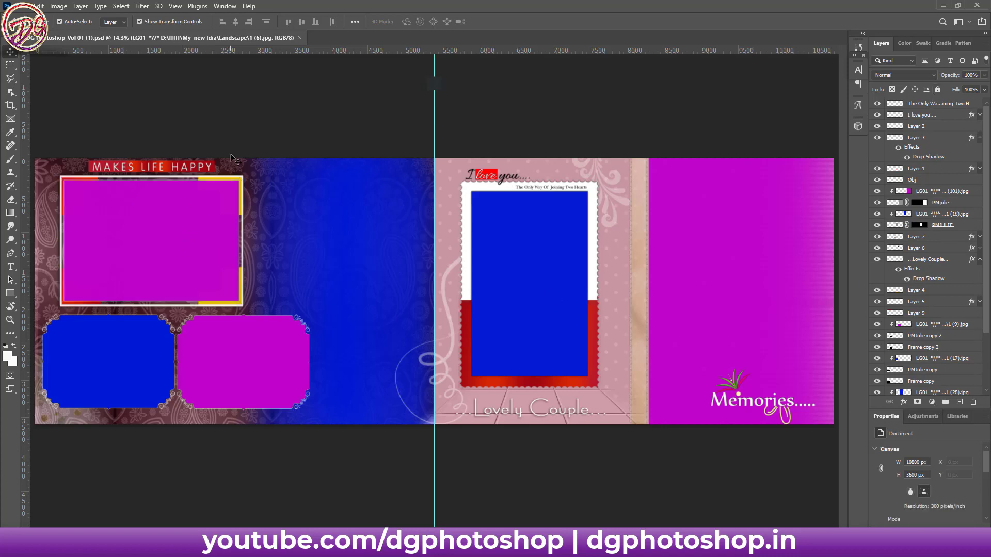
pyautogui.click(328, 209)
pyautogui.click(531, 240)
pyautogui.moveTo(542, 250); pyautogui.dragTo(522, 244)
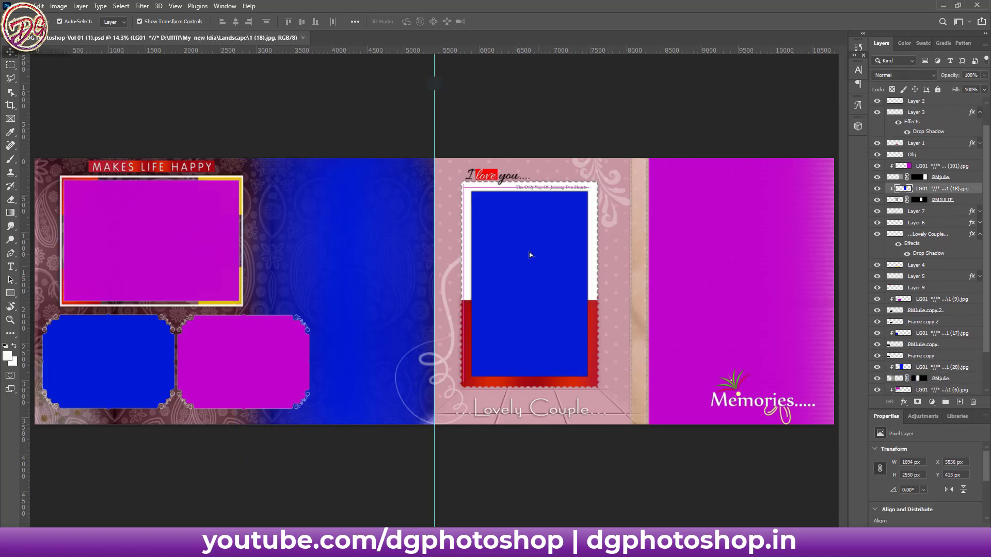
pyautogui.hotkey('ctrl', 'z')
pyautogui.keyDown('ctrl'); pyautogui.click(757, 261); pyautogui.keyUp('ctrl')
pyautogui.moveTo(757, 261); pyautogui.dragTo(524, 233)
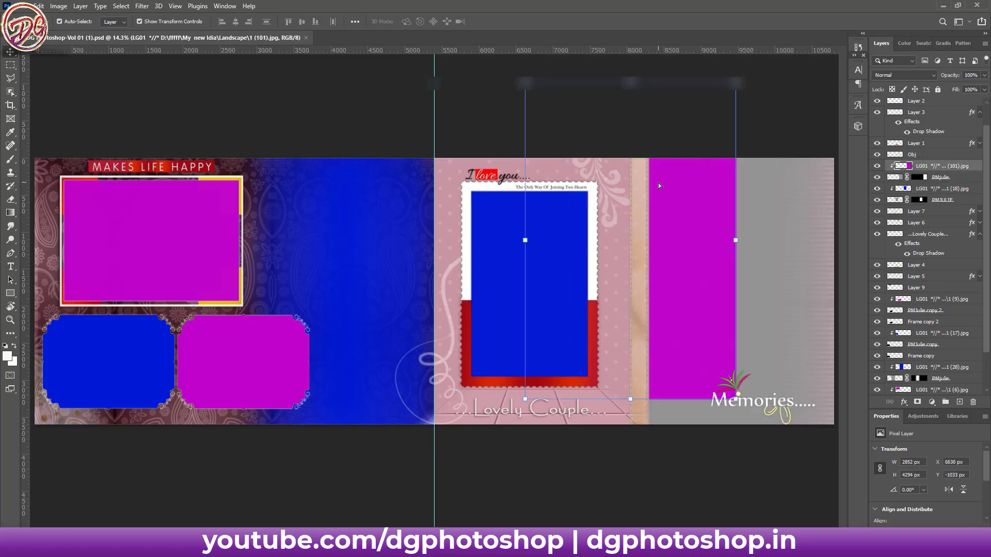
pyautogui.hotkey('ctrl', 'z')
pyautogui.keyDown('ctrl'); pyautogui.click(212, 366); pyautogui.keyUp('ctrl')
pyautogui.moveTo(212, 366); pyautogui.dragTo(302, 325)
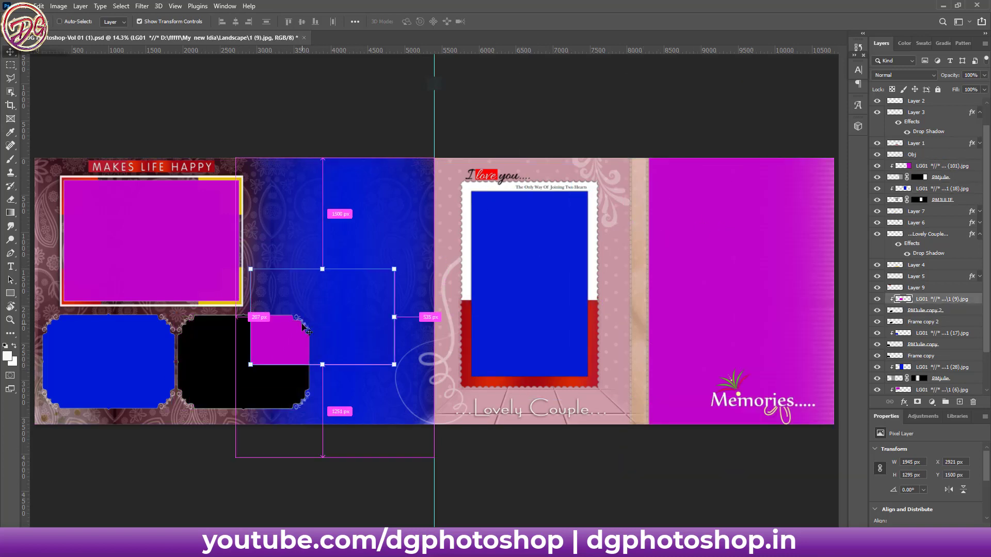
pyautogui.hotkey('ctrl', 'z')
pyautogui.keyDown('ctrl'); pyautogui.click(66, 363); pyautogui.keyUp('ctrl')
pyautogui.moveTo(98, 365); pyautogui.dragTo(131, 327)
pyautogui.hotkey('ctrl', 'z')
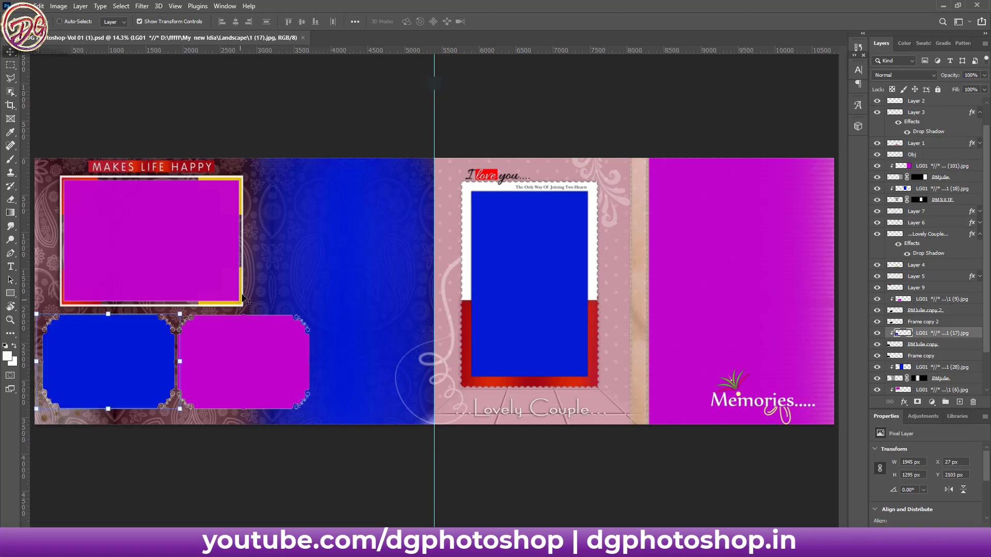
pyautogui.keyDown('ctrl'); pyautogui.click(243, 292); pyautogui.keyUp('ctrl')
pyautogui.moveTo(242, 291); pyautogui.dragTo(325, 297)
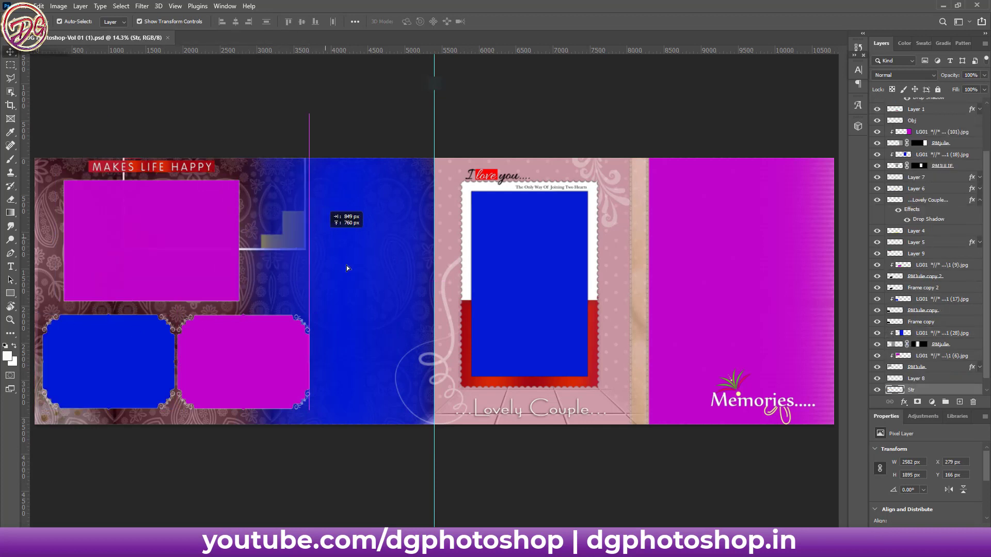
pyautogui.hotkey('ctrl', 'z')
pyautogui.keyDown('ctrl'); pyautogui.click(191, 172); pyautogui.keyUp('ctrl')
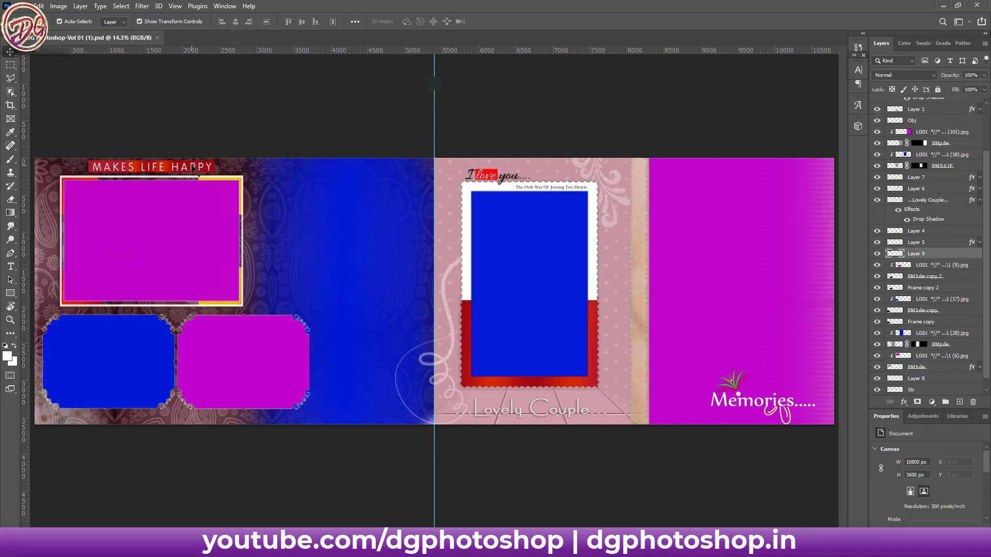
pyautogui.moveTo(191, 172); pyautogui.dragTo(279, 155)
pyautogui.hotkey('ctrl', 'z')
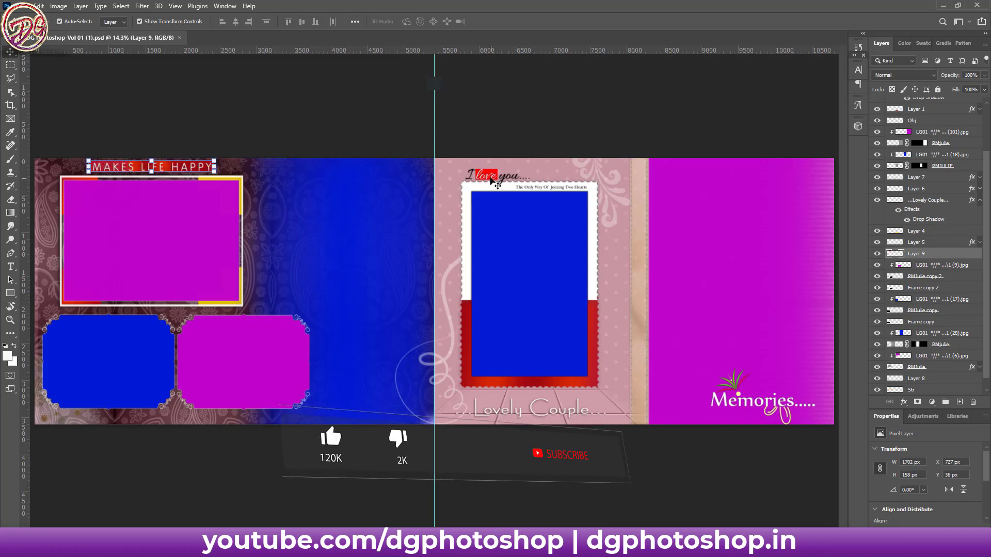
pyautogui.click(509, 175)
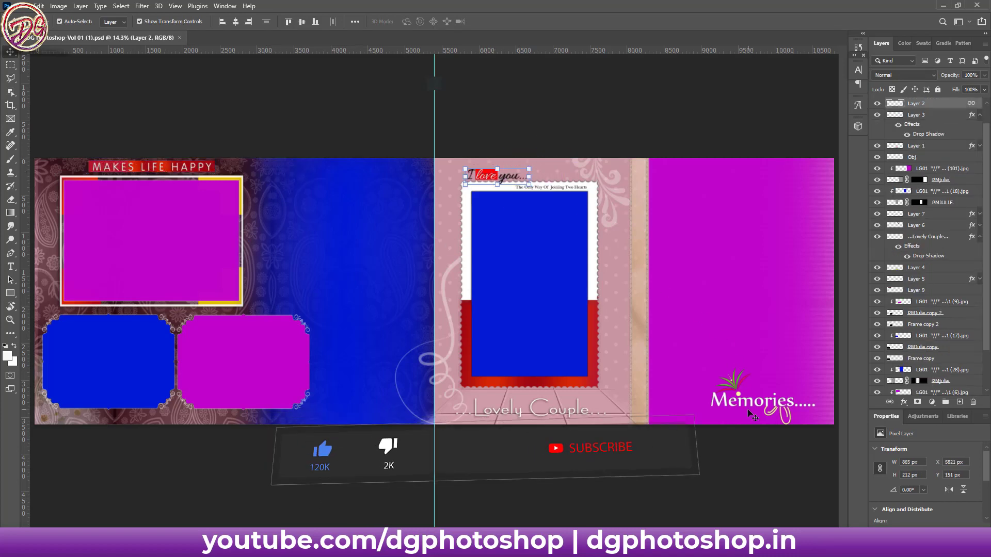
pyautogui.click(736, 381)
pyautogui.click(736, 381)
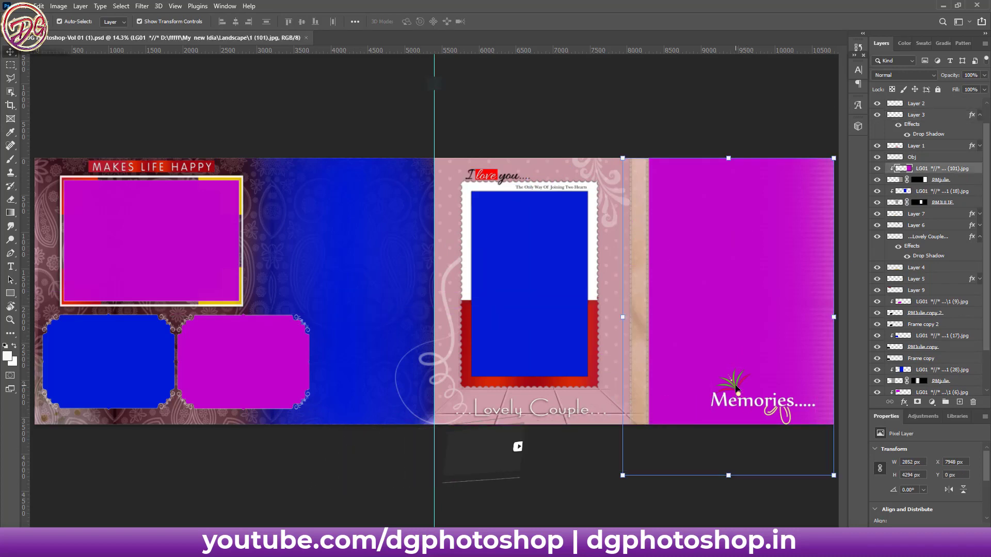
pyautogui.moveTo(736, 390)
pyautogui.mouseDown()
pyautogui.moveTo(731, 346)
pyautogui.moveTo(736, 389)
pyautogui.mouseUp()
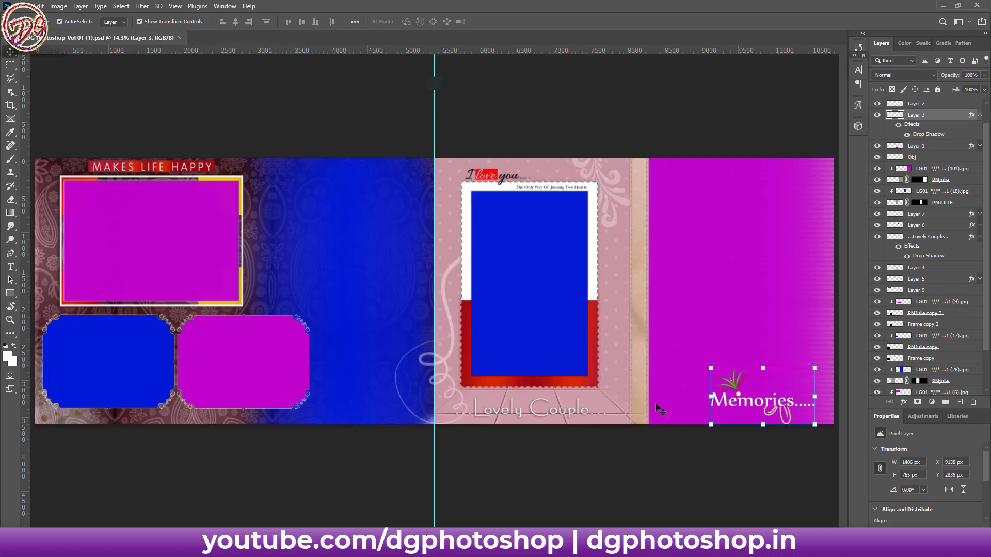
pyautogui.click(573, 412)
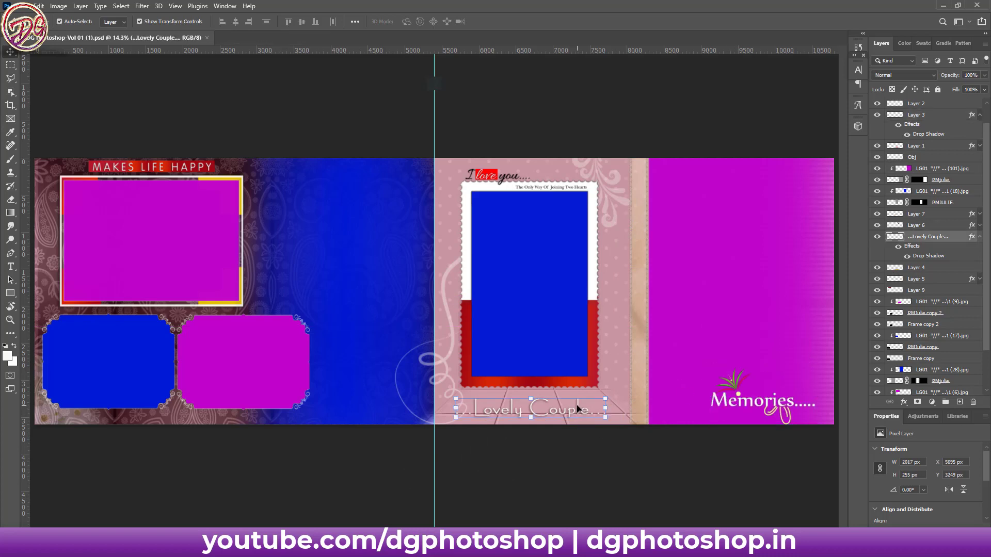
pyautogui.moveTo(579, 408); pyautogui.dragTo(602, 402)
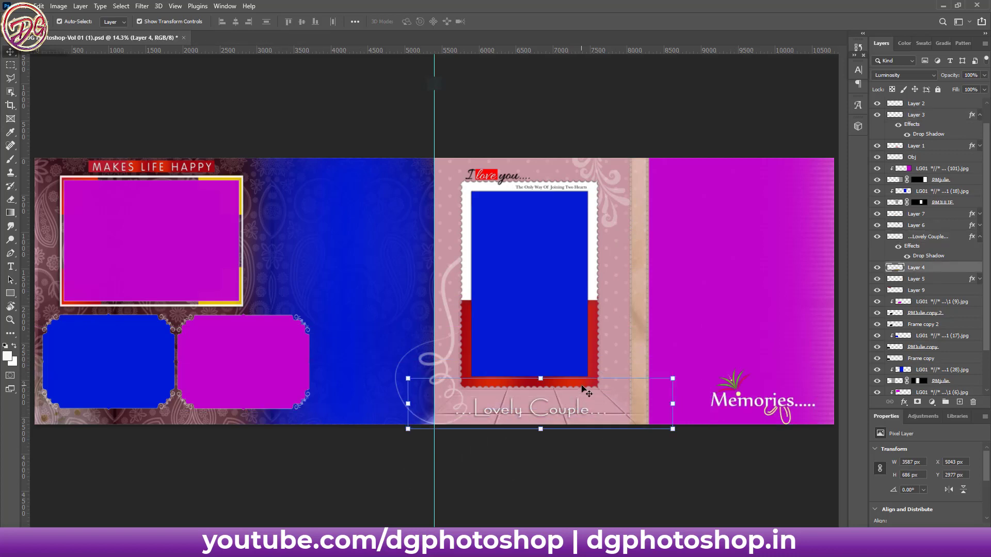
pyautogui.click(414, 351)
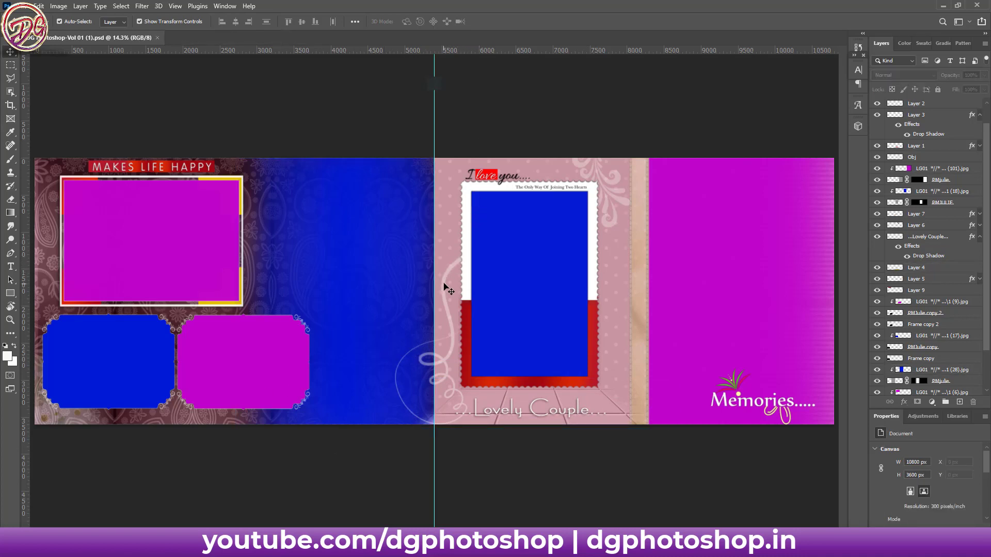
pyautogui.moveTo(442, 289)
pyautogui.mouseDown()
pyautogui.moveTo(440, 253)
pyautogui.moveTo(447, 288)
pyautogui.mouseUp()
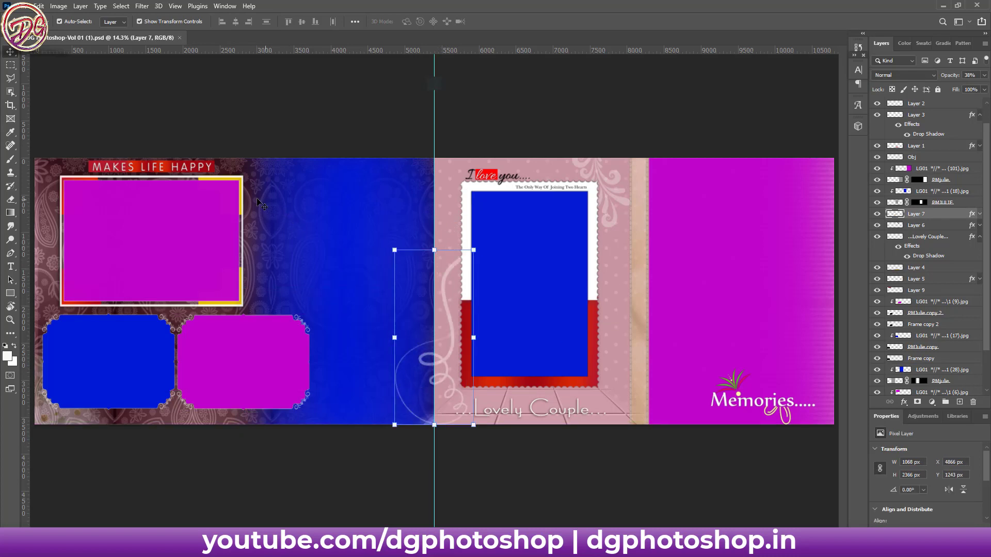
pyautogui.click(44, 219)
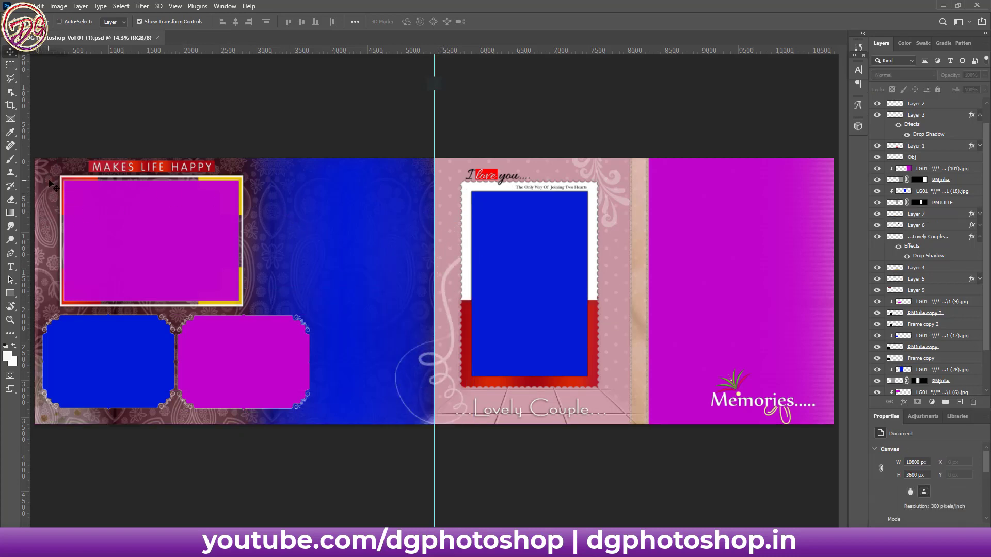
pyautogui.scroll(-3, 949, 378)
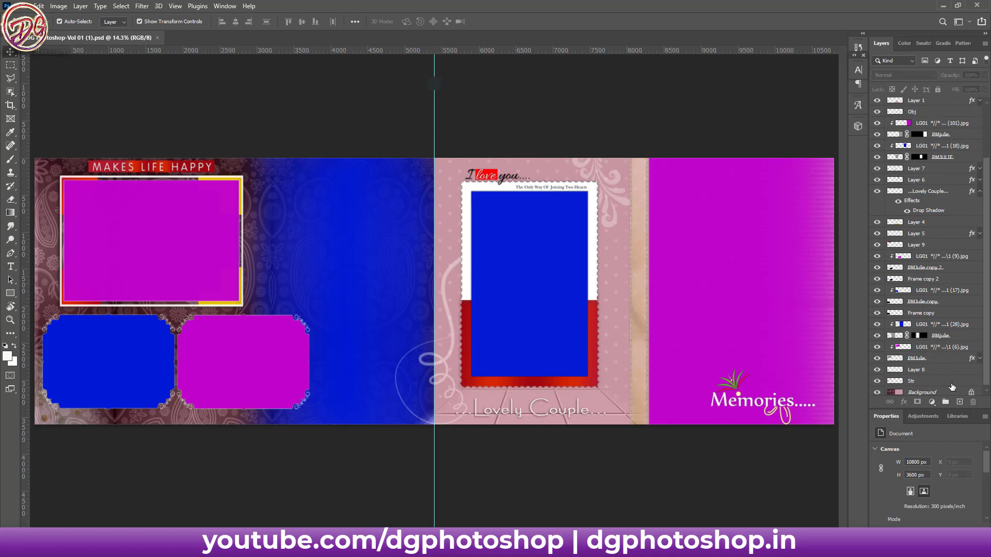
pyautogui.scroll(-1, 952, 384)
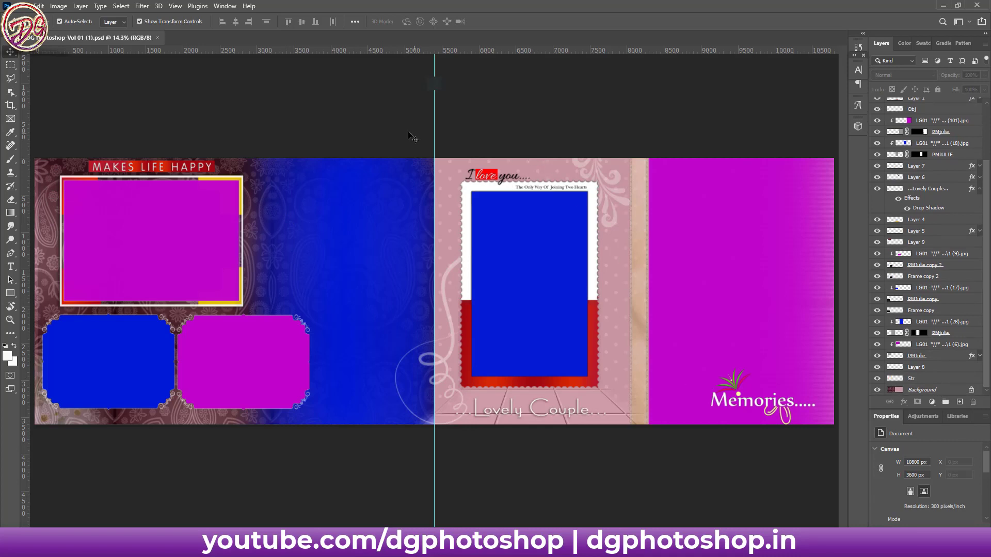
pyautogui.click(162, 248)
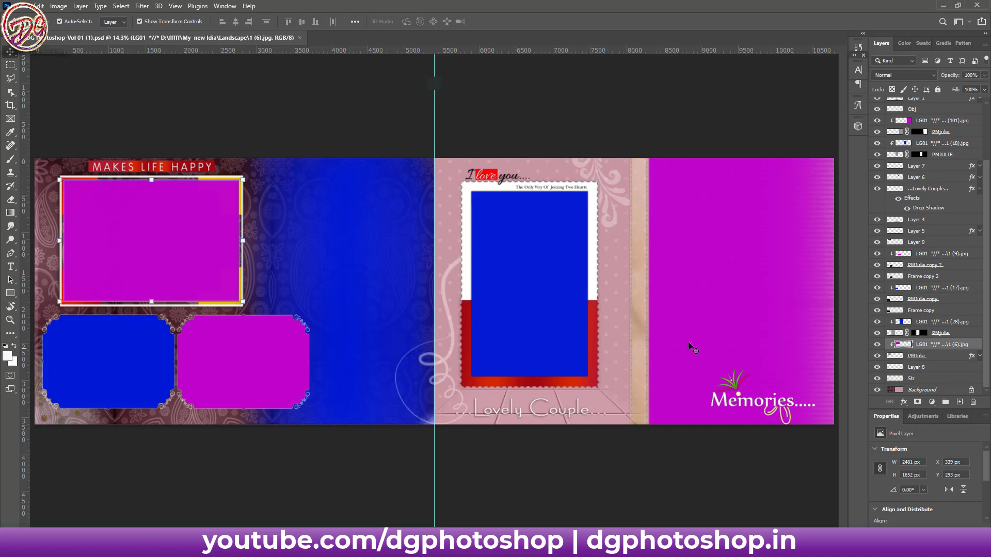
# Step: Delete the magenta LG01 (6).jpg placeholder from the top-left frame
pyautogui.click(146, 358)
pyautogui.click(137, 253)
pyautogui.press('Delete')
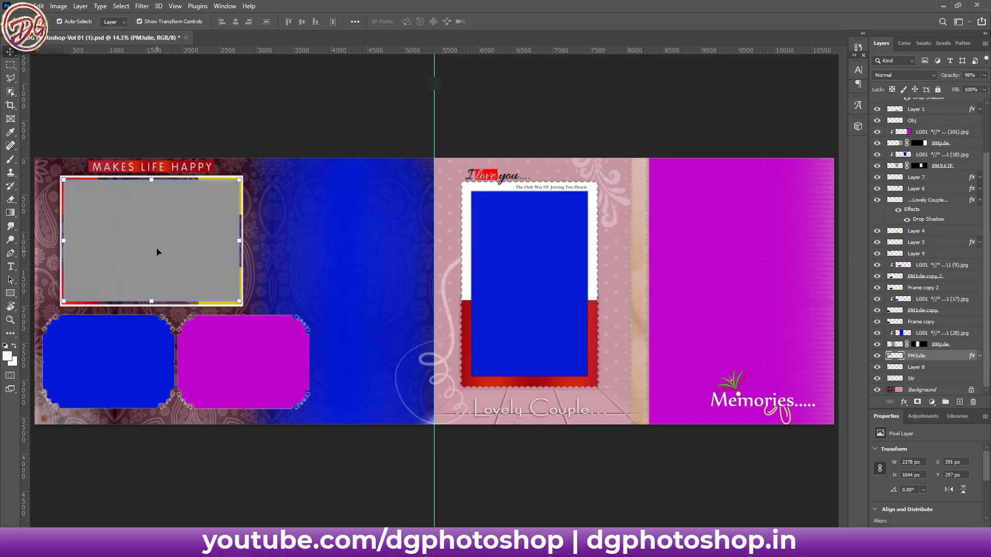
# Step: Place a bride photo from the PICX FOR ALBUM folder as a linked file
pyautogui.click(24, 7)
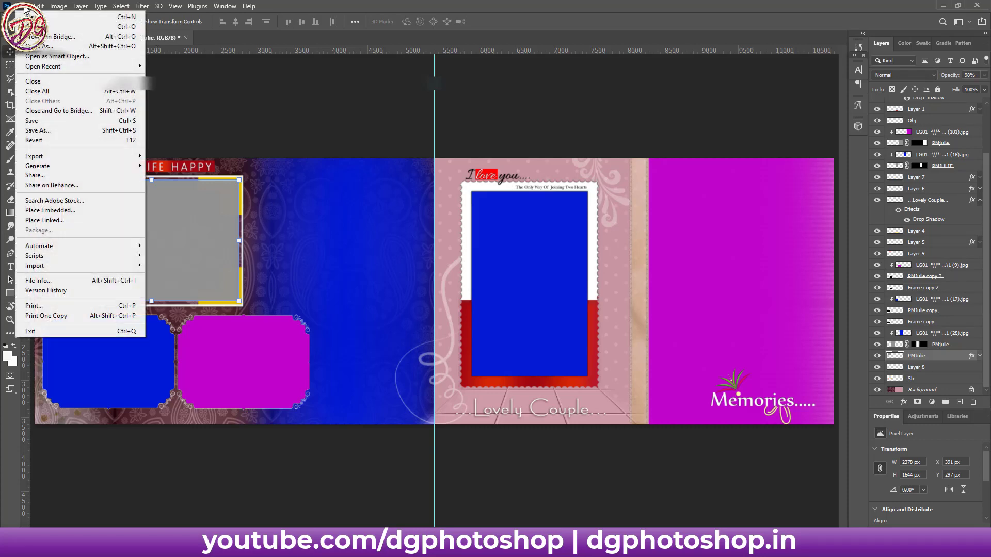
pyautogui.click(67, 219)
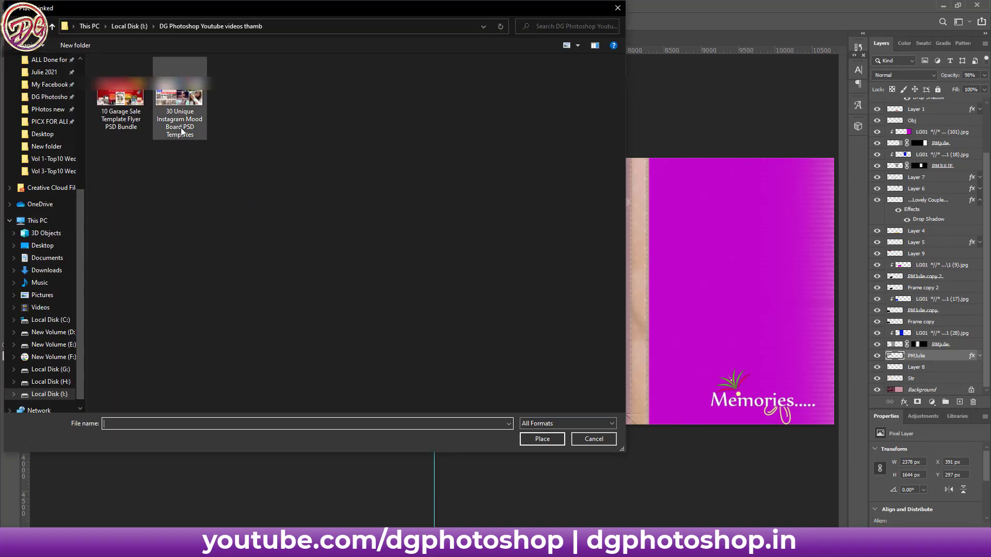
pyautogui.scroll(1, 47, 154)
pyautogui.click(46, 149)
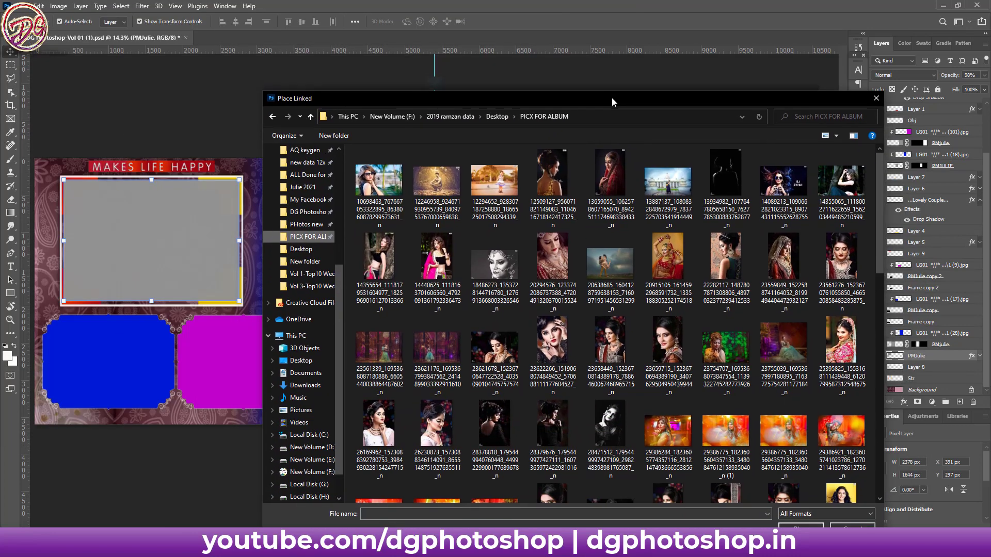
pyautogui.moveTo(353, 9); pyautogui.dragTo(606, 71)
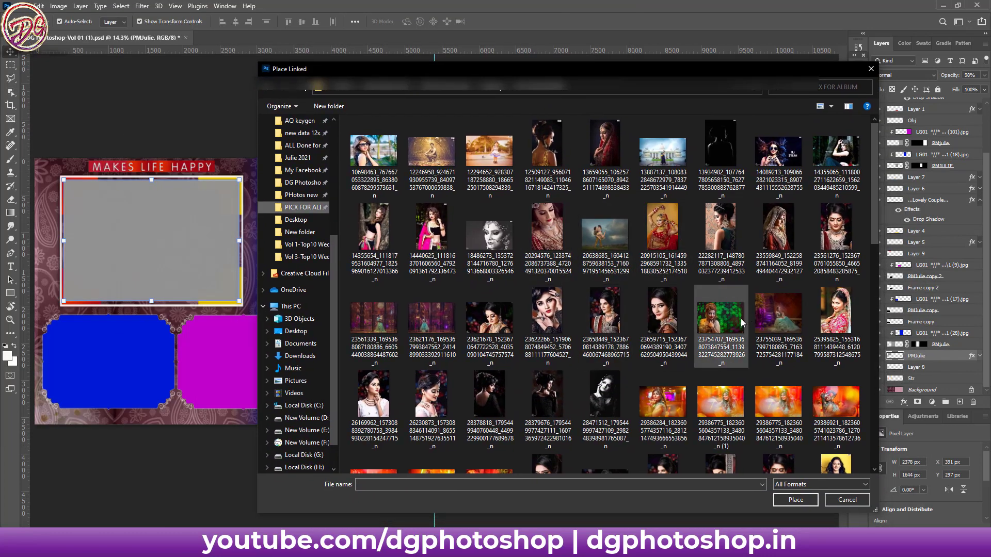
pyautogui.doubleClick(725, 324)
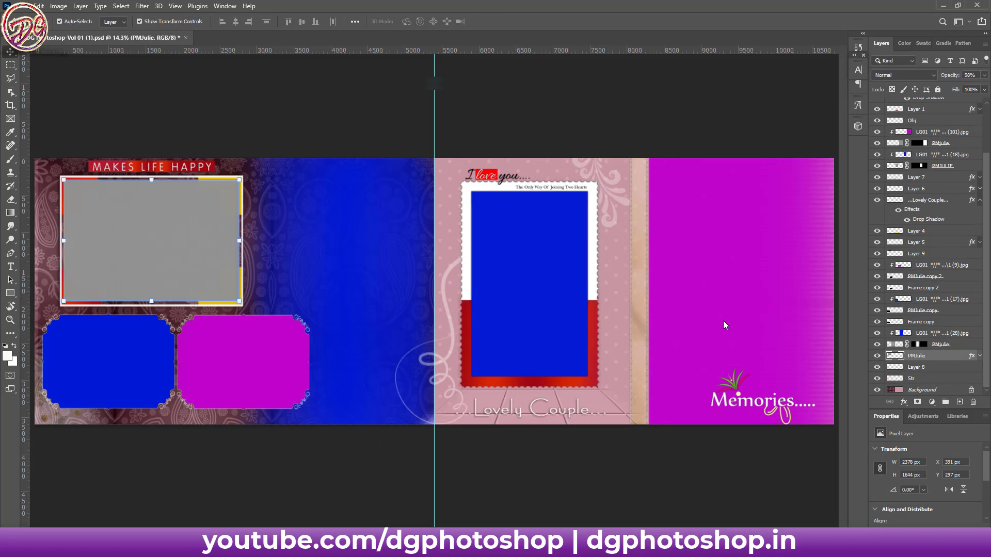
# Step: Move the placed bride photo over the top-left frame and clip it into the frame
pyautogui.moveTo(452, 225); pyautogui.dragTo(198, 194)
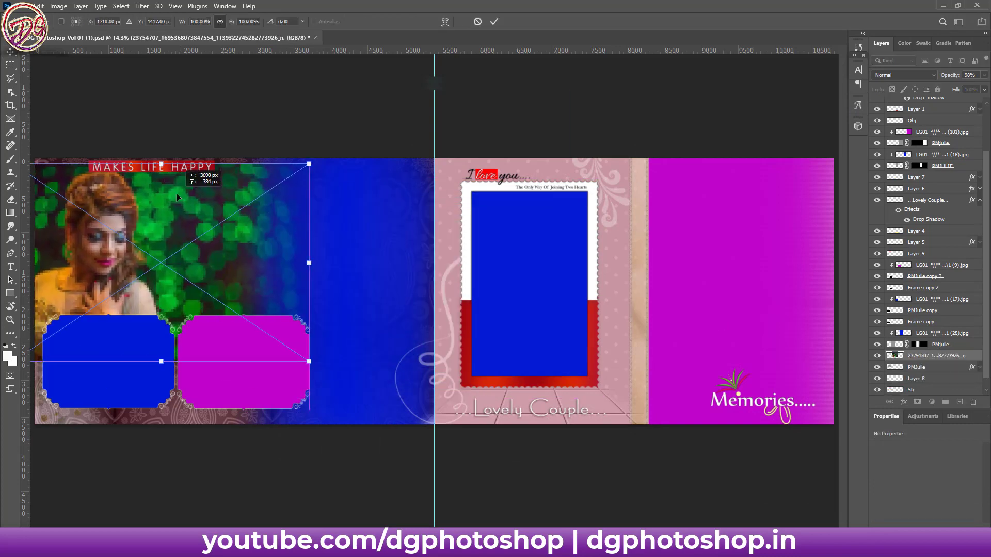
pyautogui.click(496, 22)
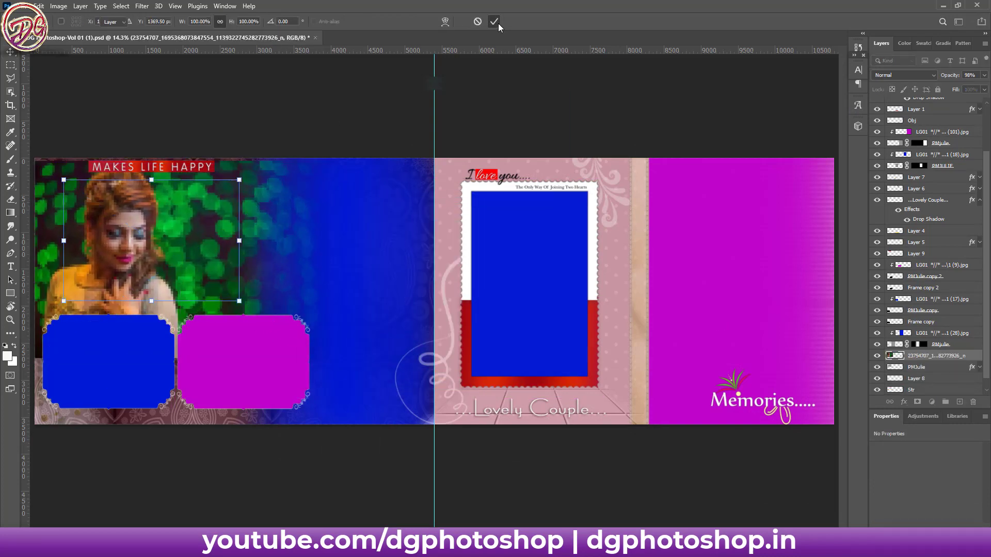
pyautogui.rightClick(918, 356)
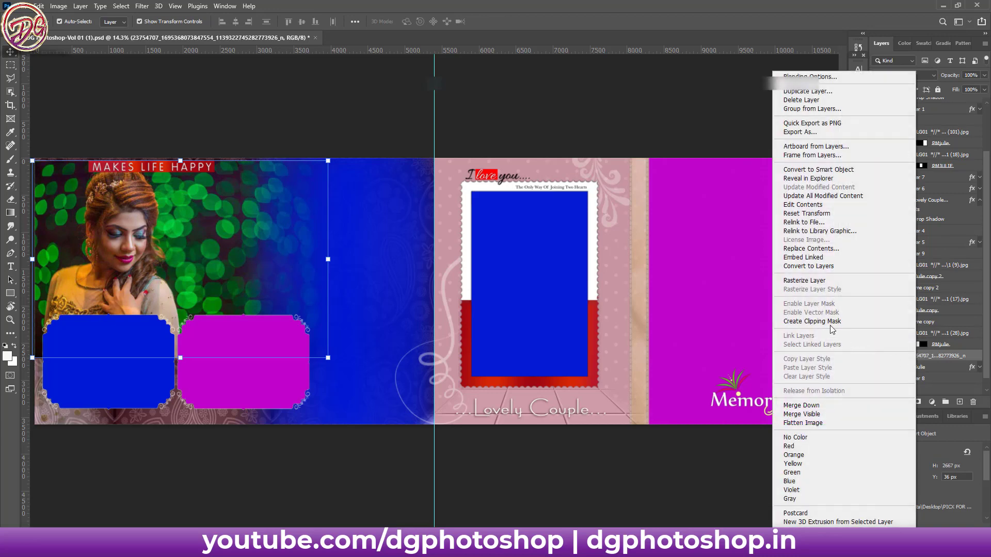
pyautogui.click(831, 325)
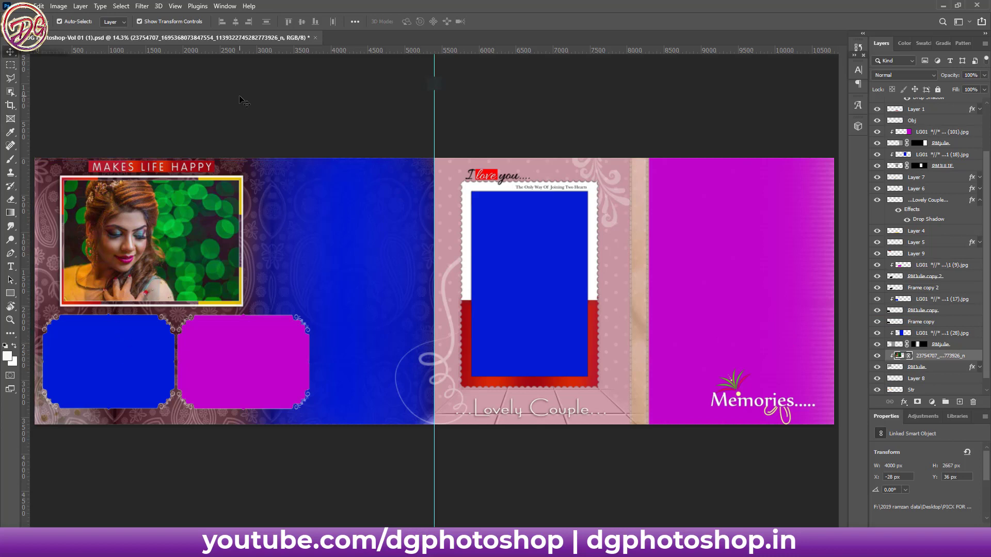
# Step: Scale and reposition the bride inside the top-left frame, then zoom out to the whole spread
pyautogui.moveTo(144, 268); pyautogui.dragTo(268, 212)
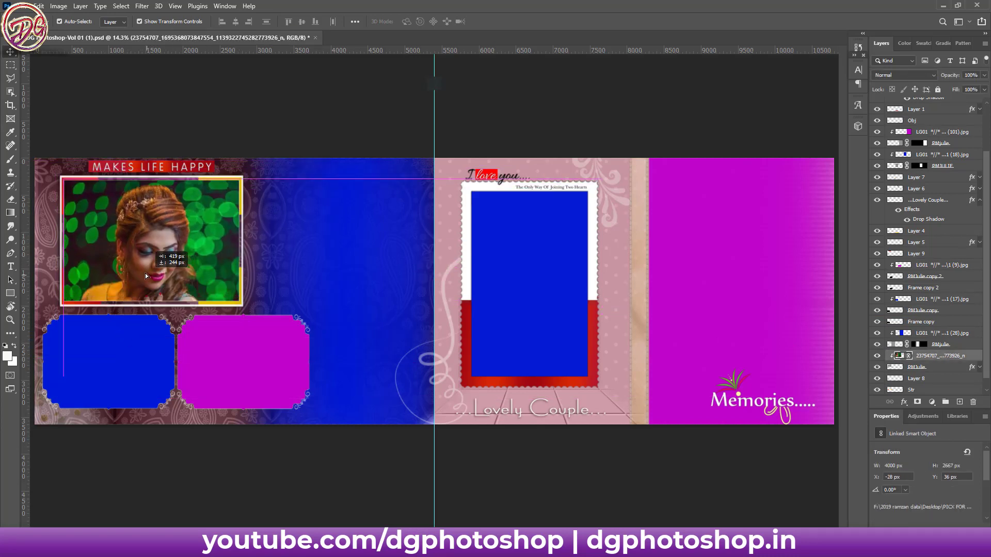
pyautogui.moveTo(153, 240); pyautogui.dragTo(155, 241)
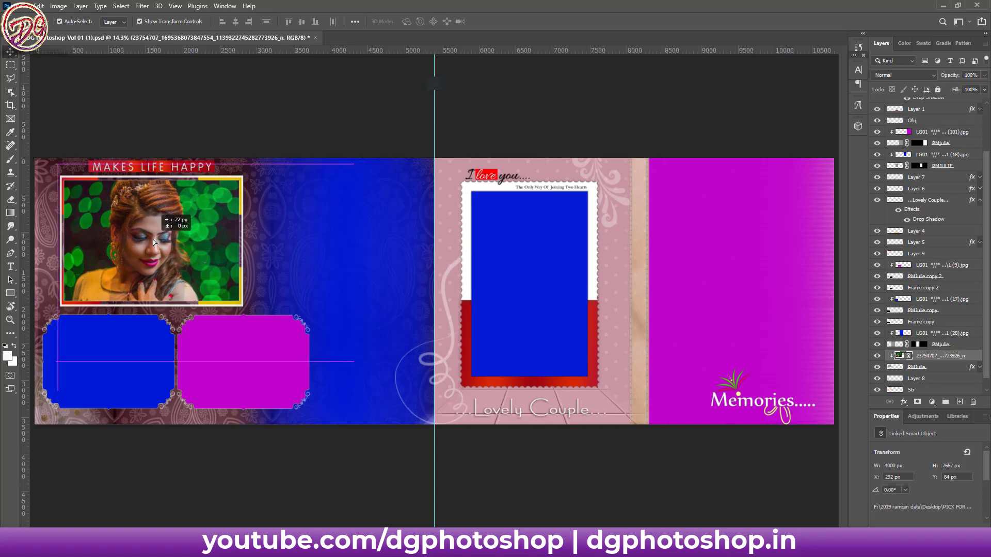
pyautogui.moveTo(354, 163); pyautogui.dragTo(323, 174)
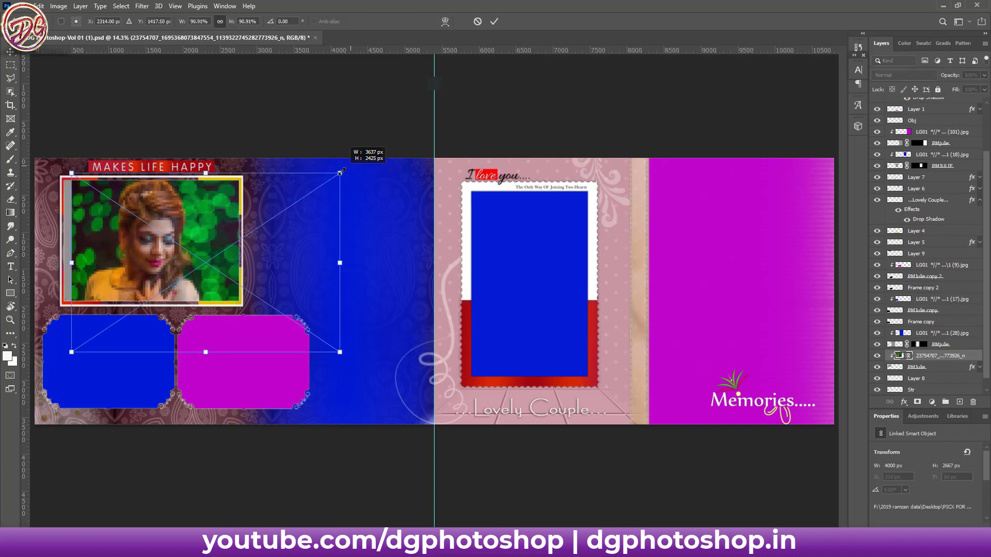
pyautogui.click(494, 21)
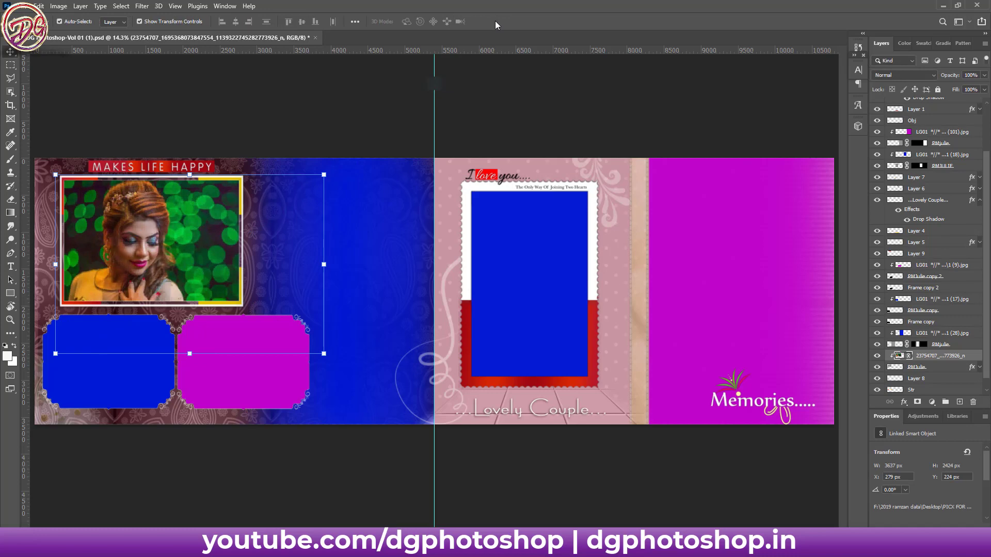
pyautogui.click(322, 176)
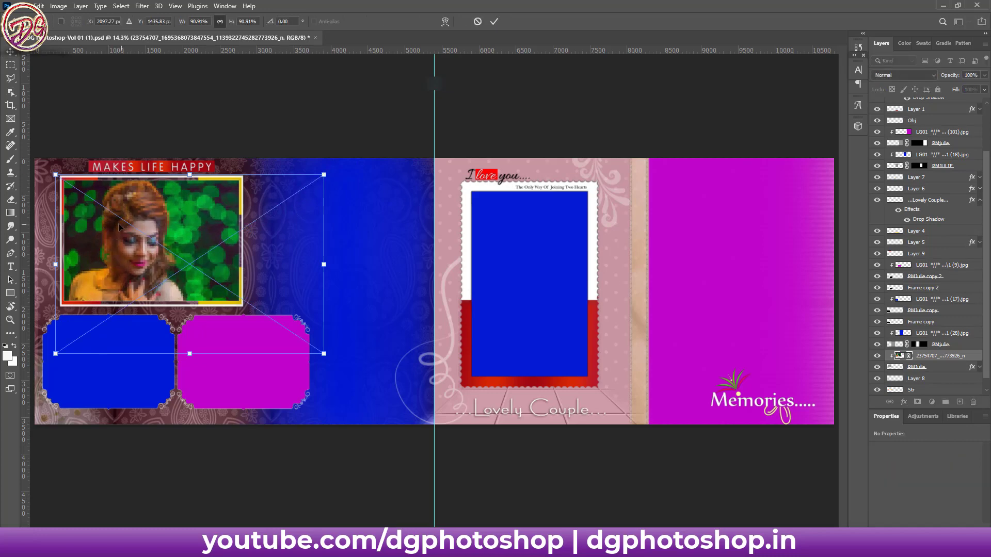
pyautogui.scroll(3, 135, 211)
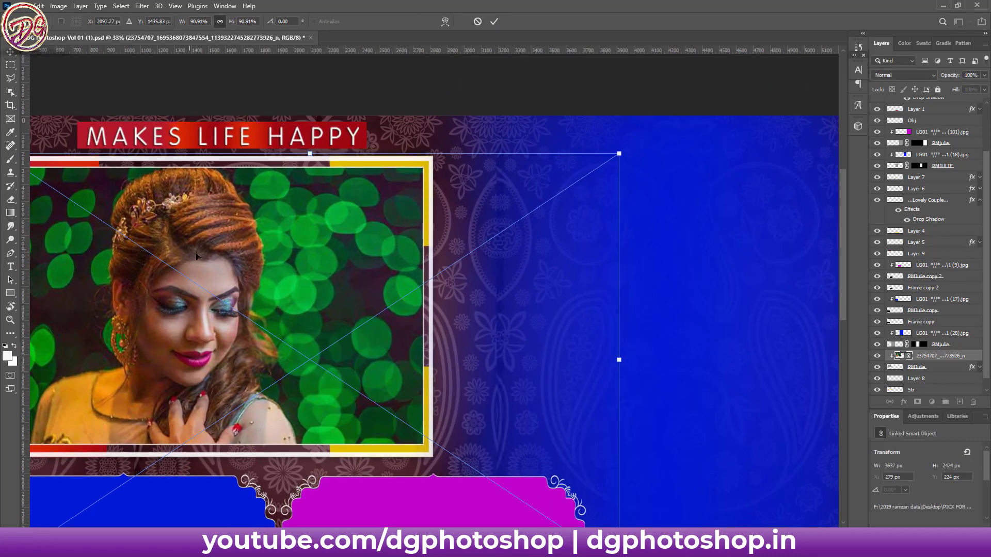
pyautogui.click(491, 22)
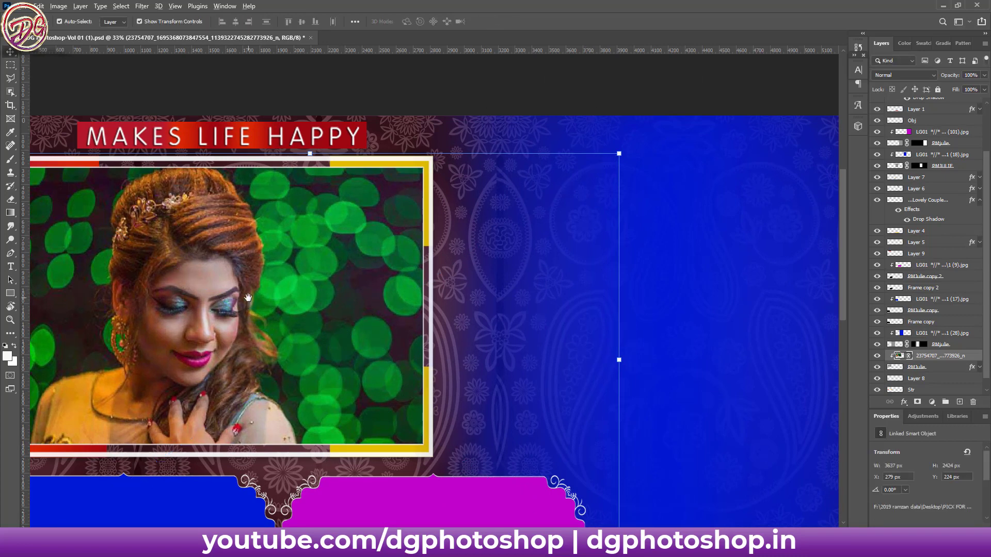
pyautogui.scroll(-2, 248, 297)
pyautogui.scroll(-1, 248, 298)
pyautogui.click(352, 190)
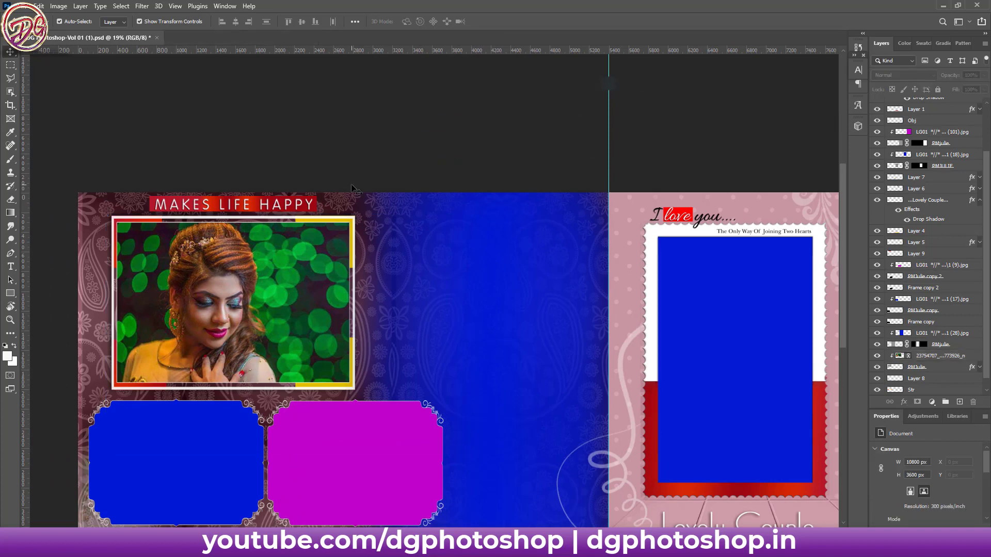
pyautogui.scroll(-2, 344, 250)
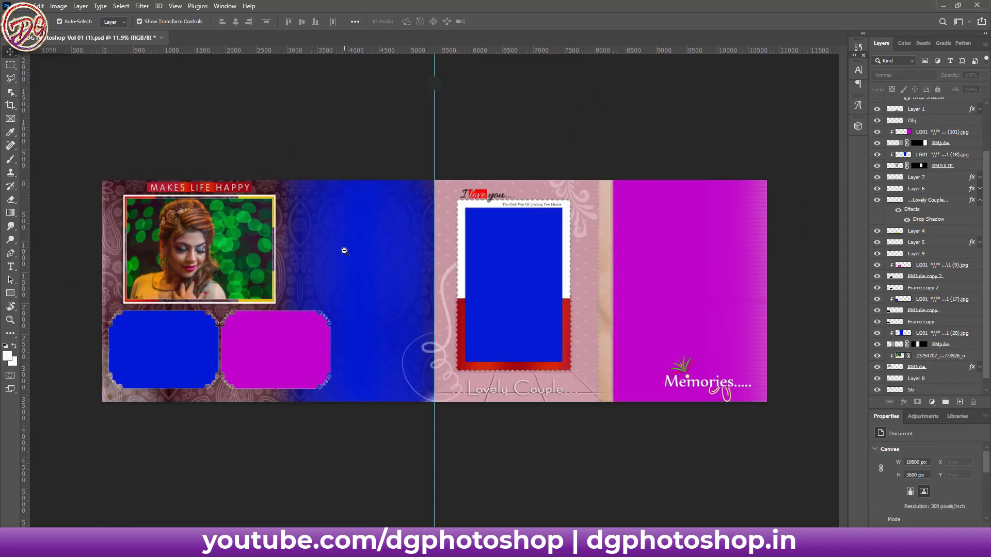
# Step: Delete the blue lower-left placeholder and place the jewelled bride photo as a linked file
pyautogui.click(210, 346)
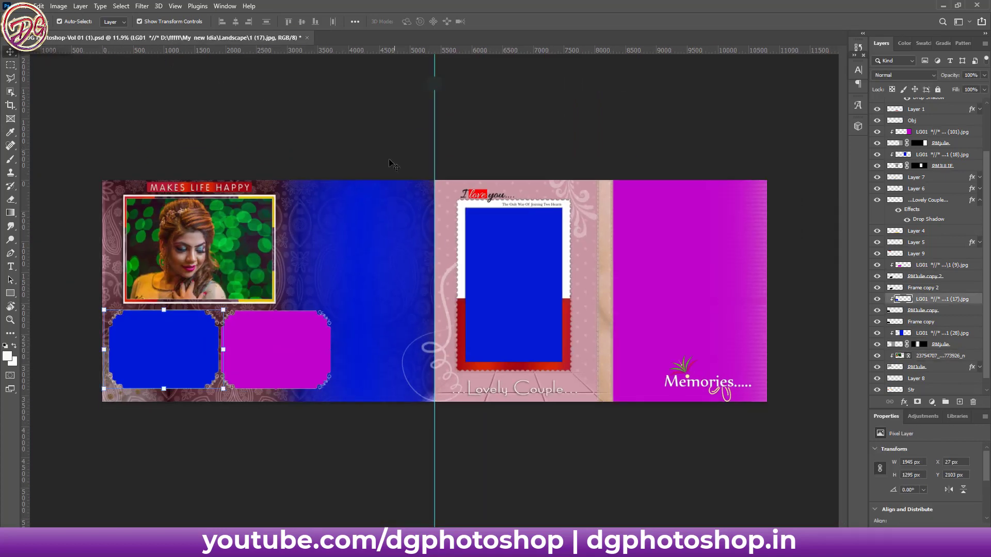
pyautogui.press('Delete')
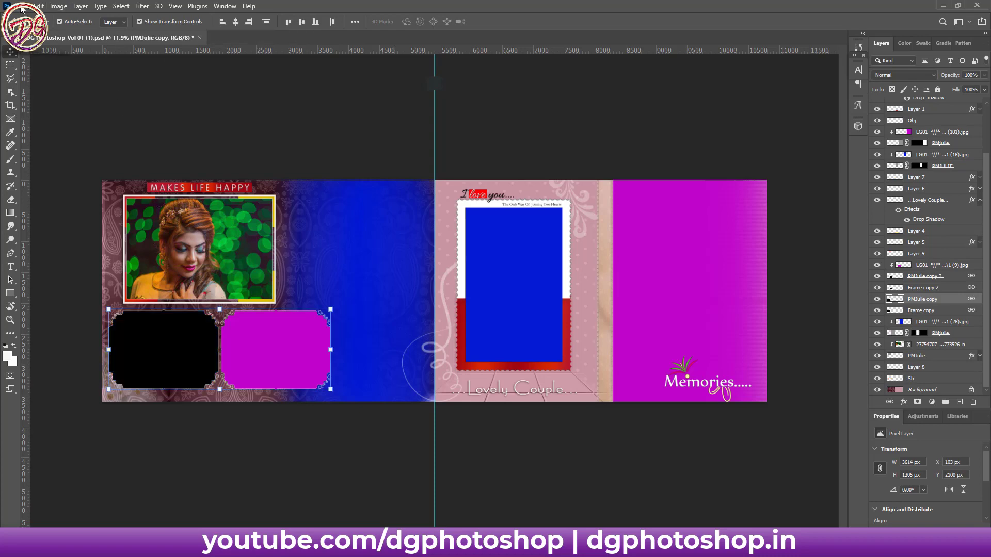
pyautogui.click(21, 8)
pyautogui.click(59, 221)
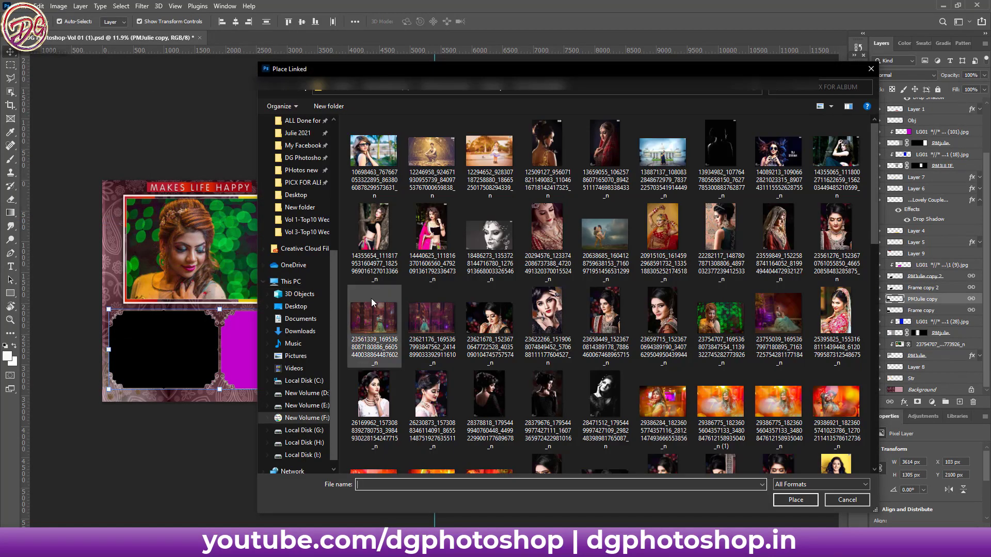
pyautogui.click(495, 324)
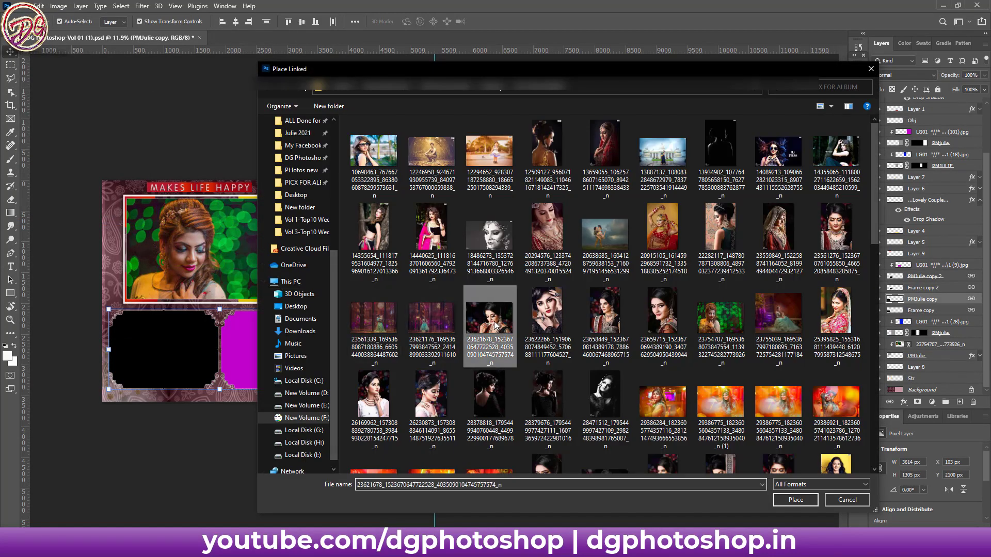
pyautogui.doubleClick(494, 324)
# Step: Scale the jewelled bride photo to about 69%, clip it into the lower-left frame and position it
pyautogui.moveTo(381, 237)
pyautogui.mouseDown()
pyautogui.moveTo(221, 317)
pyautogui.moveTo(151, 321)
pyautogui.mouseUp()
pyautogui.moveTo(299, 284); pyautogui.dragTo(269, 308)
pyautogui.moveTo(216, 333); pyautogui.dragTo(203, 332)
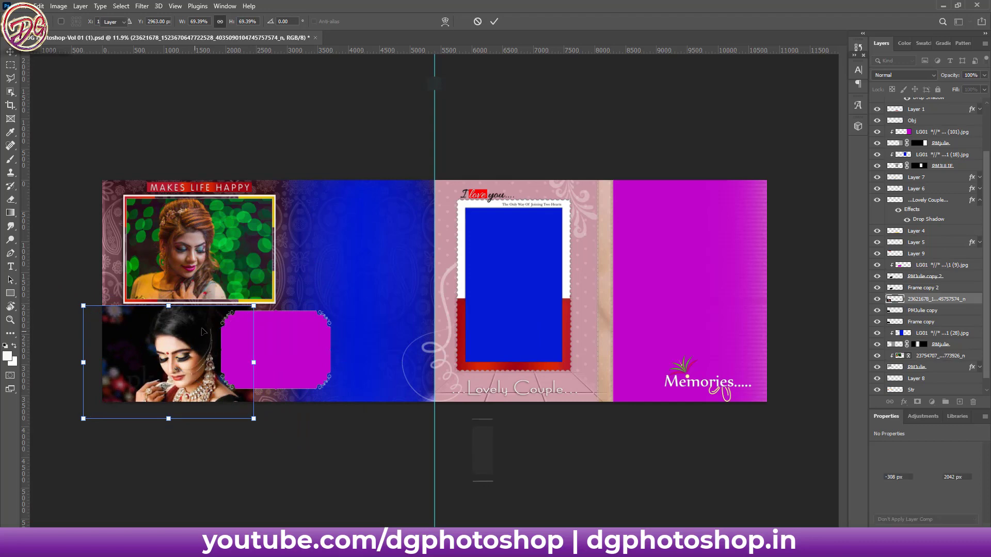
pyautogui.press('Return')
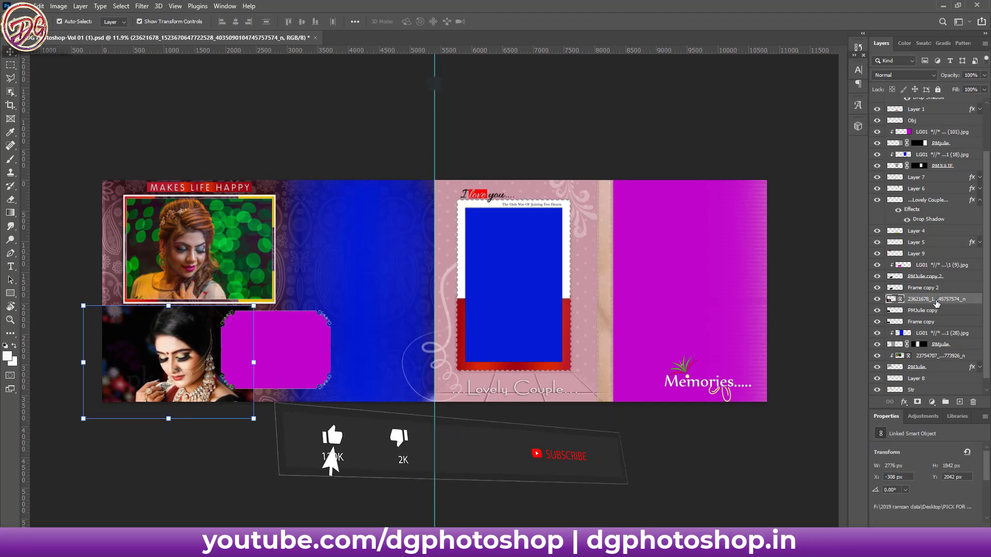
pyautogui.rightClick(937, 303)
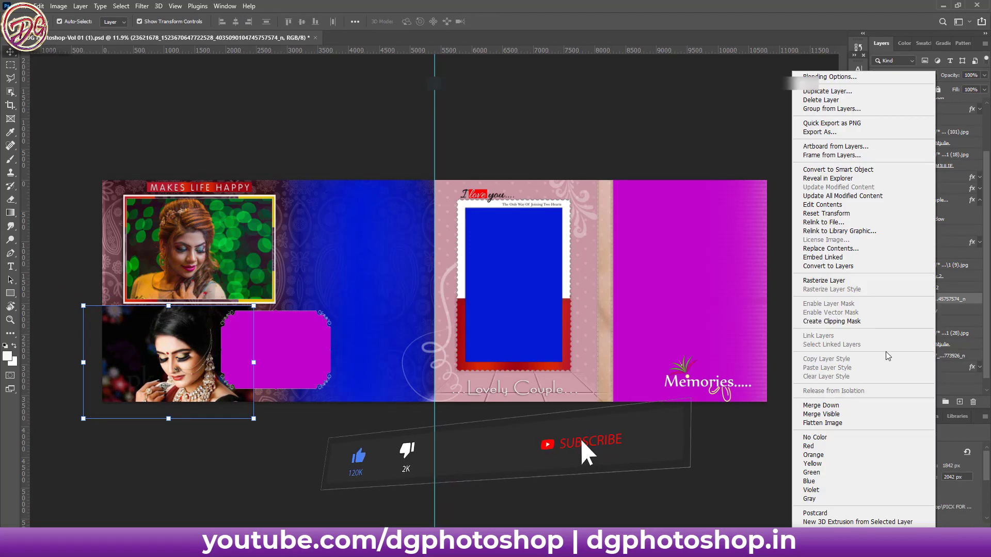
pyautogui.click(831, 321)
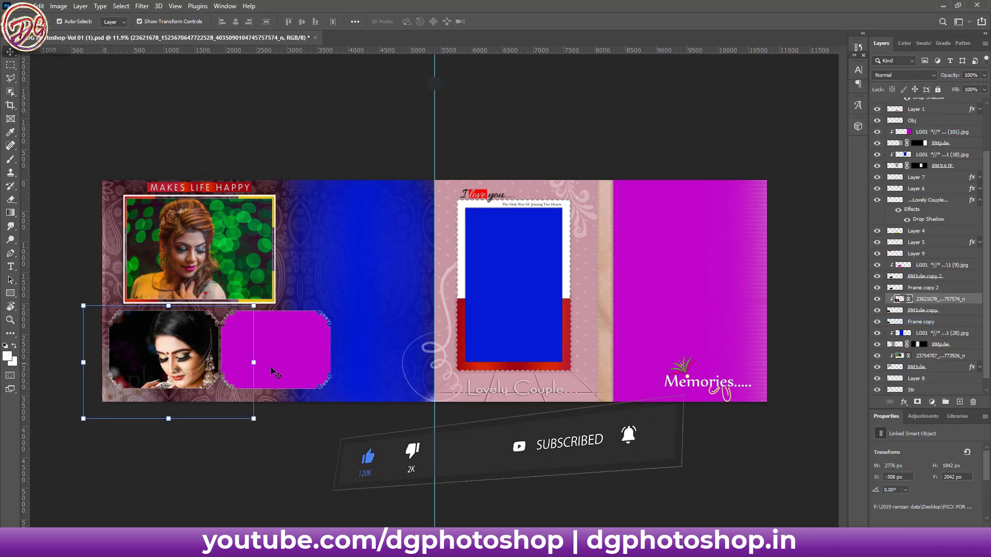
pyautogui.moveTo(190, 345); pyautogui.dragTo(178, 339)
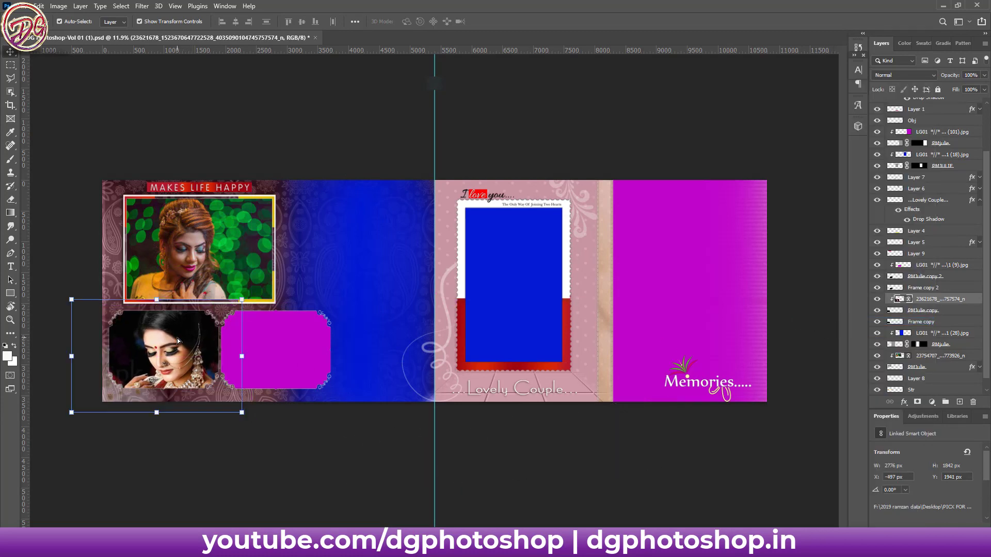
pyautogui.click(286, 341)
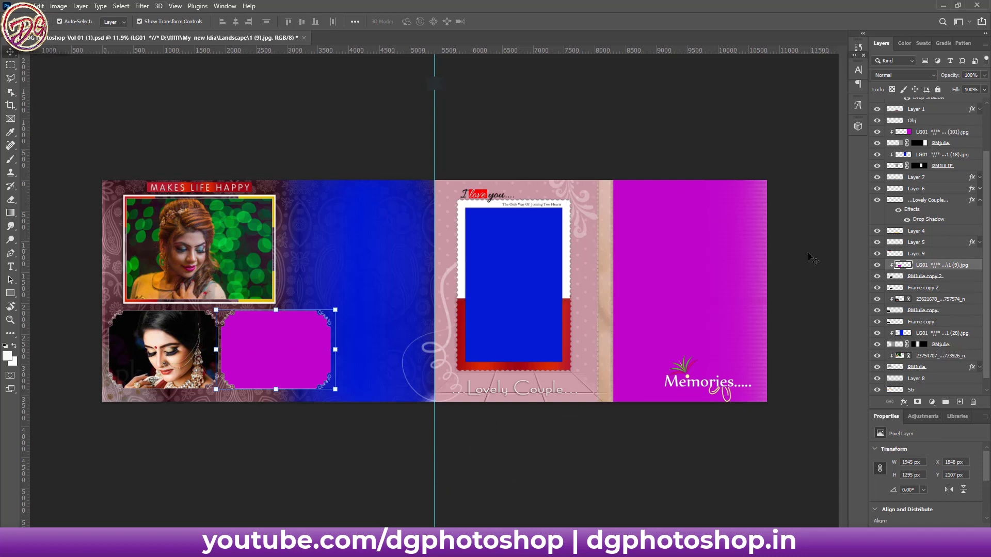
# Step: Delete the magenta placeholder and place the colourful-lights bride photo as a linked file
pyautogui.press('Delete')
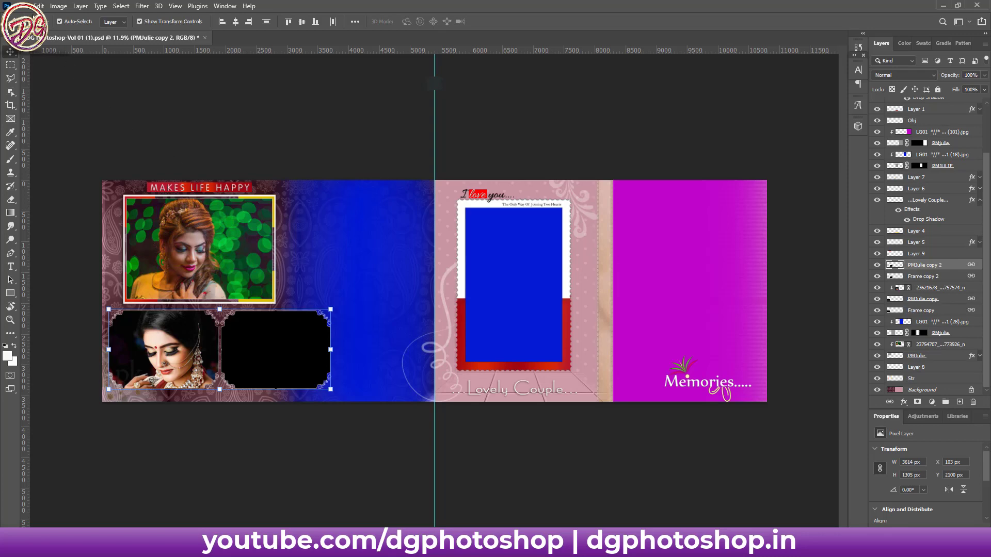
pyautogui.click(26, 6)
pyautogui.click(62, 218)
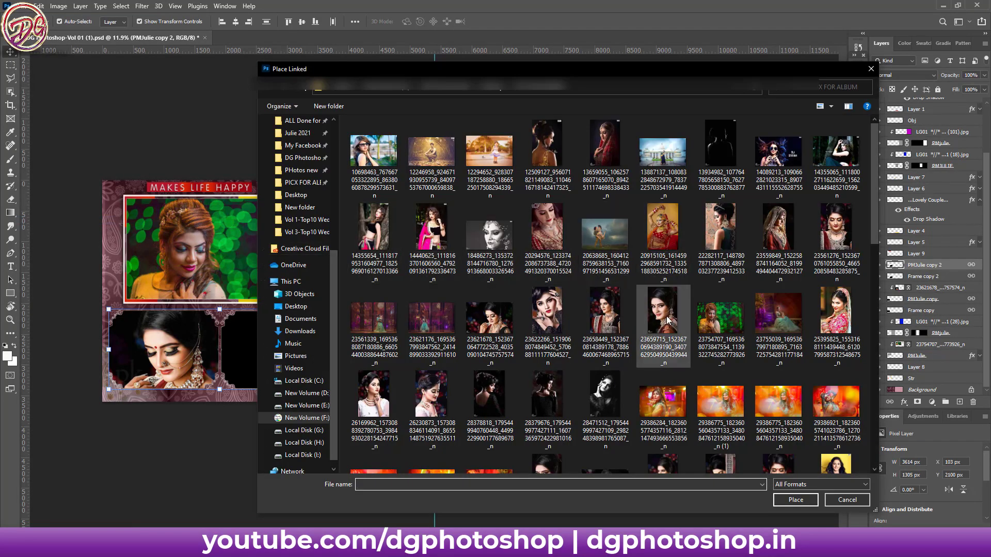
pyautogui.doubleClick(663, 403)
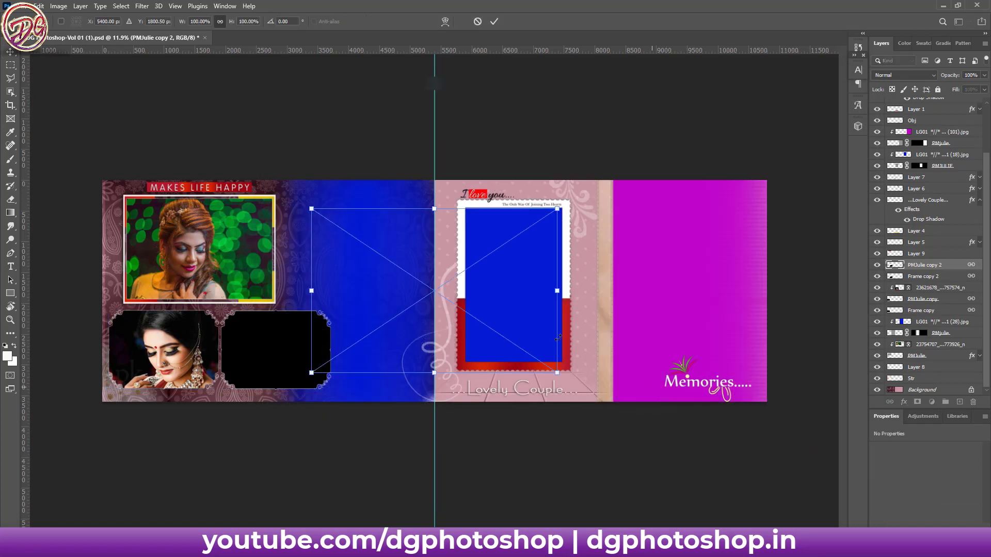
# Step: Scale the photo to about 76%, clip it into the second lower frame and position it
pyautogui.moveTo(404, 251); pyautogui.dragTo(268, 317)
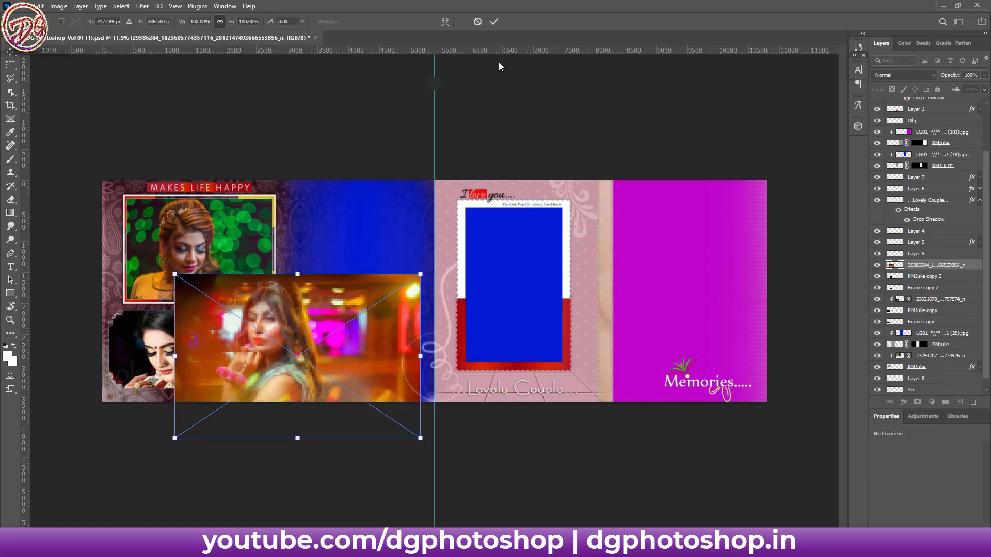
pyautogui.click(495, 21)
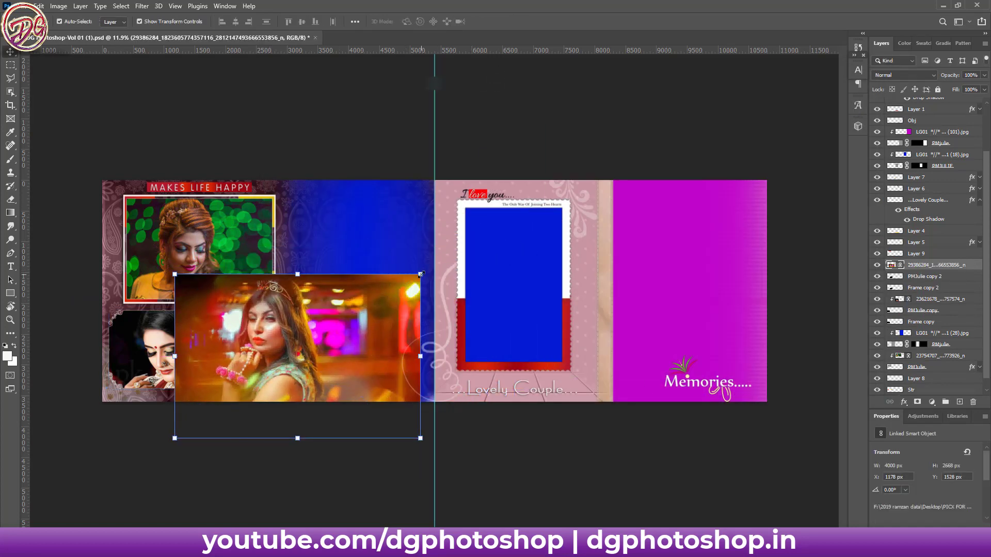
pyautogui.moveTo(420, 274); pyautogui.dragTo(391, 294)
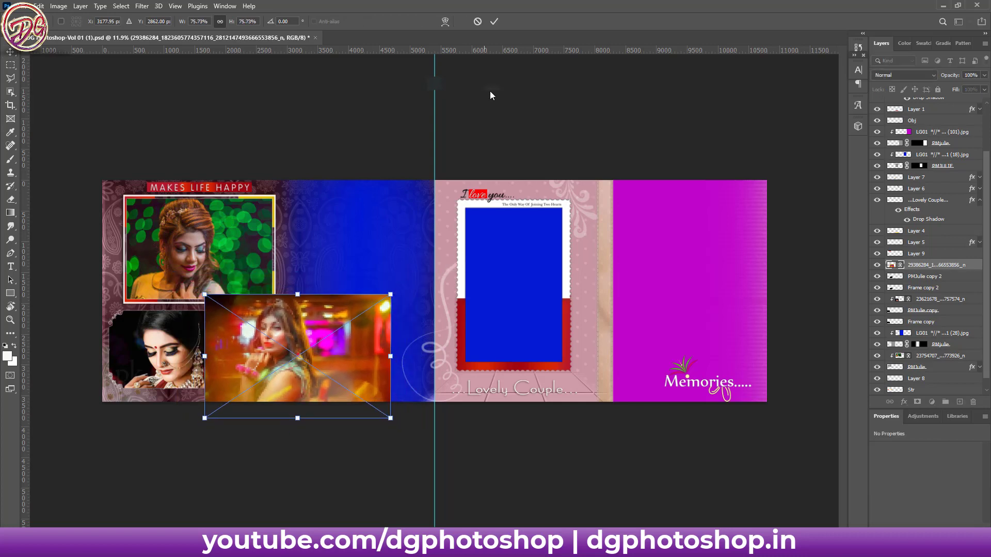
pyautogui.click(494, 22)
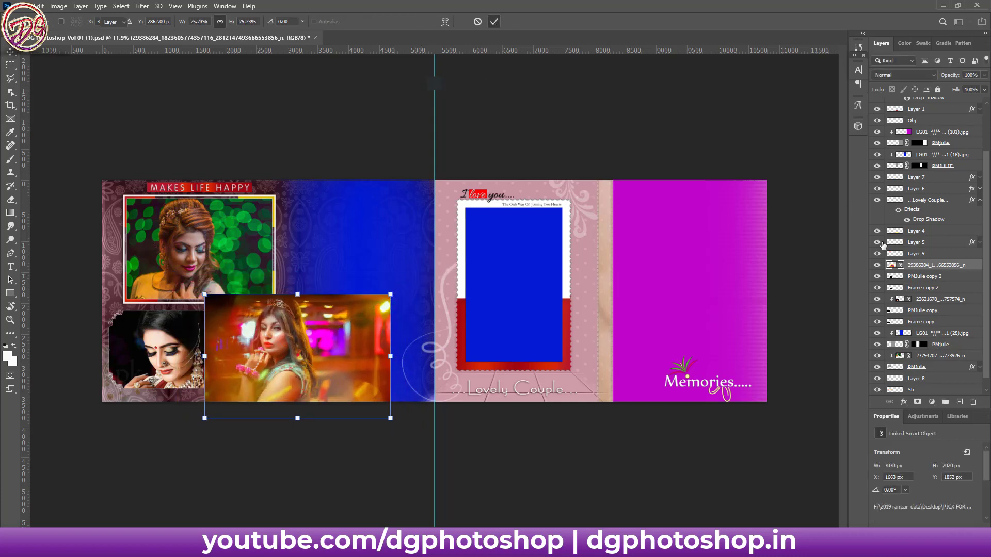
pyautogui.keyDown('alt'); pyautogui.click(935, 270); pyautogui.keyUp('alt')
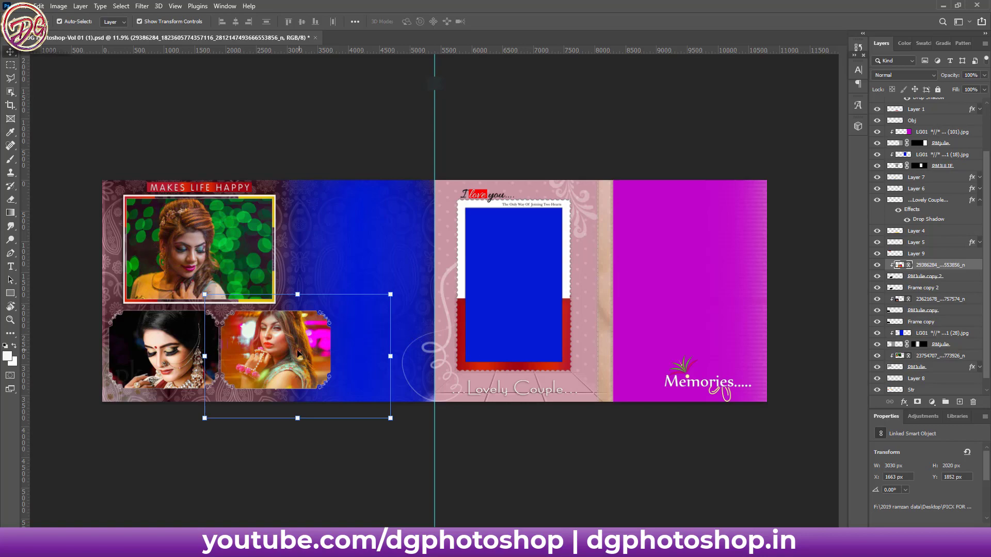
pyautogui.moveTo(277, 358); pyautogui.dragTo(281, 373)
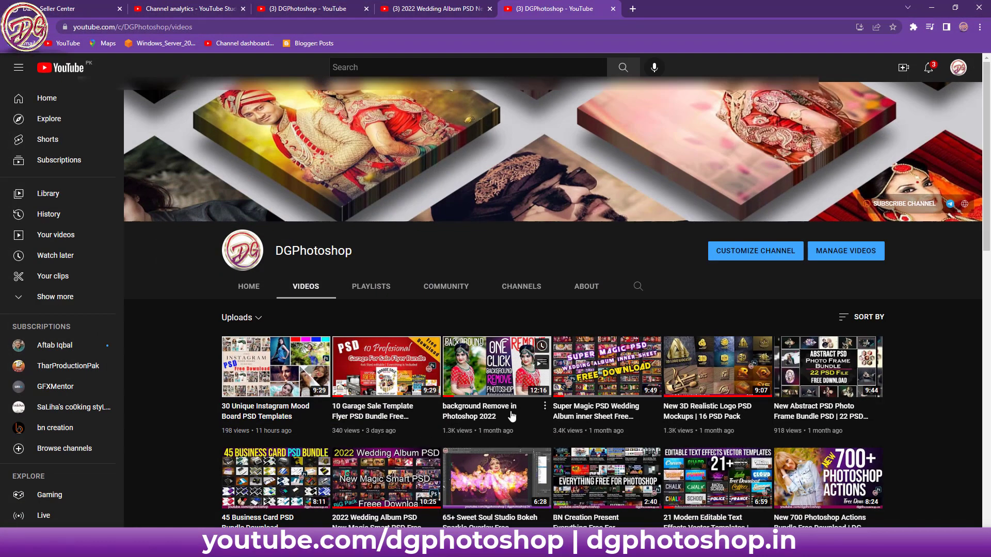
# Step: Scroll the DGPhotoshop uploads back to the top and minimize Chrome to return to Photoshop
pyautogui.scroll(-2, 576, 395)
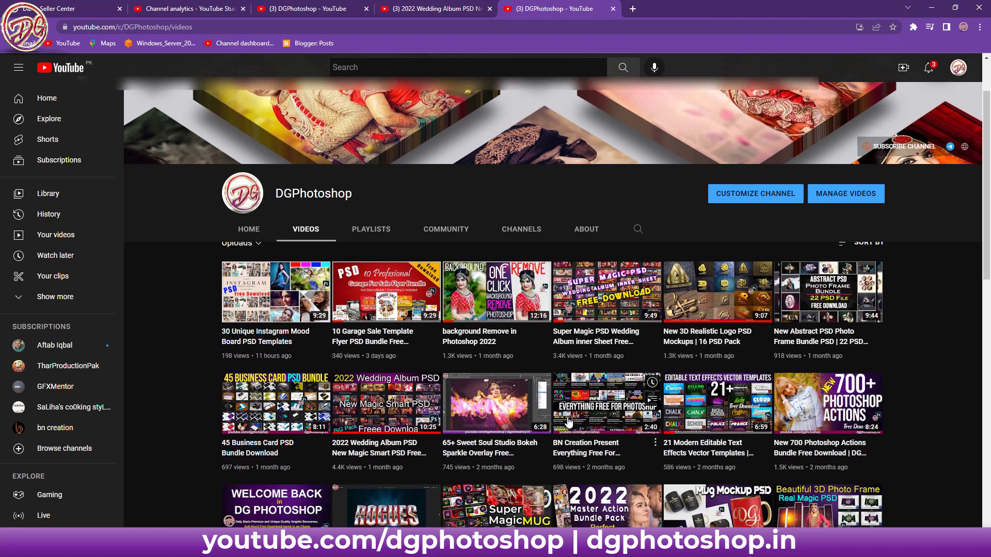
pyautogui.scroll(-2, 575, 394)
pyautogui.moveTo(386, 271)
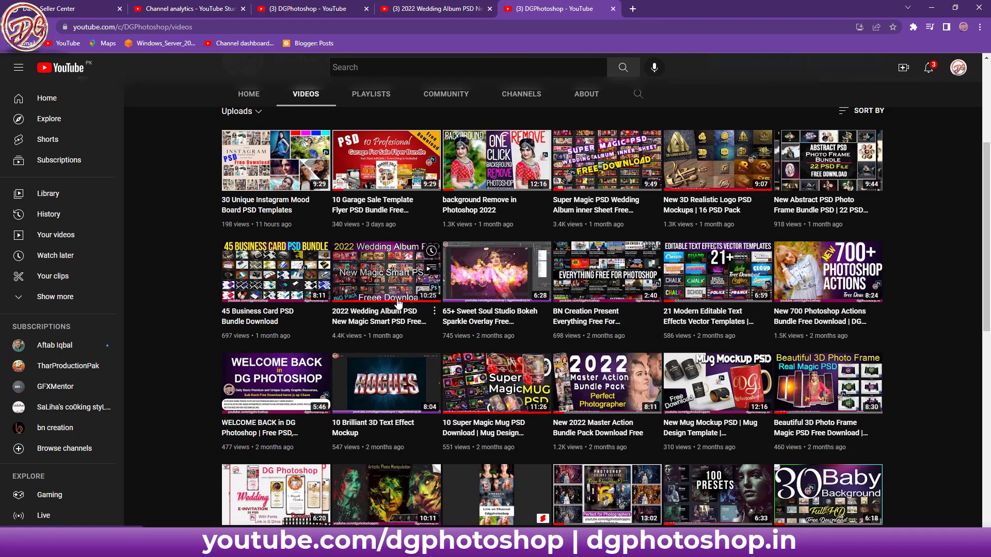
pyautogui.scroll(-4, 821, 423)
pyautogui.scroll(-2, 821, 423)
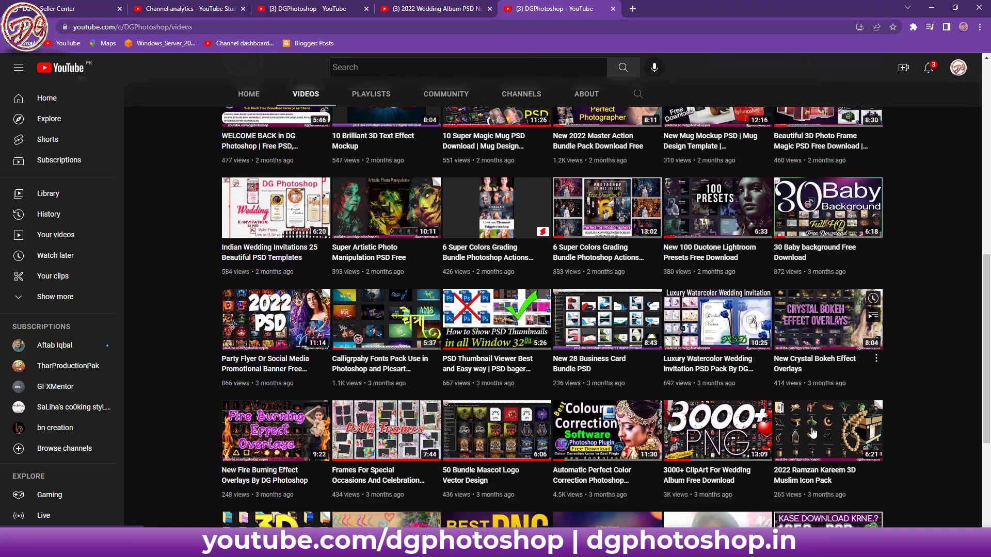
pyautogui.scroll(-3, 821, 423)
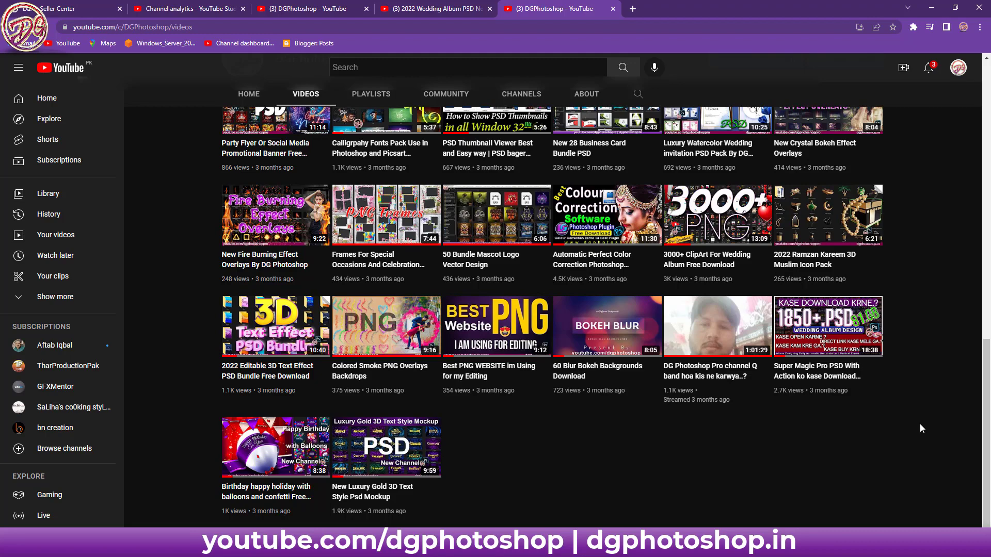
pyautogui.scroll(3, 910, 415)
pyautogui.scroll(2, 910, 415)
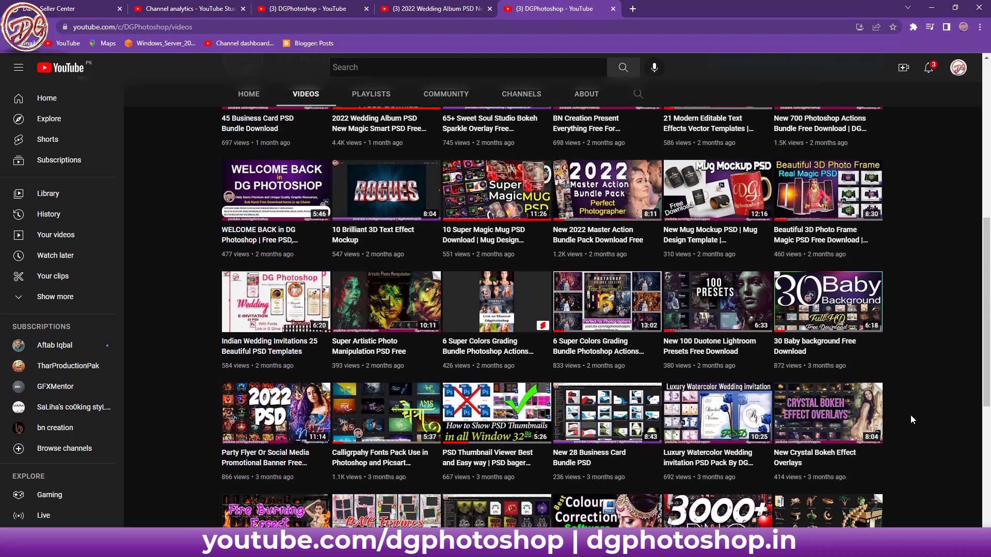
pyautogui.scroll(1, 910, 415)
pyautogui.scroll(4, 911, 418)
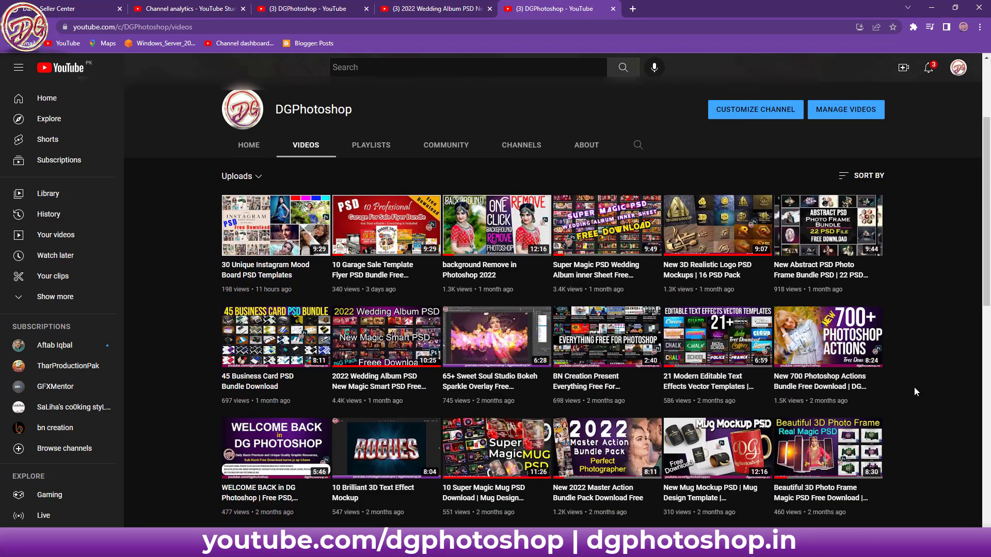
pyautogui.click(931, 8)
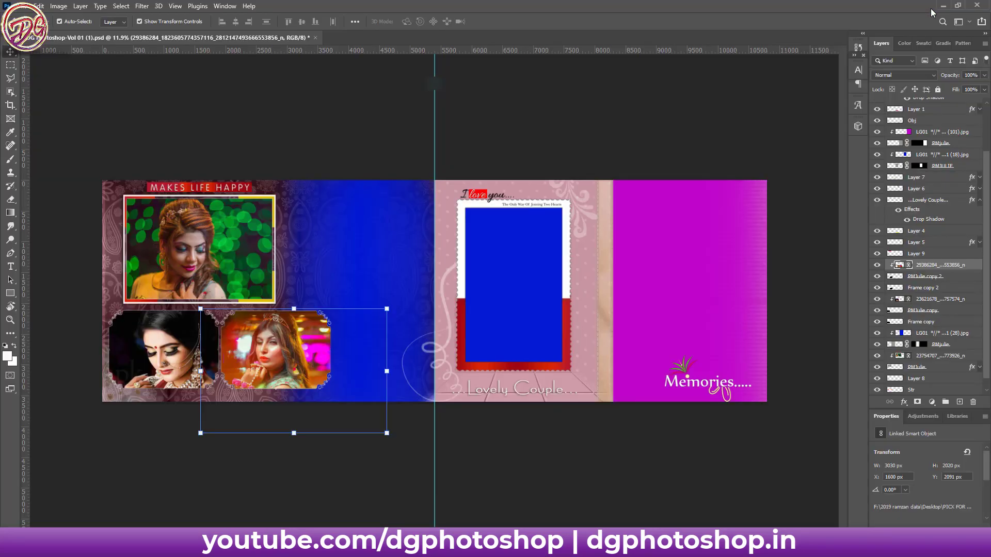
# Step: Delete the blue left-centre placeholder and place the close-up bride photo as a linked file
pyautogui.click(404, 238)
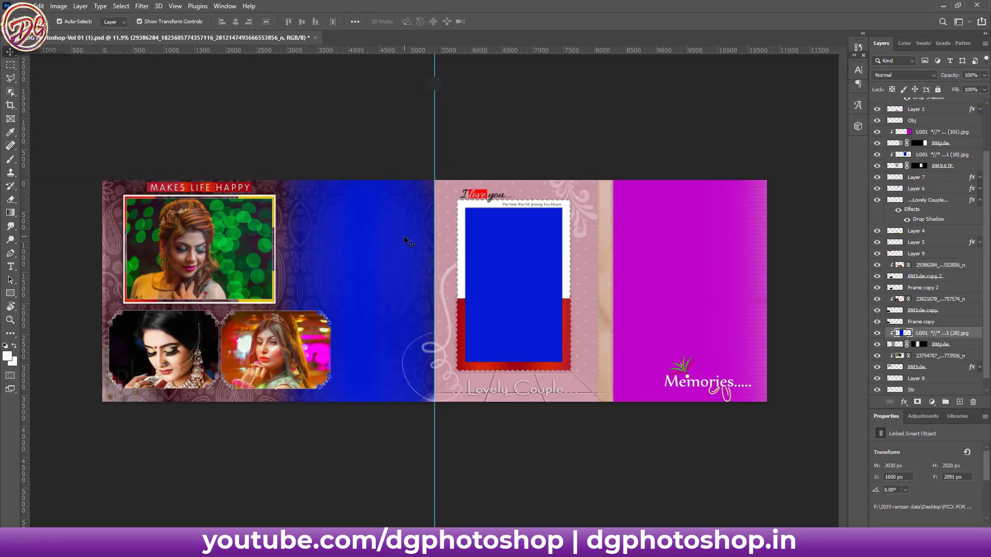
pyautogui.click(401, 150)
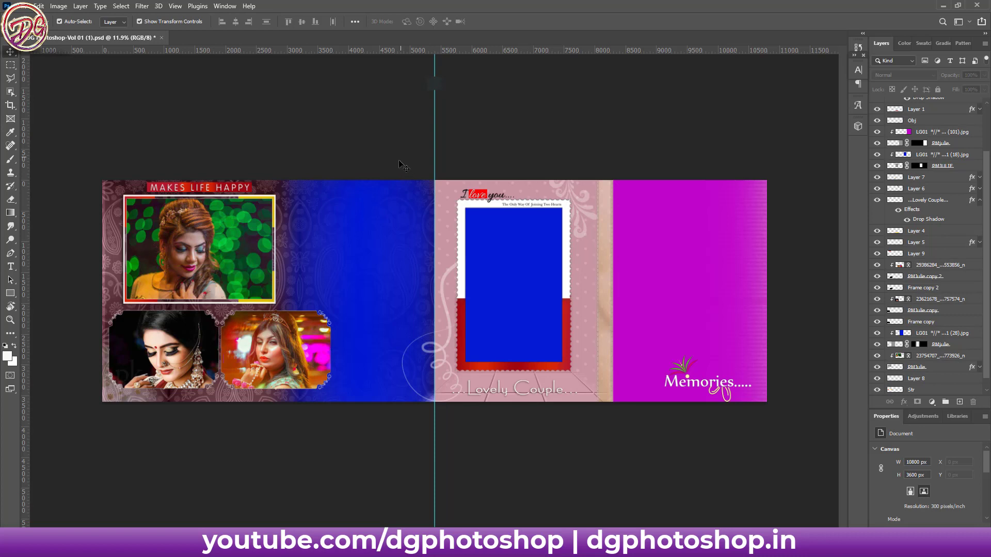
pyautogui.click(384, 269)
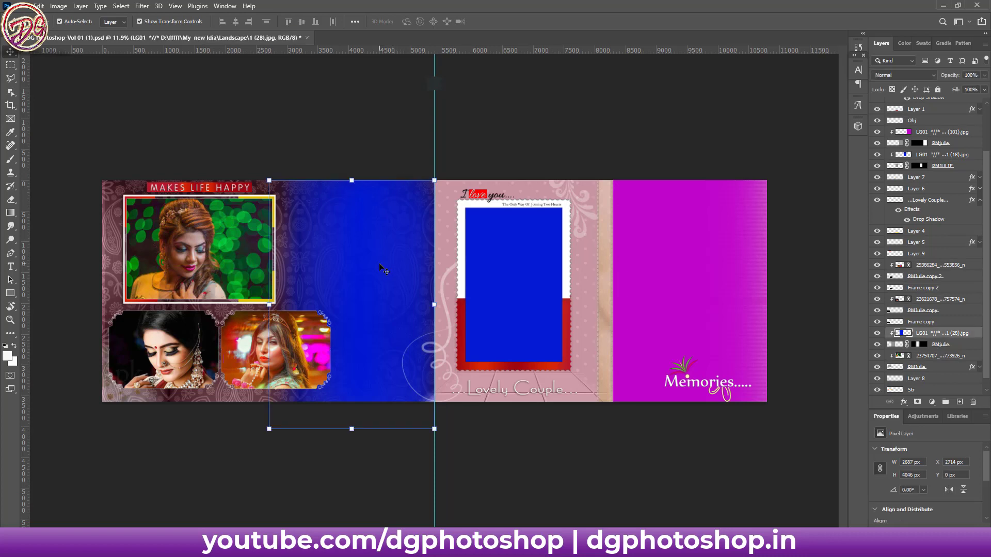
pyautogui.press('Delete')
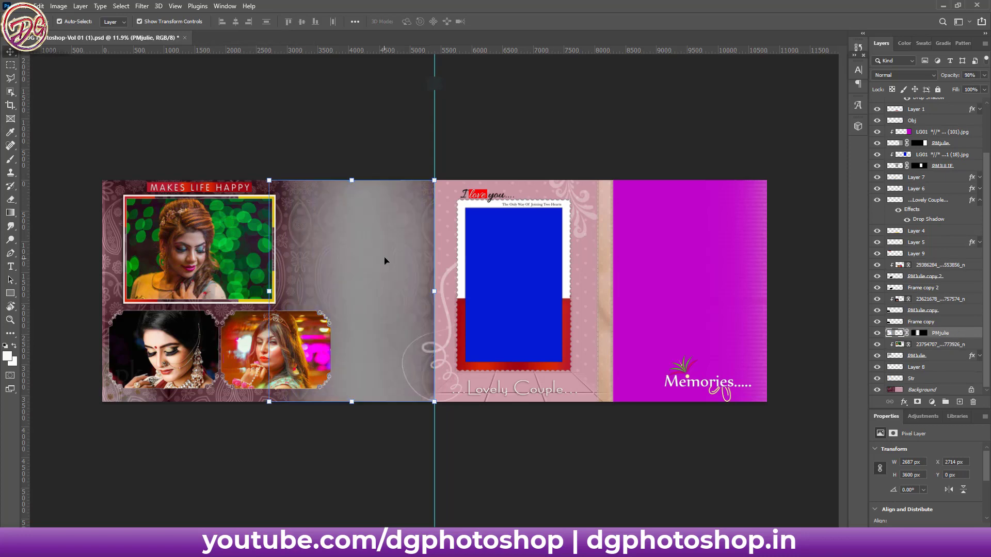
pyautogui.click(27, 9)
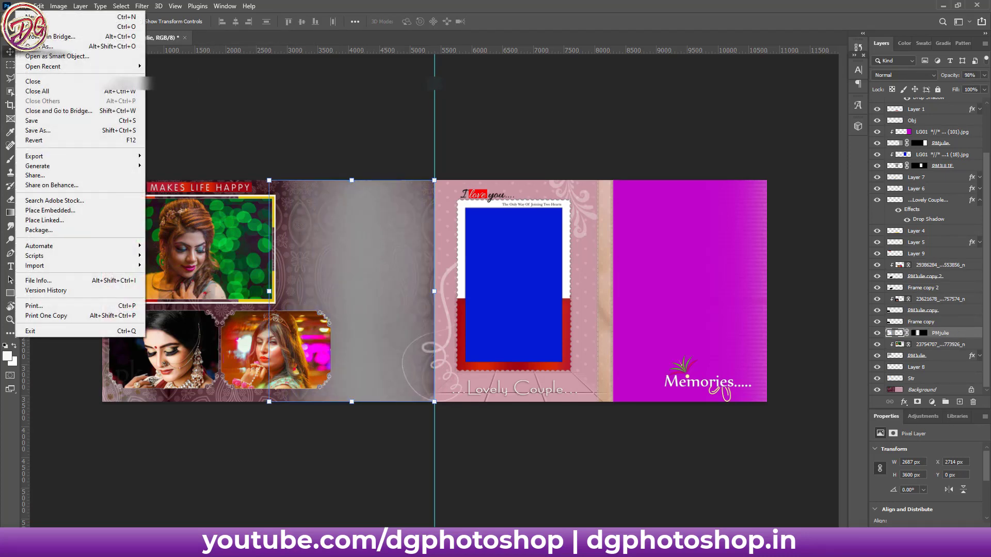
pyautogui.click(62, 220)
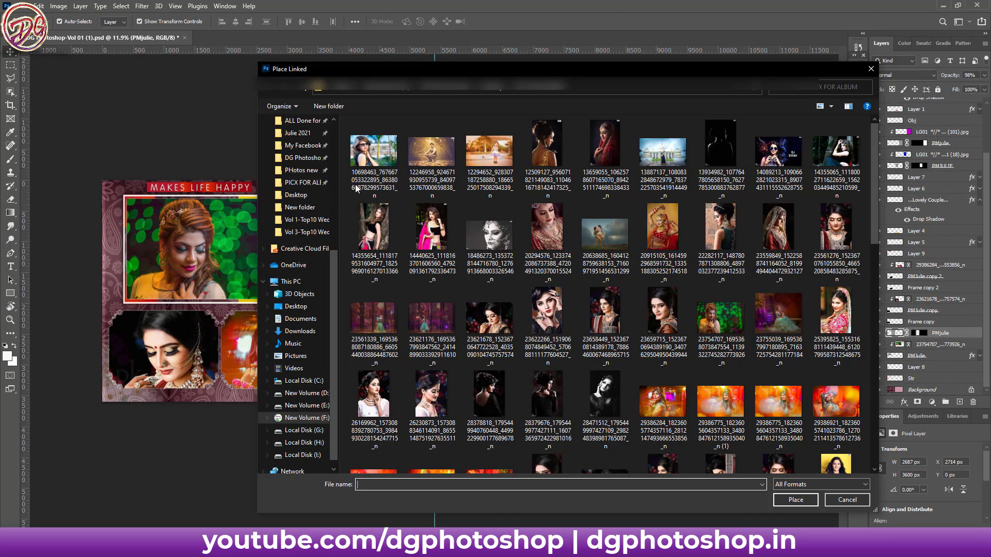
pyautogui.click(549, 232)
pyautogui.doubleClick(549, 232)
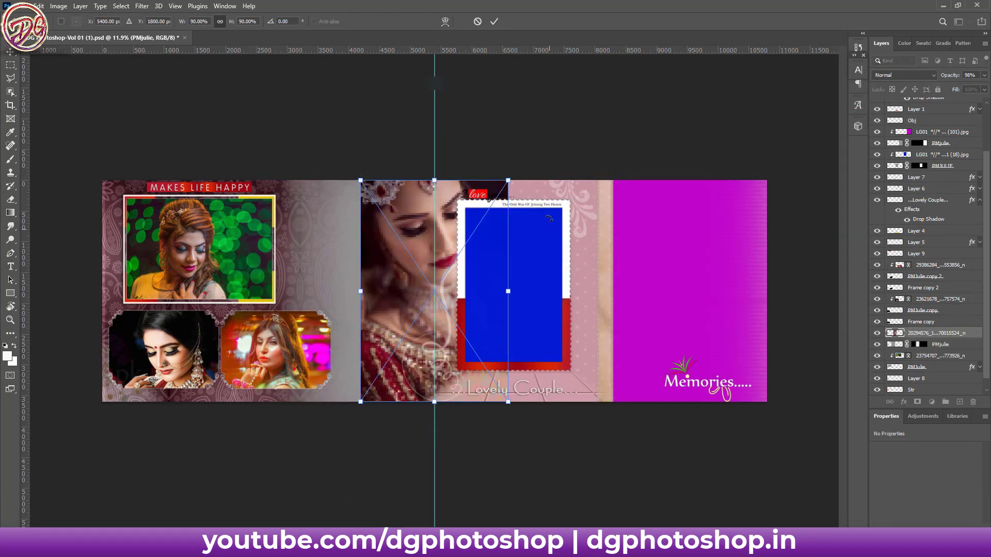
# Step: Clip the close-up bride photo into the left-centre panel and enlarge it to about 121%
pyautogui.moveTo(378, 222); pyautogui.dragTo(325, 212)
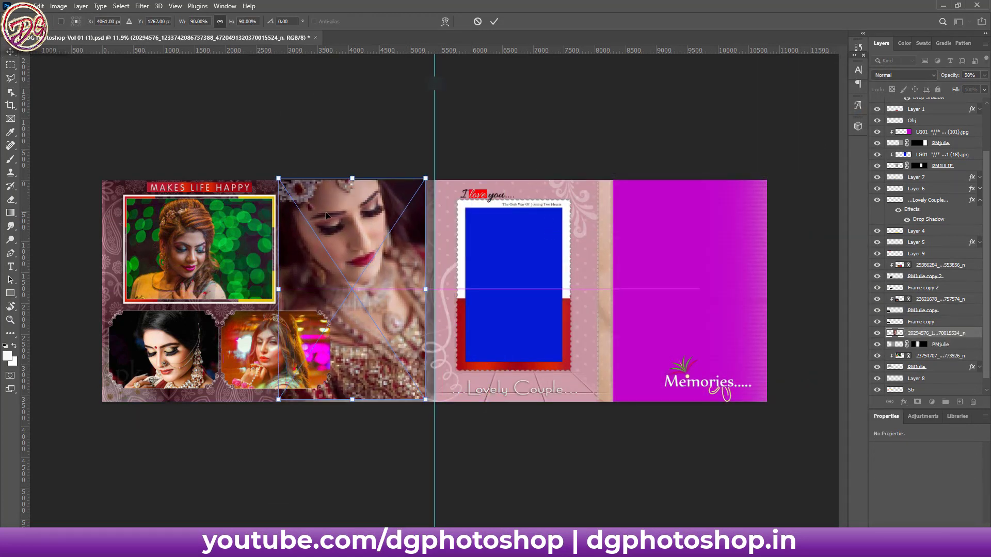
pyautogui.click(493, 22)
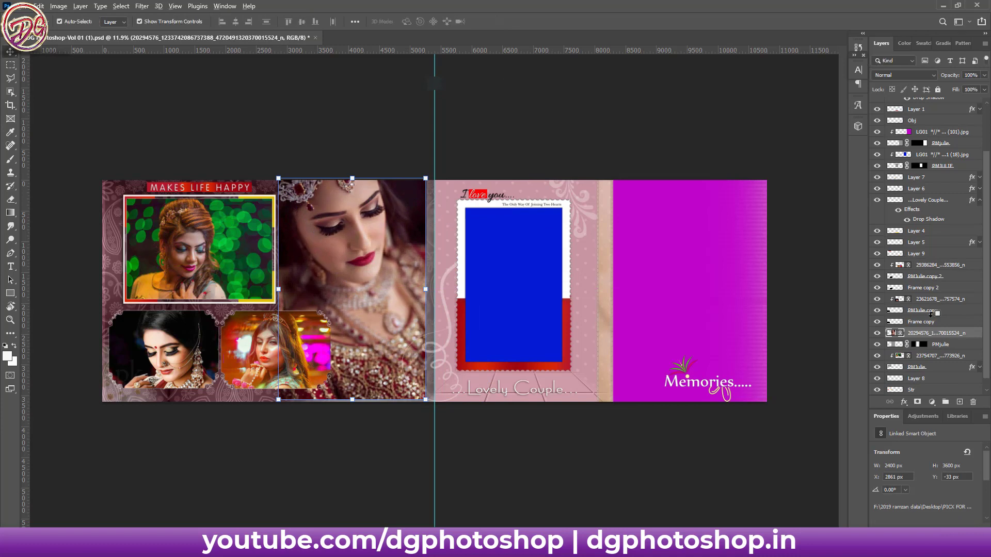
pyautogui.keyDown('alt'); pyautogui.click(931, 335); pyautogui.keyUp('alt')
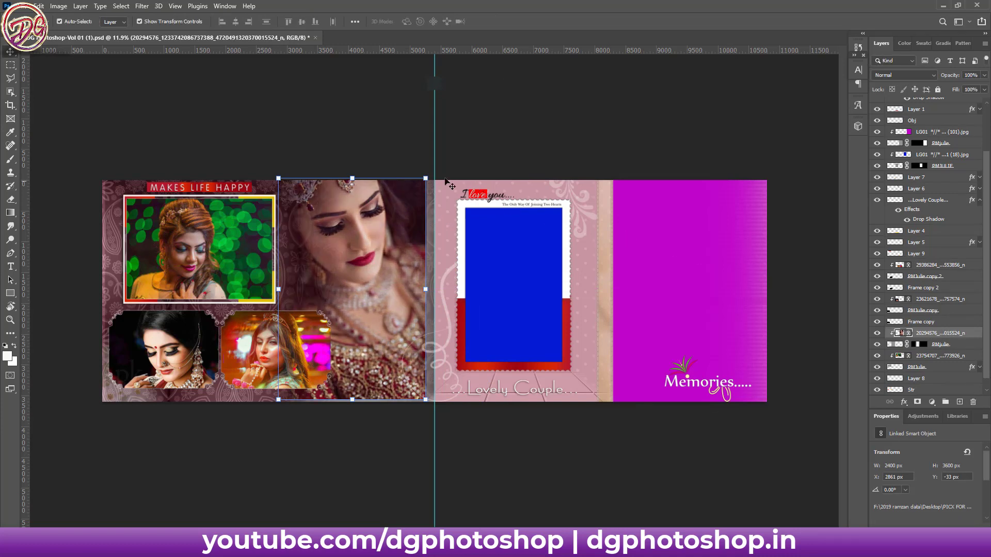
pyautogui.moveTo(425, 179); pyautogui.dragTo(436, 163)
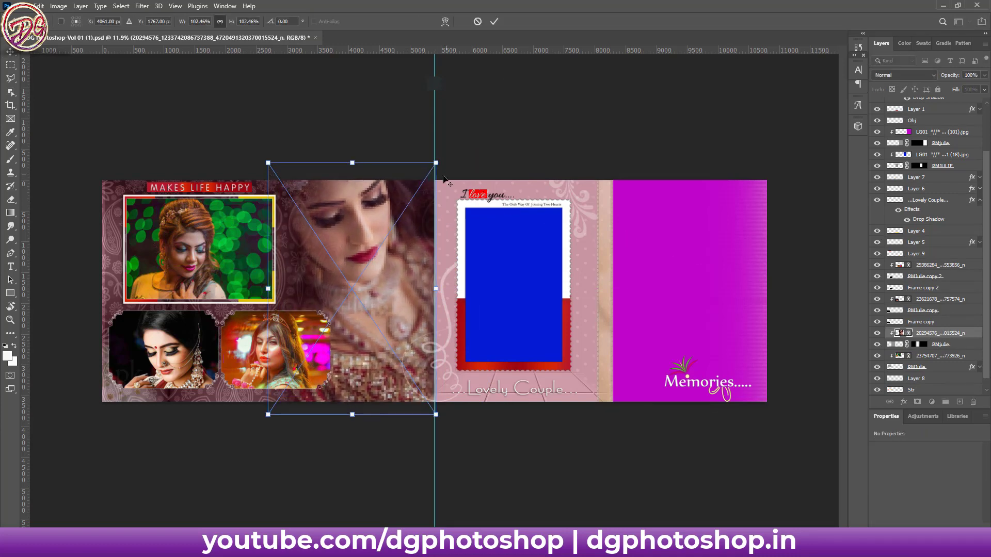
pyautogui.moveTo(397, 233); pyautogui.dragTo(411, 247)
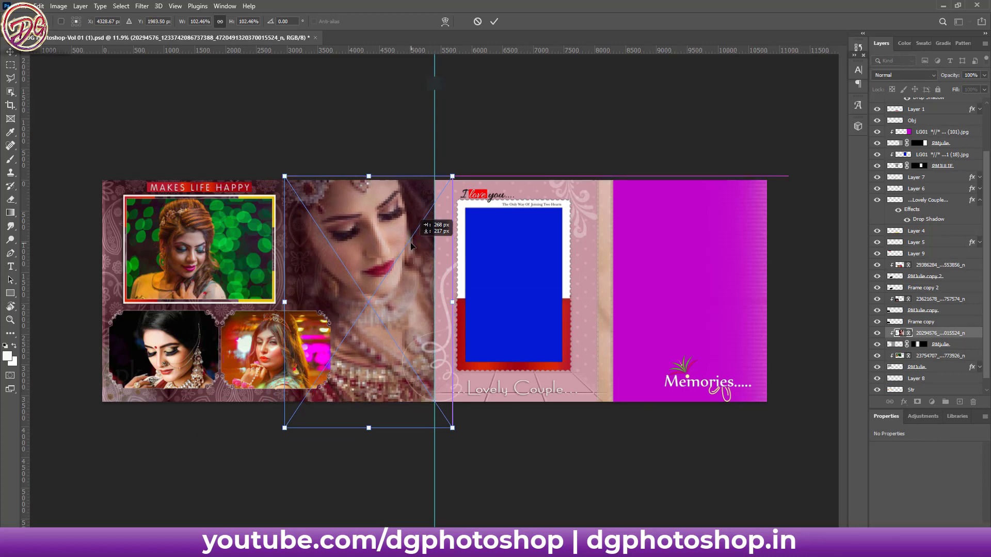
pyautogui.click(494, 21)
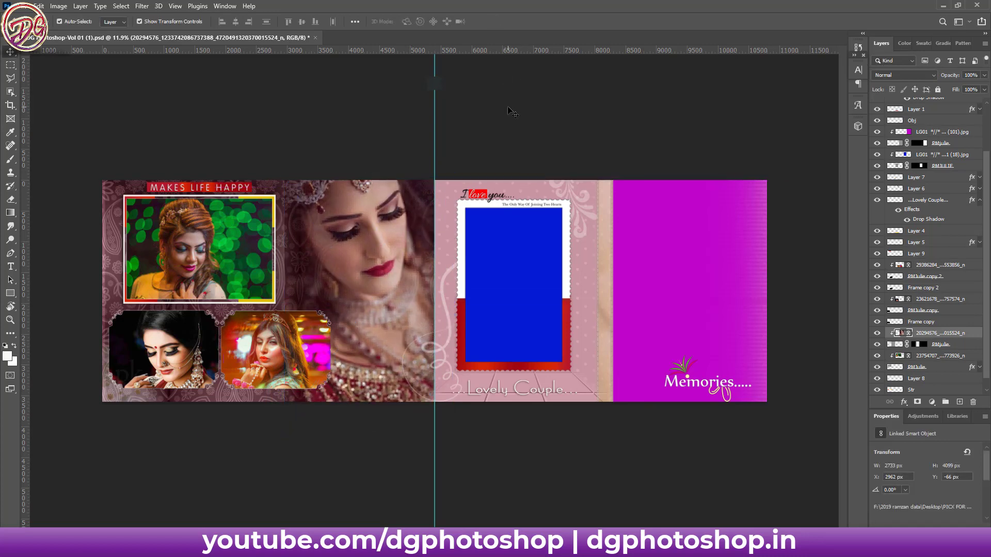
pyautogui.click(433, 179)
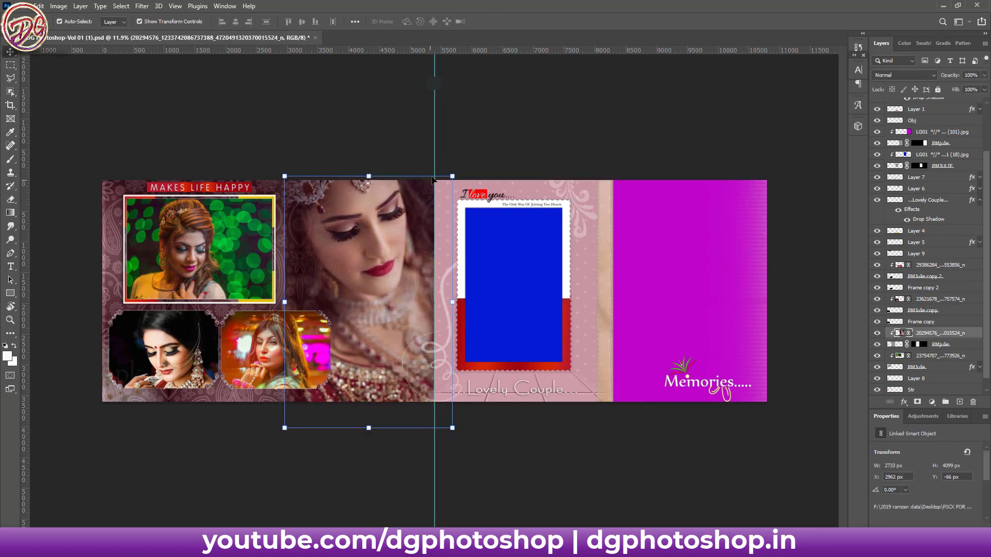
pyautogui.moveTo(452, 177); pyautogui.dragTo(469, 154)
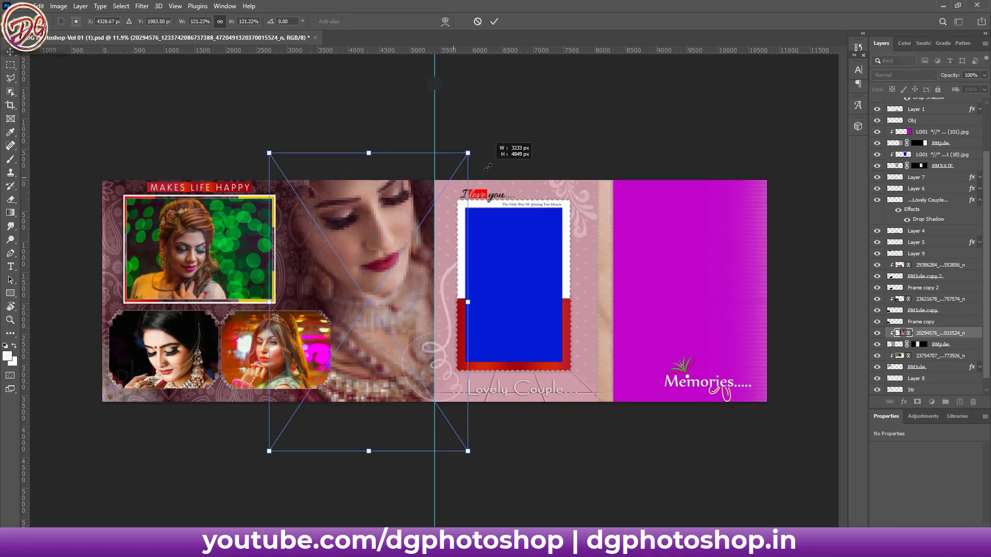
# Step: Commit the enlarged close-up bride photo, lower it within the tall left panel, and deselect
pyautogui.click(494, 21)
pyautogui.moveTo(386, 225); pyautogui.dragTo(388, 248)
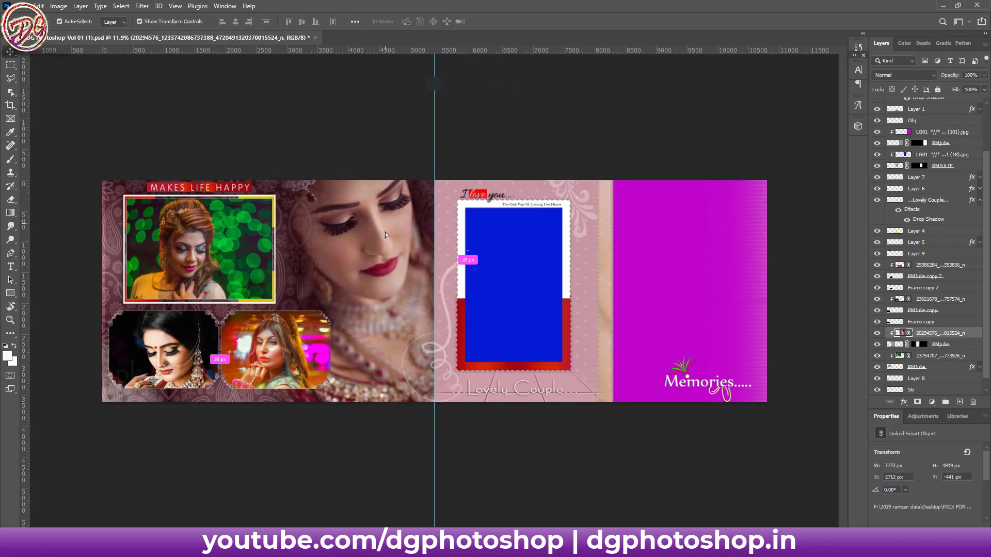
pyautogui.moveTo(391, 251); pyautogui.dragTo(391, 251)
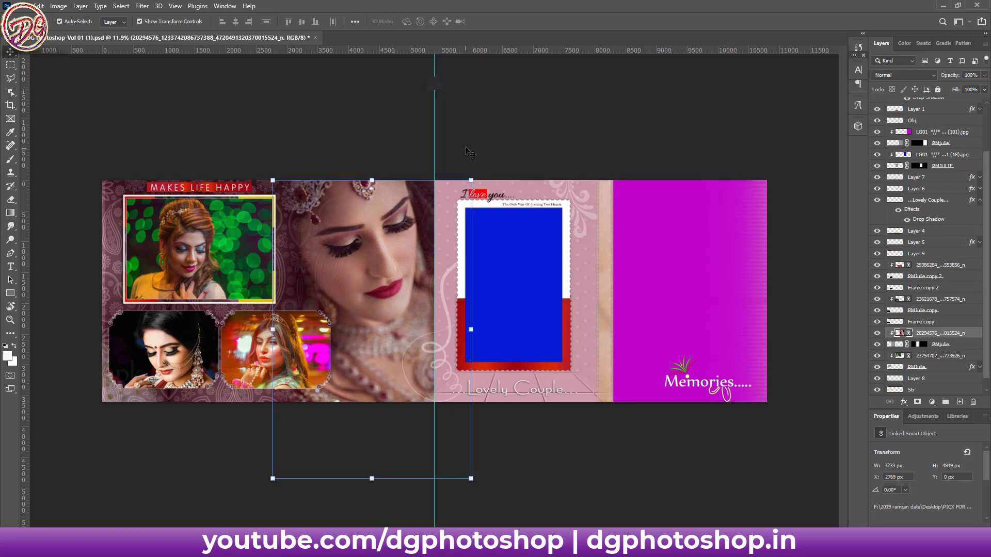
pyautogui.click(408, 298)
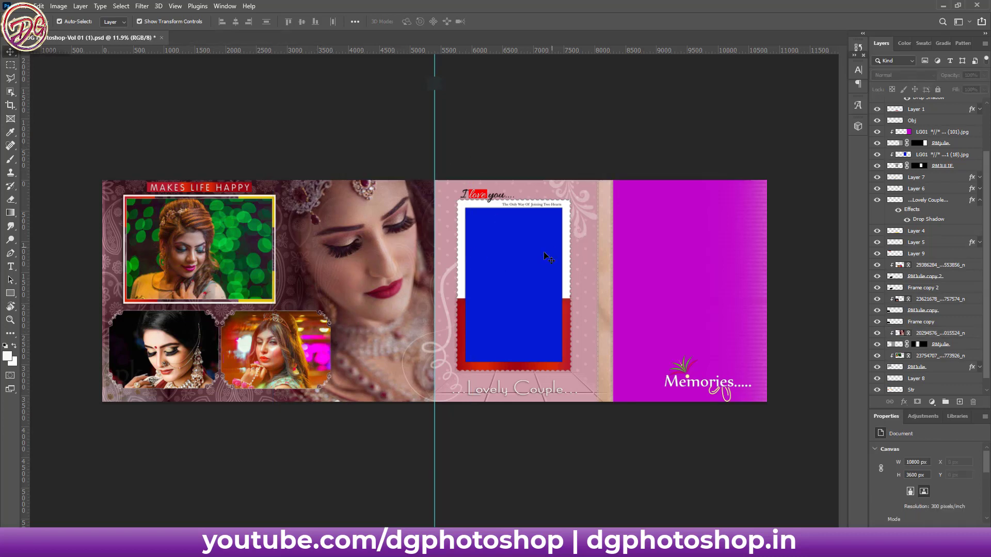
# Step: Delete the blue stamp-frame placeholder and place the red-outfit bride photo as a linked file
pyautogui.click(522, 245)
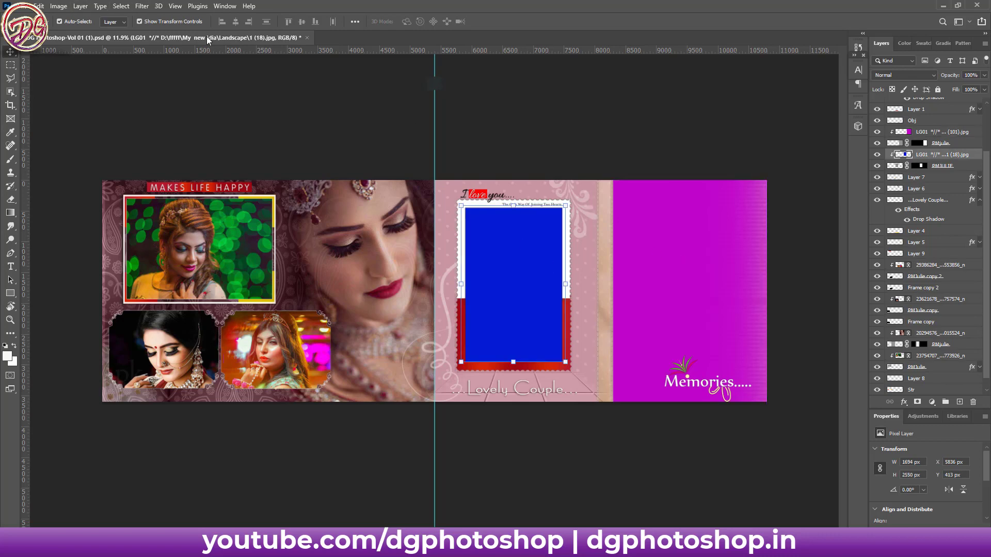
pyautogui.press('Delete')
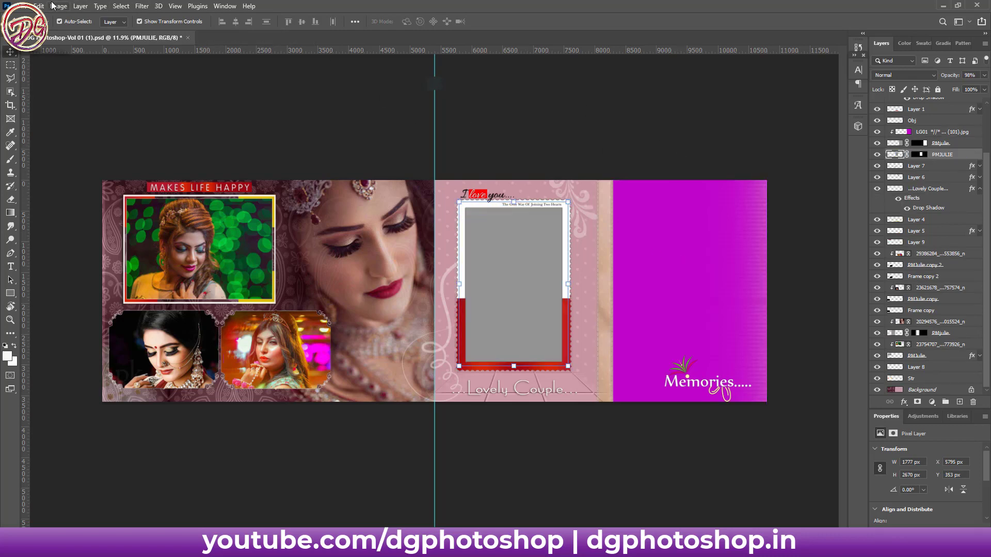
pyautogui.click(30, 6)
pyautogui.click(46, 216)
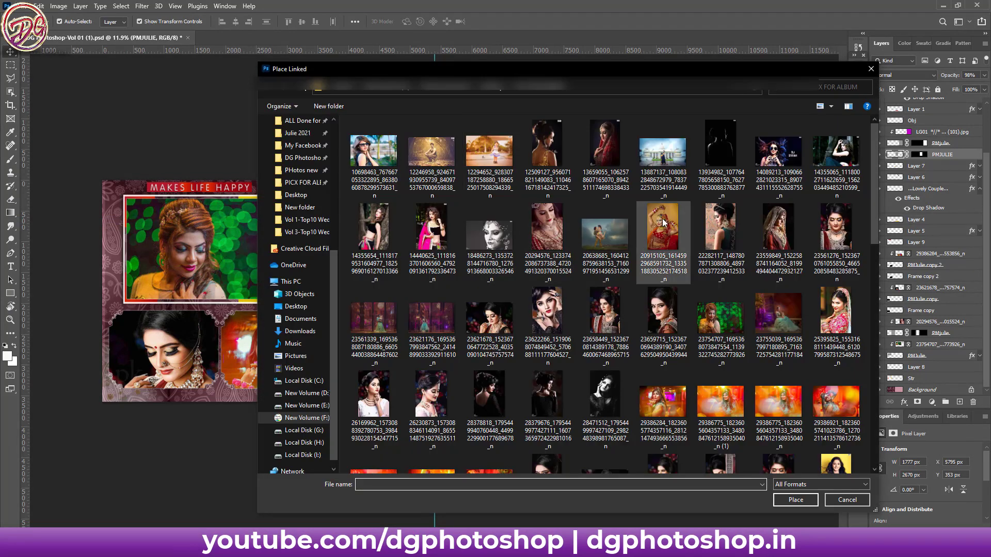
pyautogui.doubleClick(663, 224)
# Step: Move the red-outfit photo over the 'I love you' stamp frame and clip it with Ctrl+Alt+G
pyautogui.moveTo(413, 289); pyautogui.dragTo(482, 290)
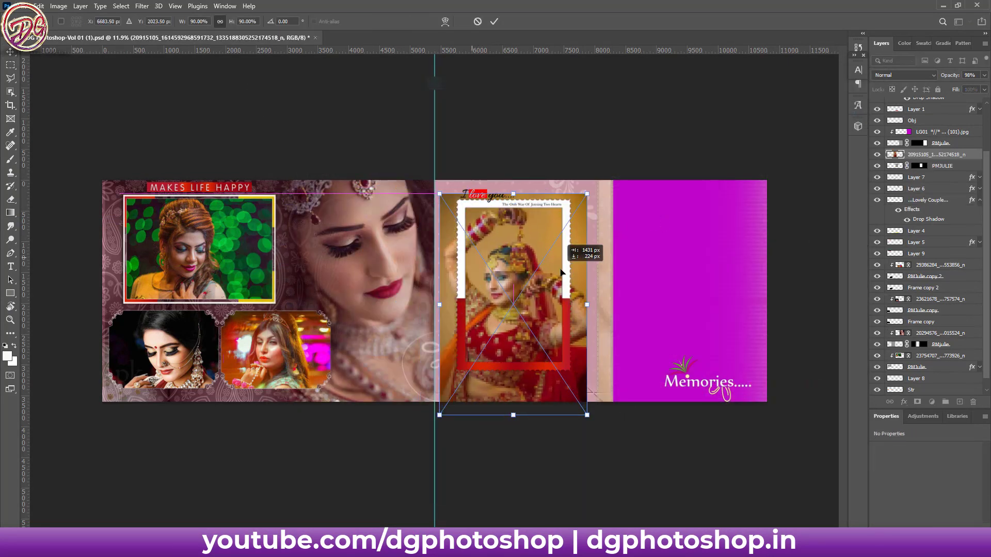
pyautogui.click(494, 22)
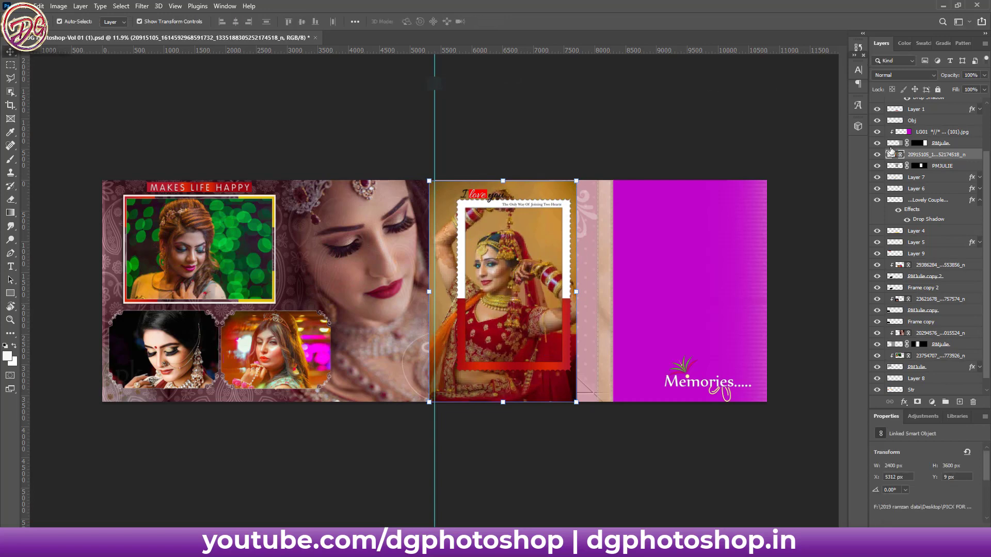
pyautogui.hotkey('ctrl', 'alt', 'g')
# Step: Select the magenta right-page placeholder and place the side-profile bride photo as a linked file
pyautogui.click(732, 267)
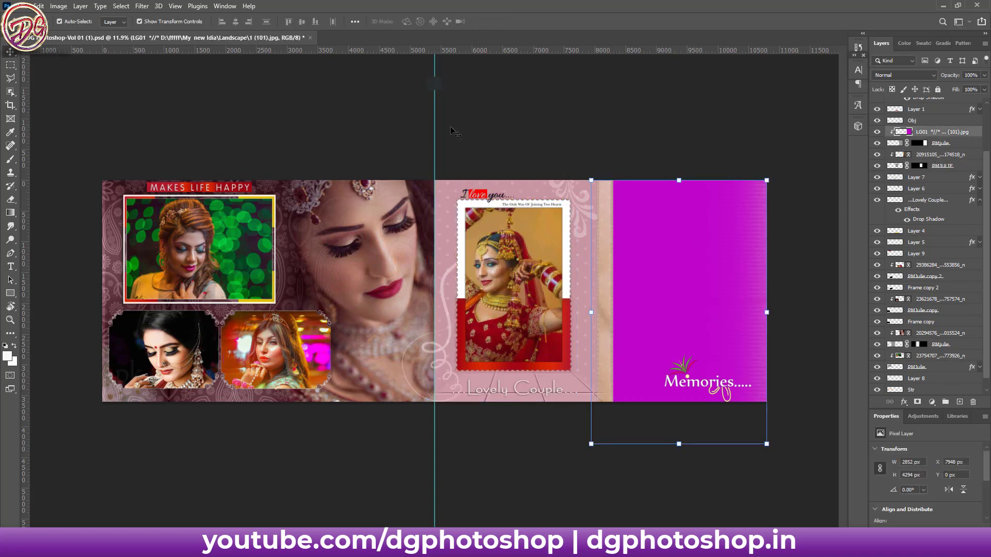
pyautogui.click(23, 7)
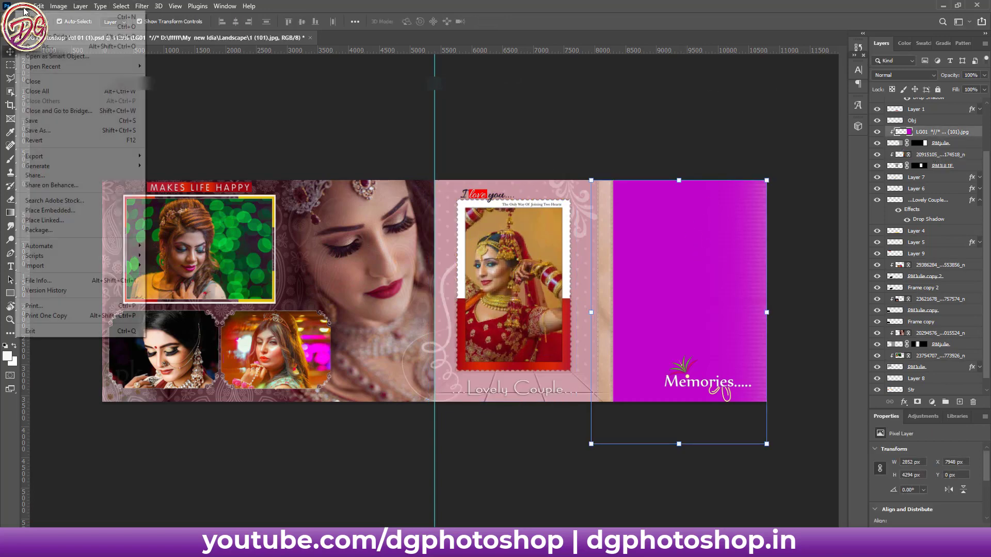
pyautogui.click(44, 220)
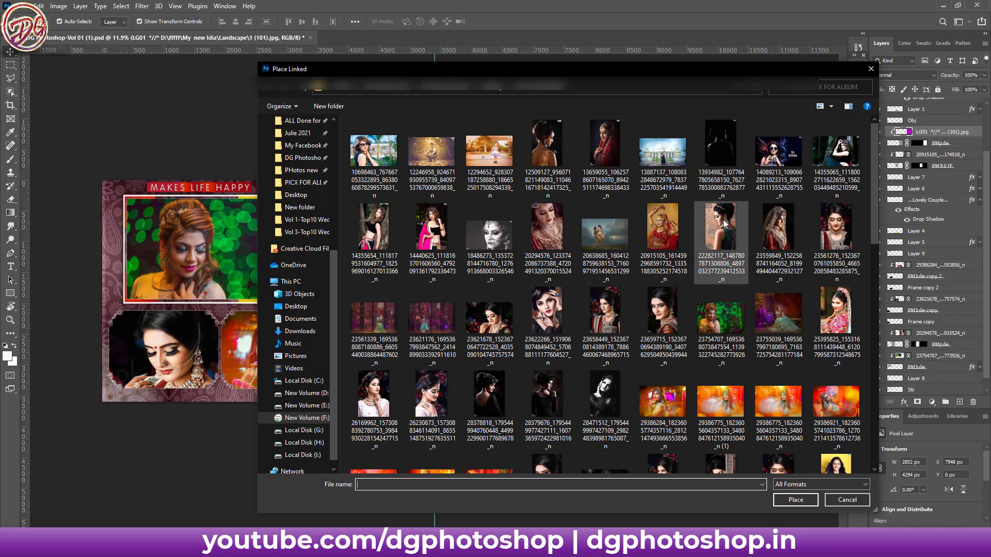
pyautogui.doubleClick(724, 223)
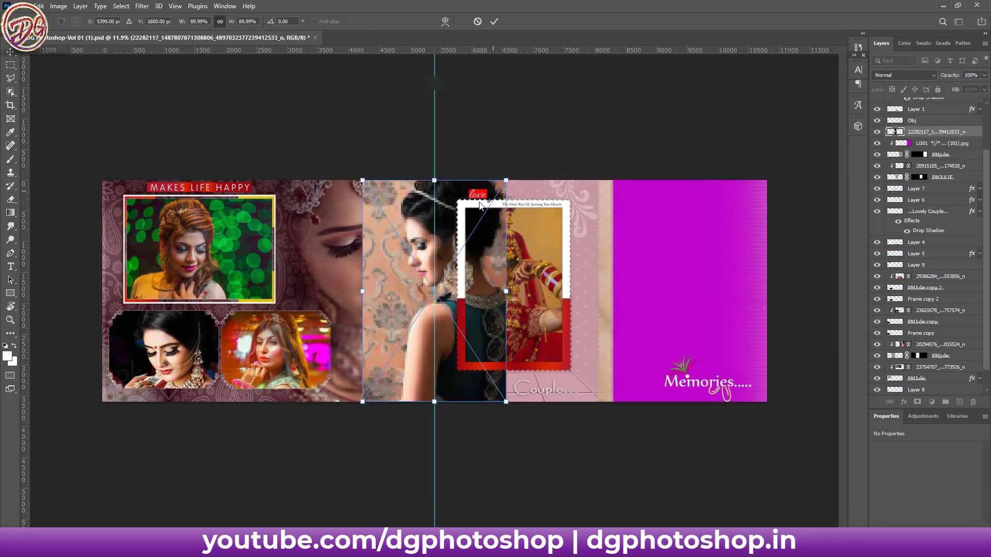
# Step: Enlarge the bride photo to cover the right page's Memories panel and clip it into the frame
pyautogui.moveTo(415, 231); pyautogui.dragTo(657, 231)
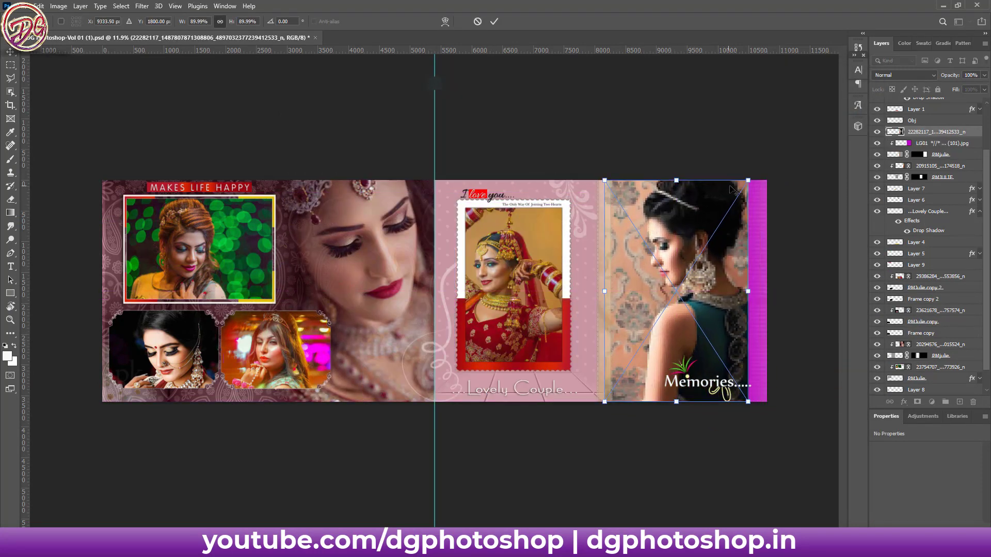
pyautogui.moveTo(747, 180); pyautogui.dragTo(764, 160)
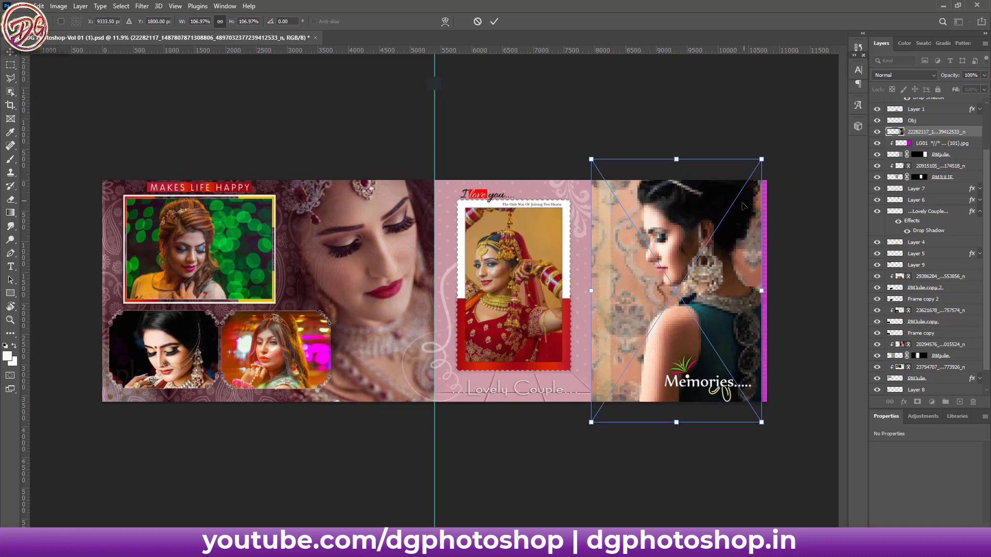
pyautogui.moveTo(745, 208); pyautogui.dragTo(755, 214)
pyautogui.click(494, 21)
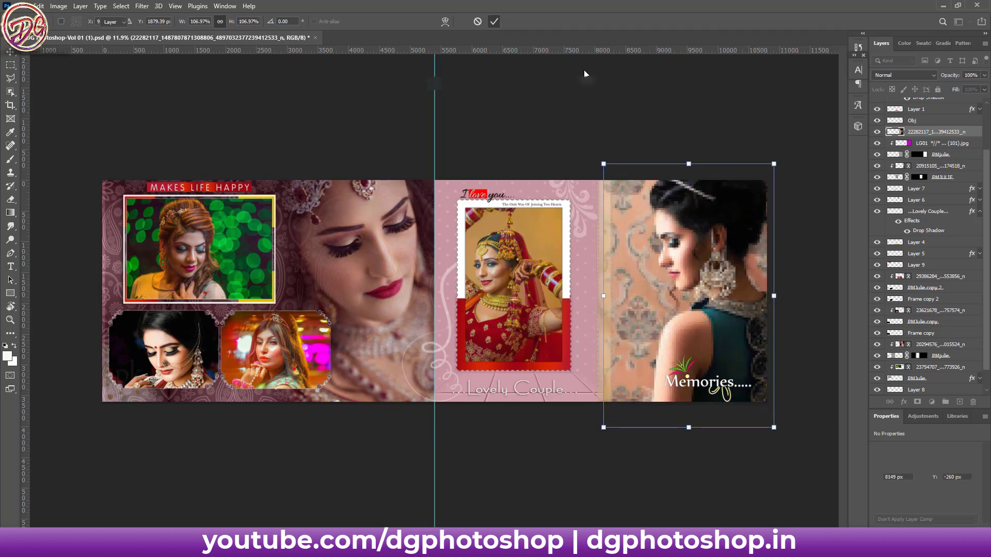
pyautogui.keyDown('alt'); pyautogui.click(944, 137); pyautogui.keyUp('alt')
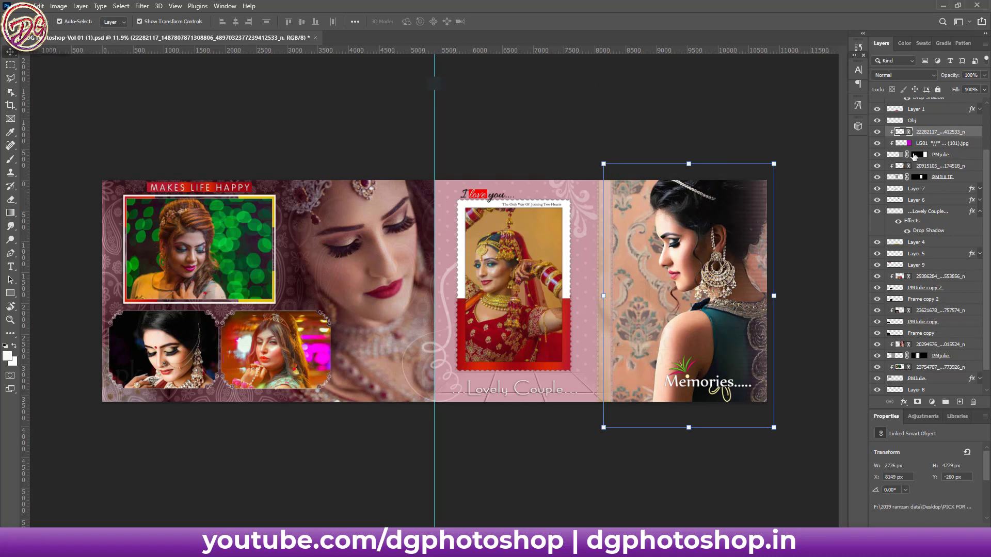
pyautogui.click(802, 105)
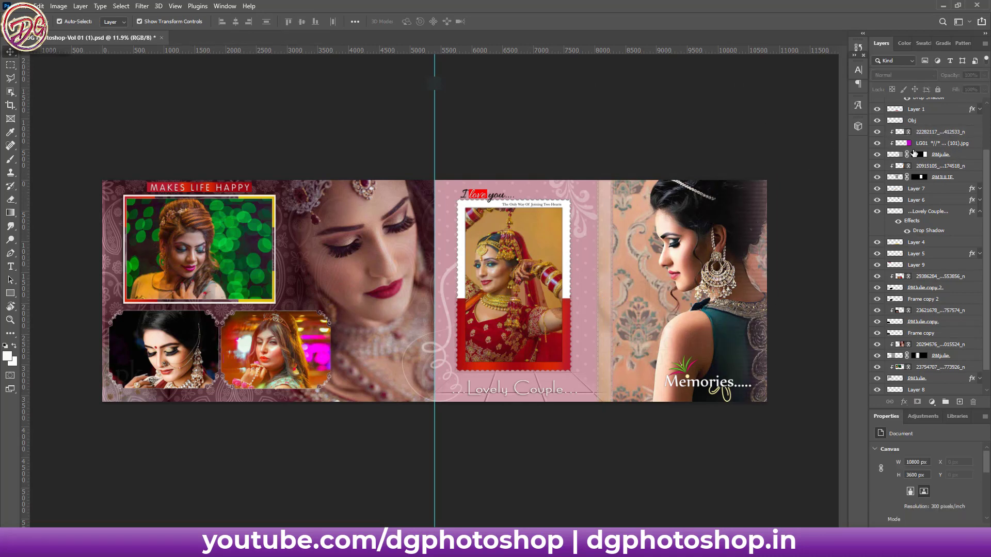
# Step: Release the right-page bride photo's clipping, delete the layer, then restore it with undo
pyautogui.keyDown('alt'); pyautogui.click(944, 148); pyautogui.keyUp('alt')
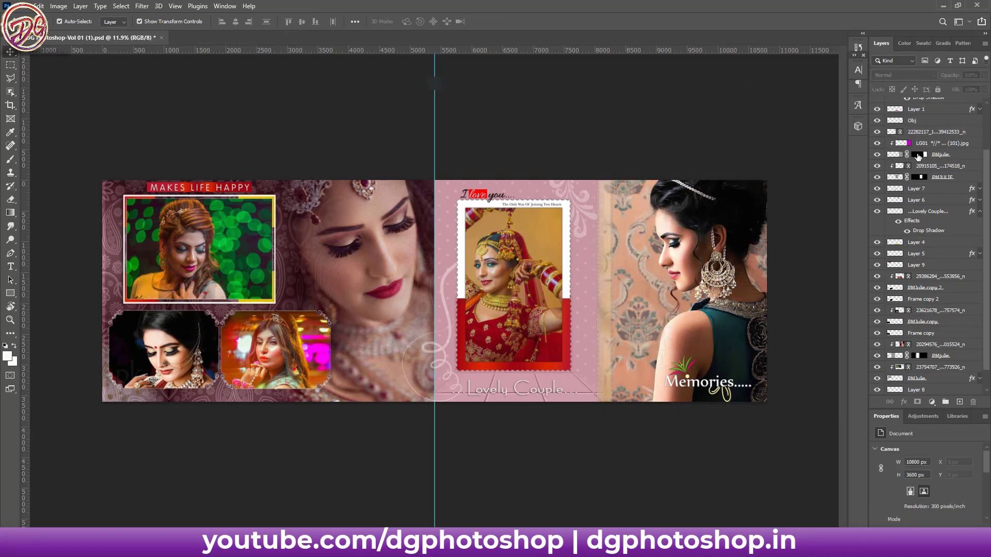
pyautogui.press('Delete')
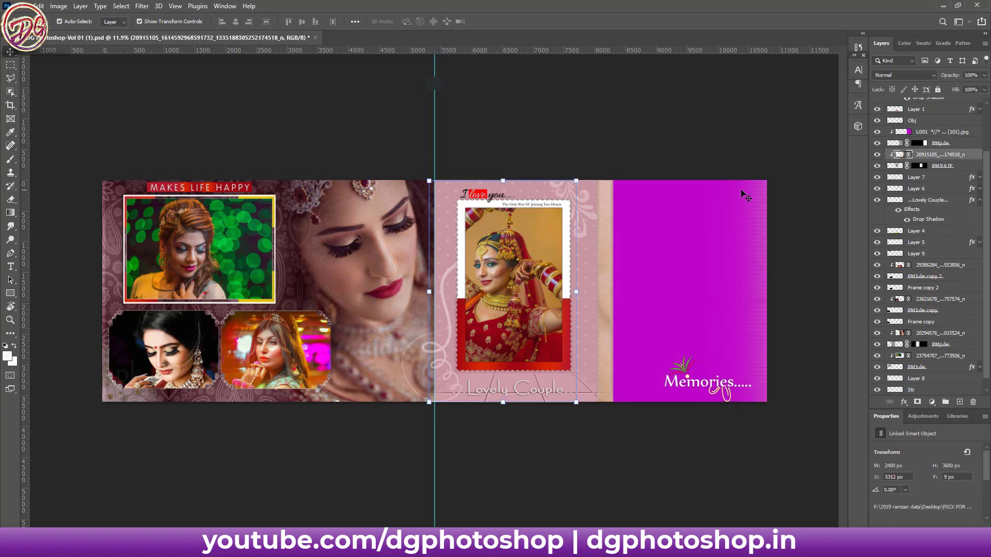
pyautogui.press('ctrl')
pyautogui.hotkey('ctrl', 'z')
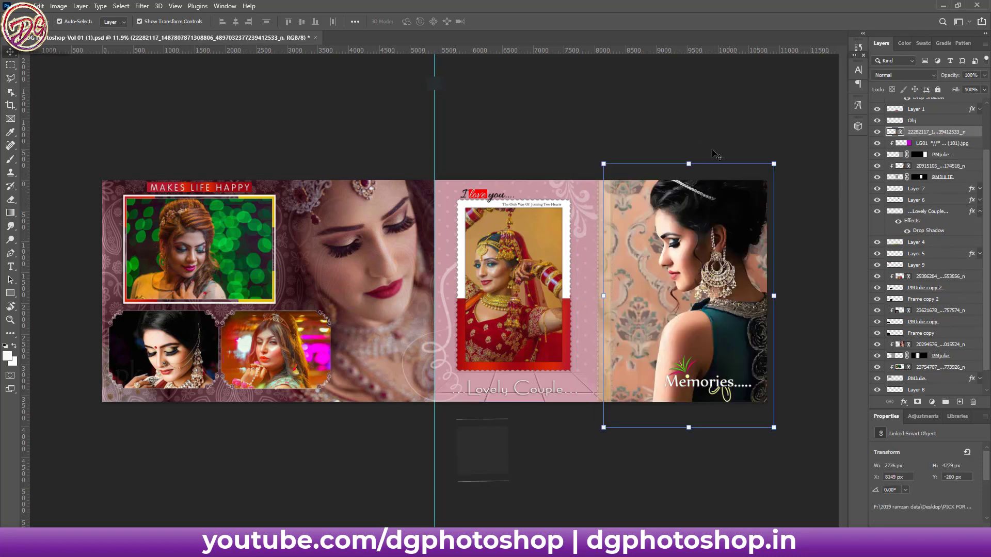
# Step: Shift the right-page bride photo left and clip it back into the LG01 frame
pyautogui.moveTo(710, 249)
pyautogui.mouseDown()
pyautogui.moveTo(646, 262)
pyautogui.moveTo(716, 262)
pyautogui.mouseUp()
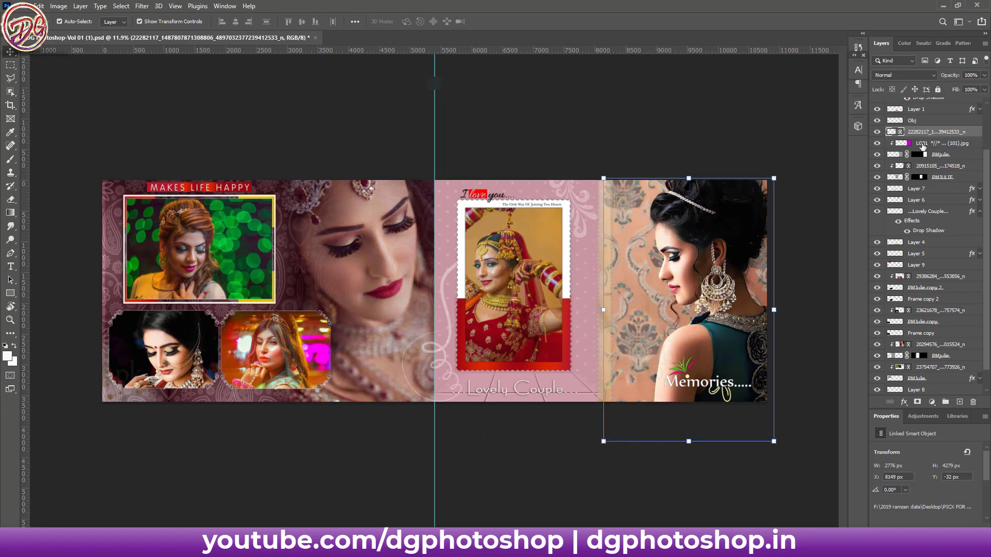
pyautogui.click(924, 145)
pyautogui.click(926, 133)
pyautogui.keyDown('alt'); pyautogui.click(926, 133); pyautogui.keyUp('alt')
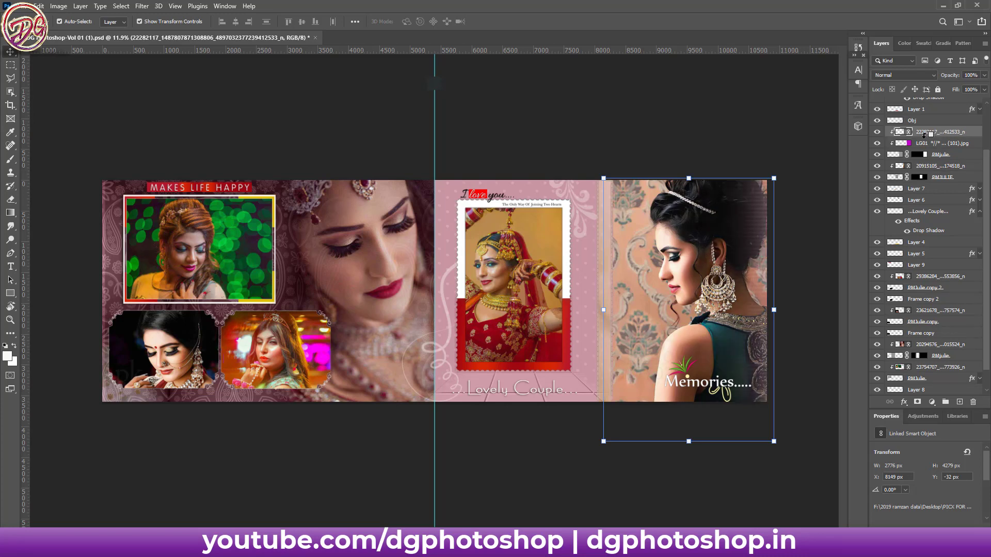
pyautogui.click(692, 157)
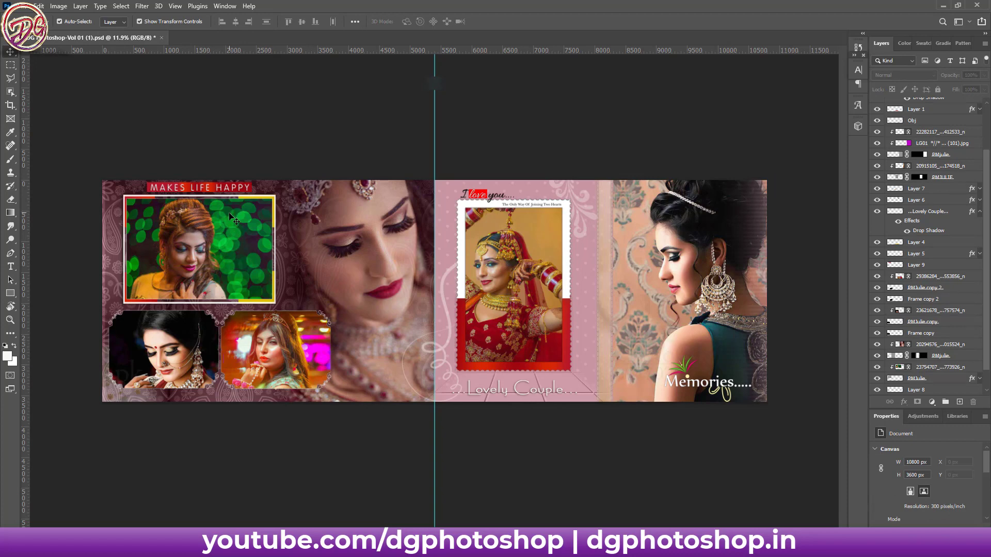
# Step: Minimize Photoshop and go up to the Dg3000 psd folder in File Explorer
pyautogui.click(942, 6)
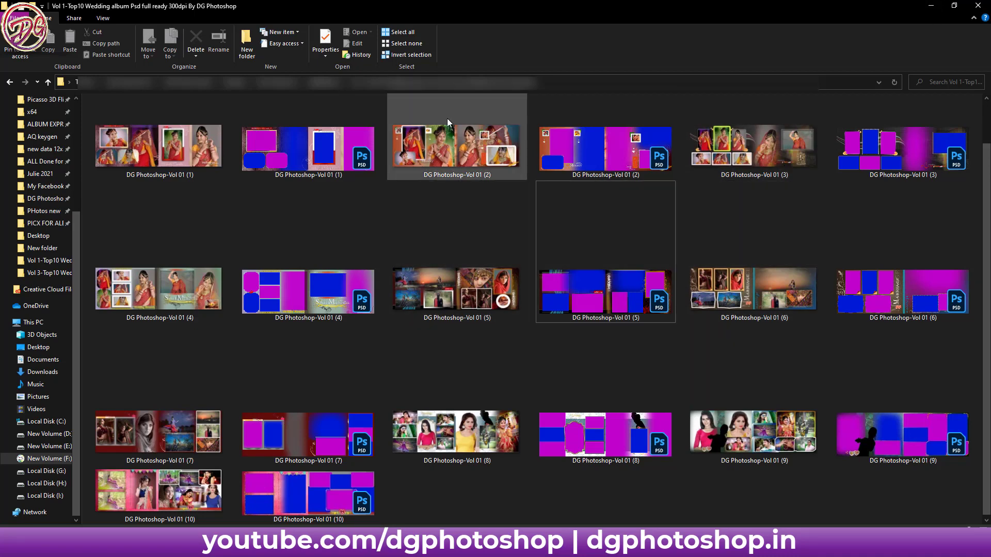
pyautogui.click(331, 84)
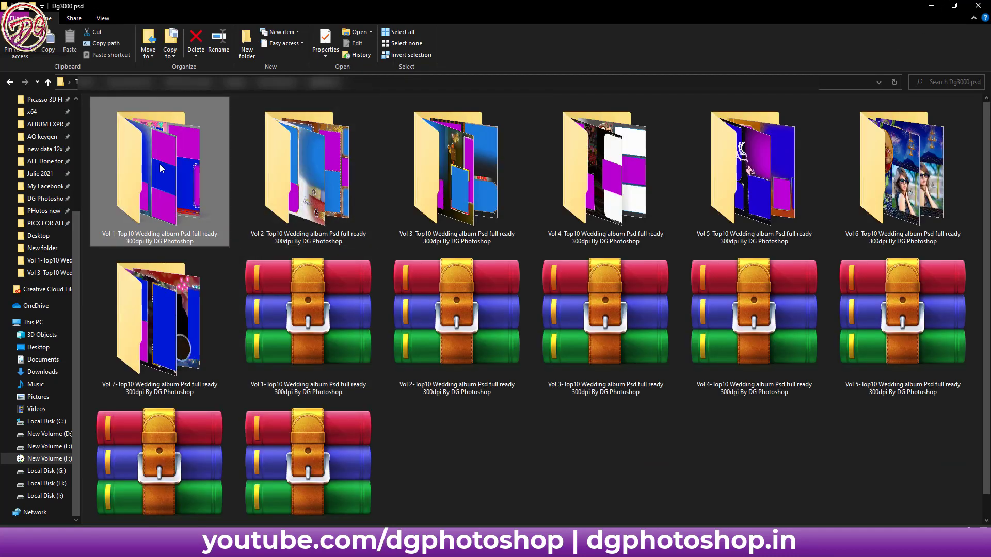
pyautogui.keyDown('shift'); pyautogui.click(189, 291); pyautogui.keyUp('shift')
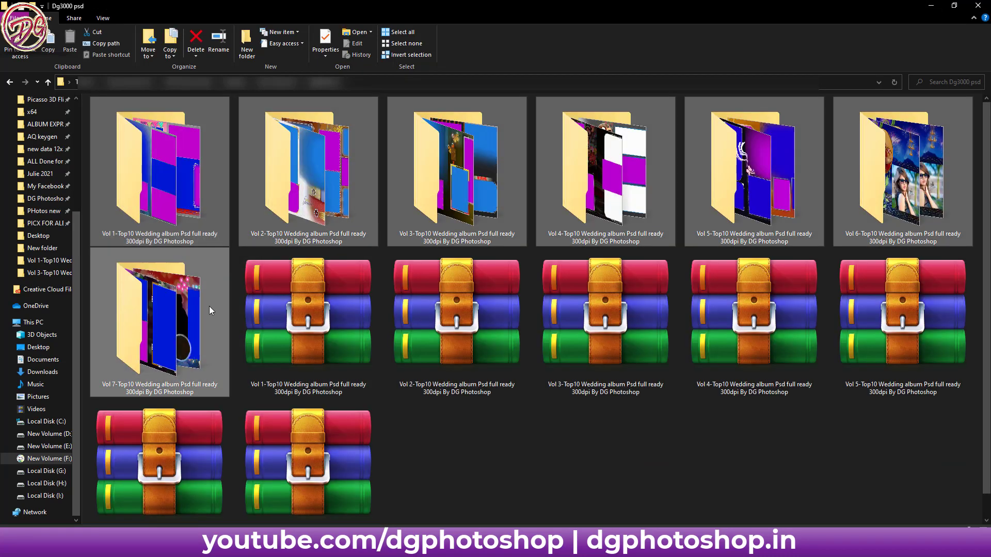
pyautogui.click(438, 468)
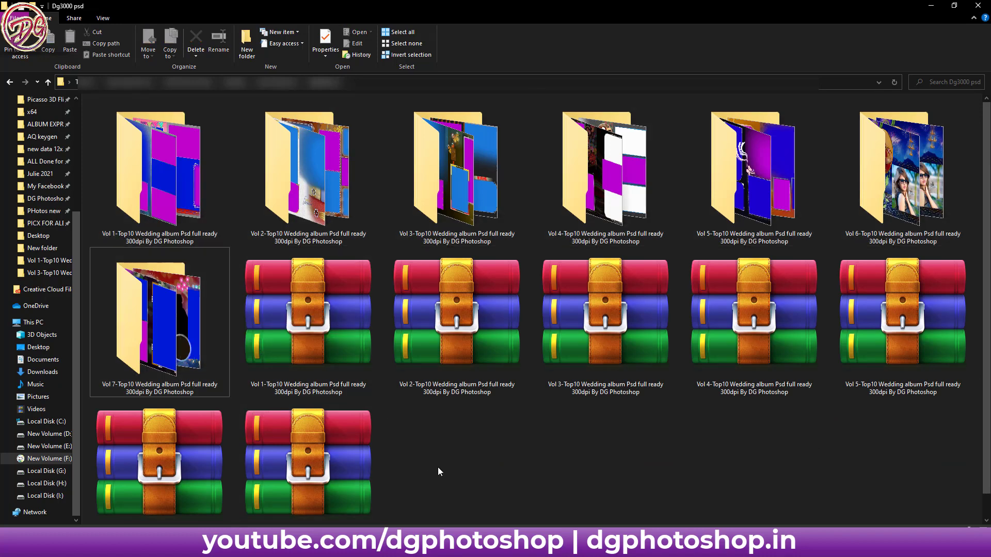
# Step: Select the Vol 1 through Vol 7 album folders, then clear the selection
pyautogui.rightClick(187, 190)
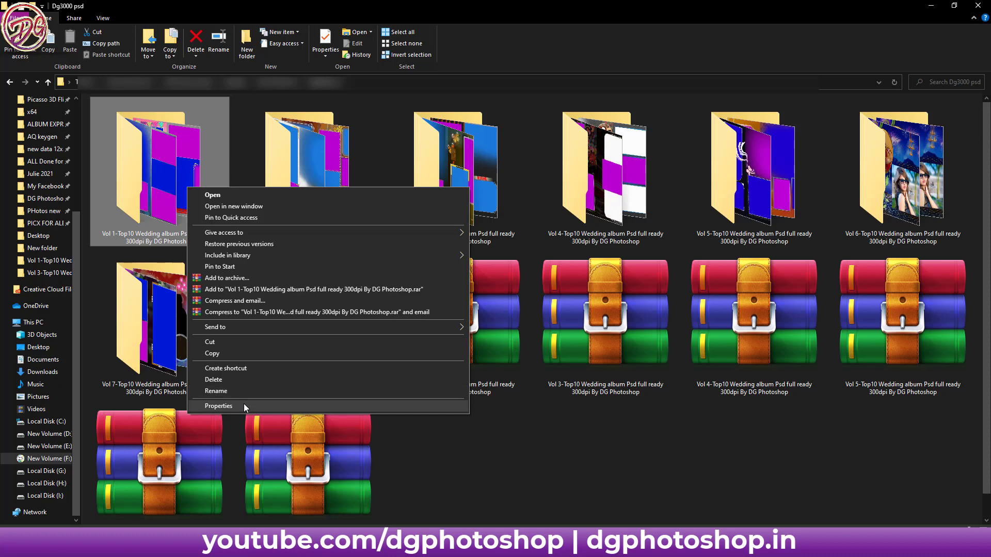
pyautogui.click(500, 469)
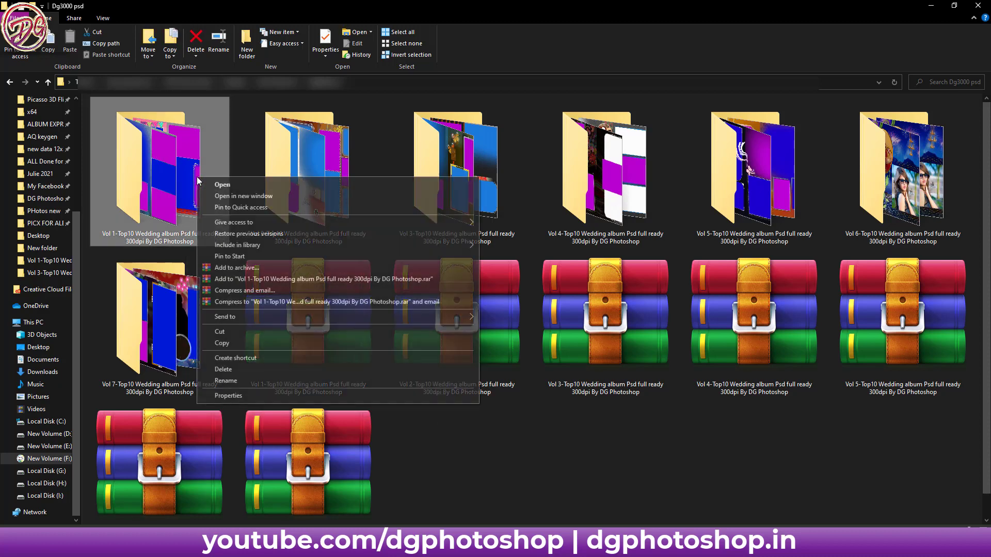
pyautogui.rightClick(197, 177)
pyautogui.keyDown('shift'); pyautogui.click(181, 334); pyautogui.keyUp('shift')
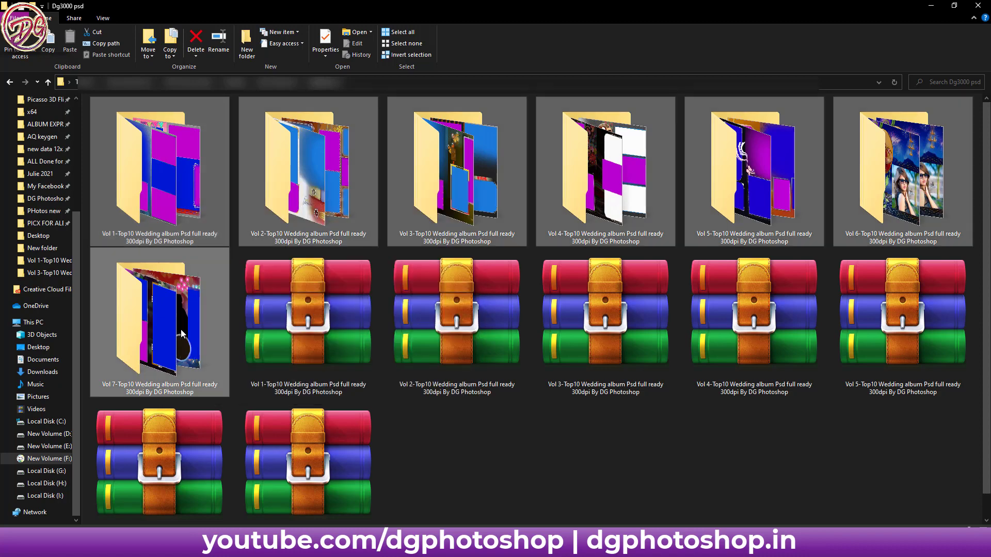
pyautogui.click(181, 187)
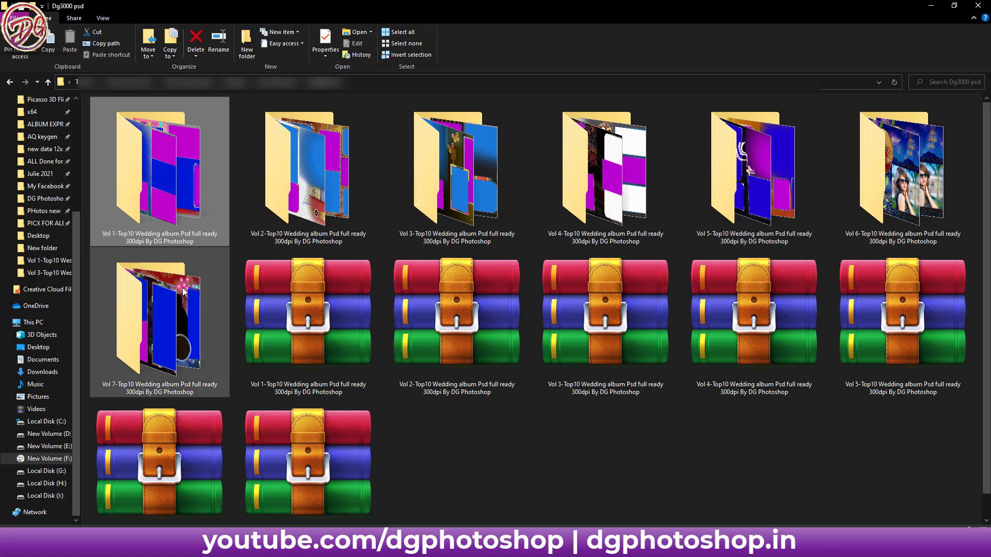
pyautogui.keyDown('shift'); pyautogui.click(186, 328); pyautogui.keyUp('shift')
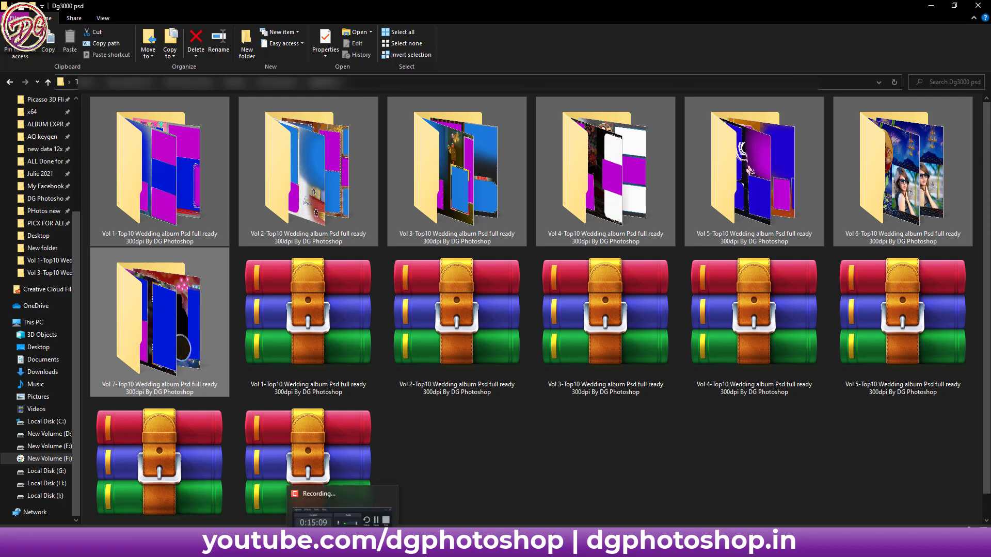
pyautogui.click(445, 487)
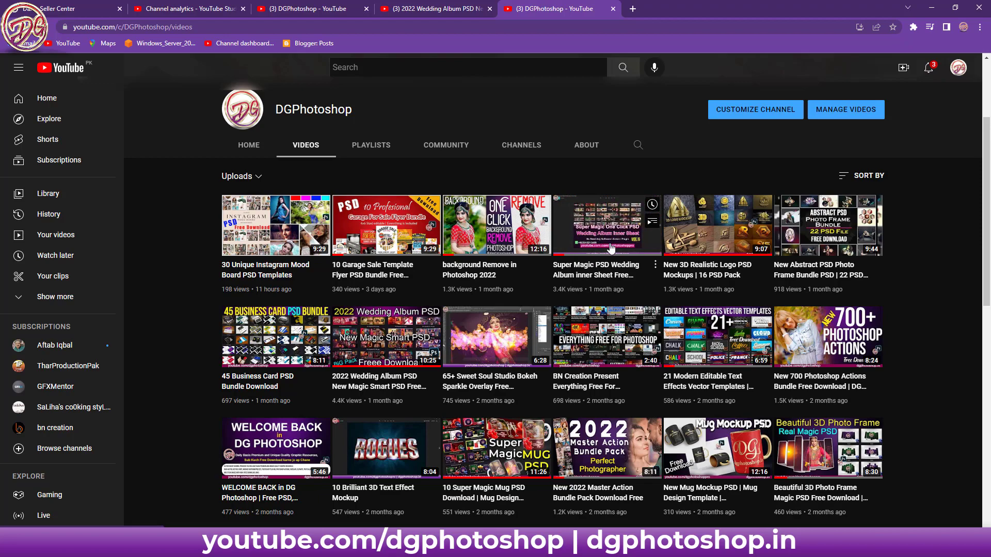
# Step: Scroll the DGPhotoshop Videos tab down to three-month-old uploads like Super Magic Pro PSD
pyautogui.scroll(-5, 666, 299)
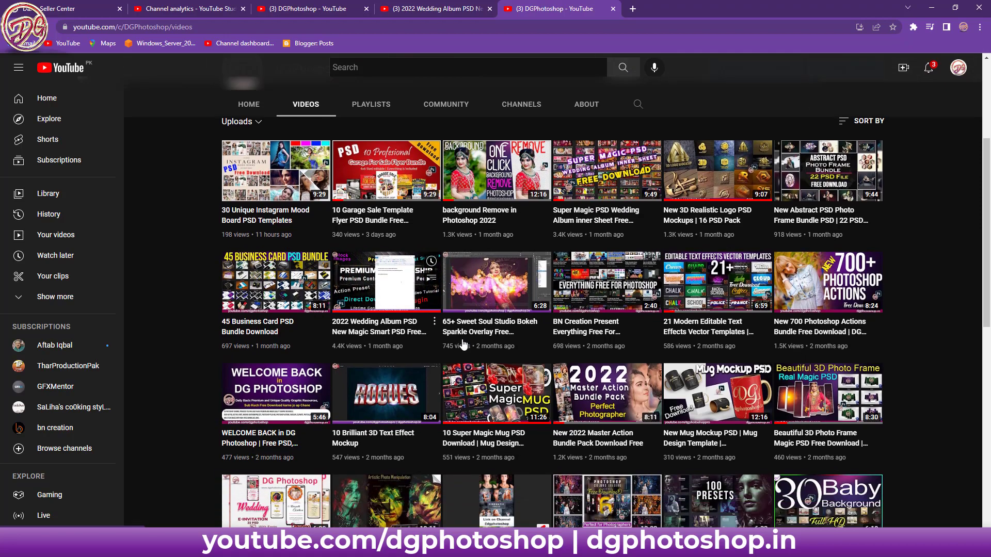
pyautogui.scroll(-2, 708, 330)
pyautogui.scroll(-3, 708, 330)
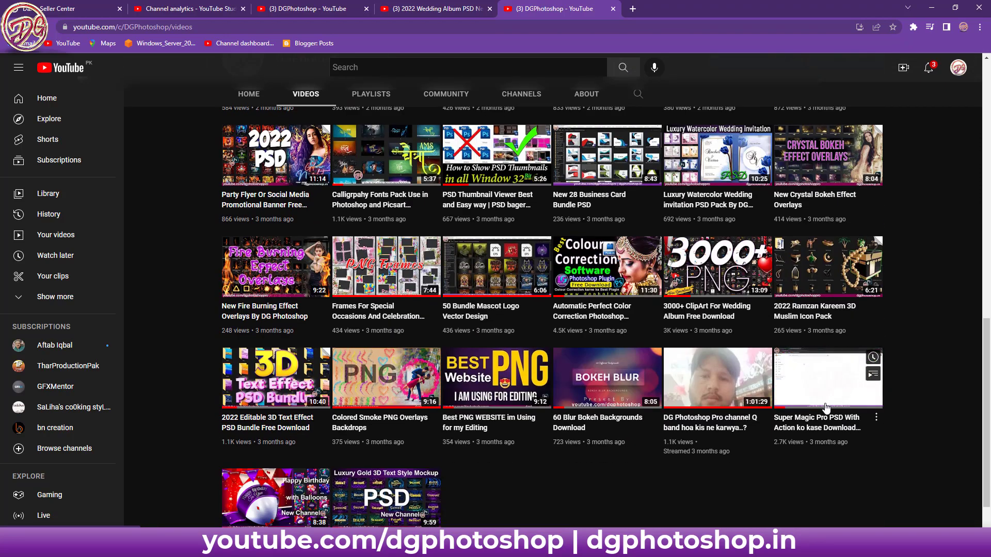
pyautogui.scroll(4, 936, 367)
pyautogui.scroll(1, 937, 367)
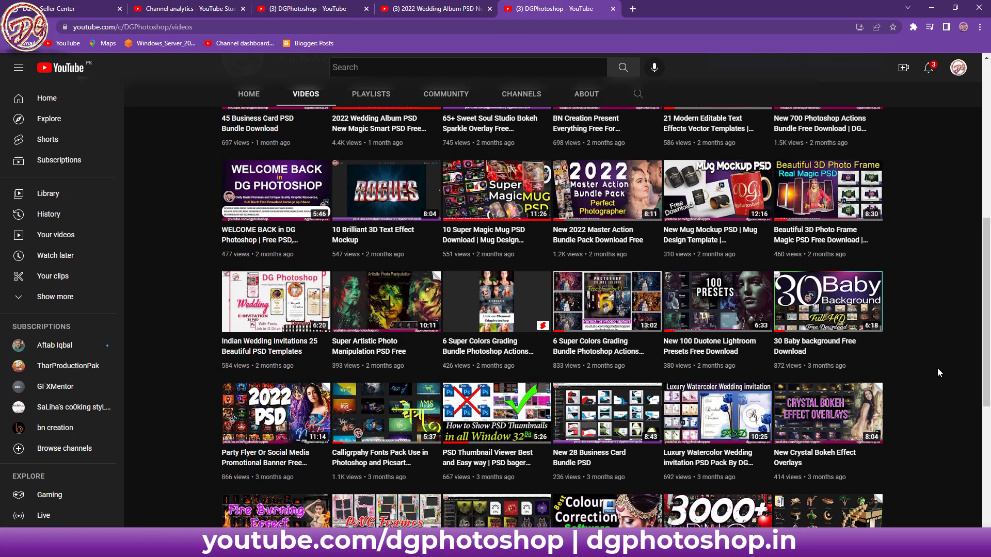
pyautogui.scroll(2, 937, 367)
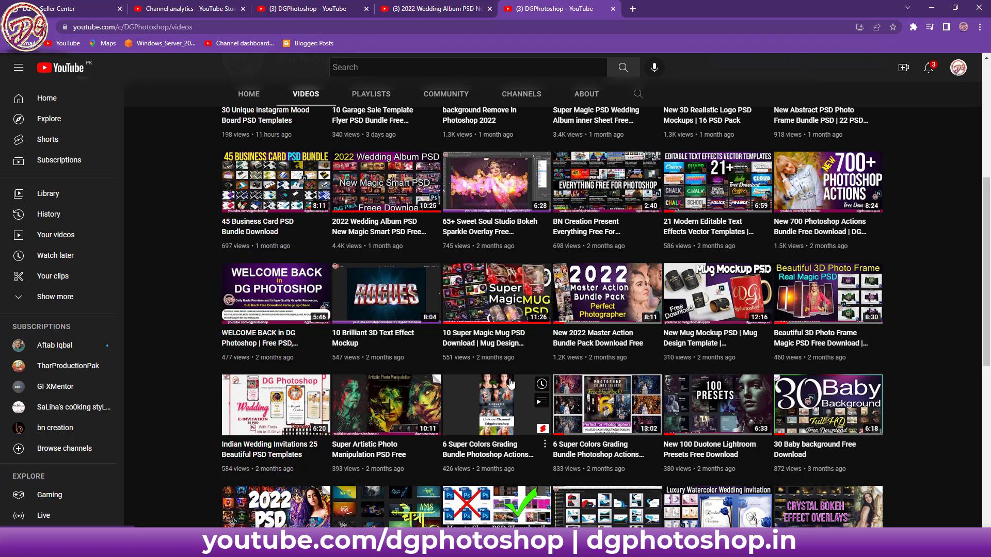
pyautogui.moveTo(496, 181)
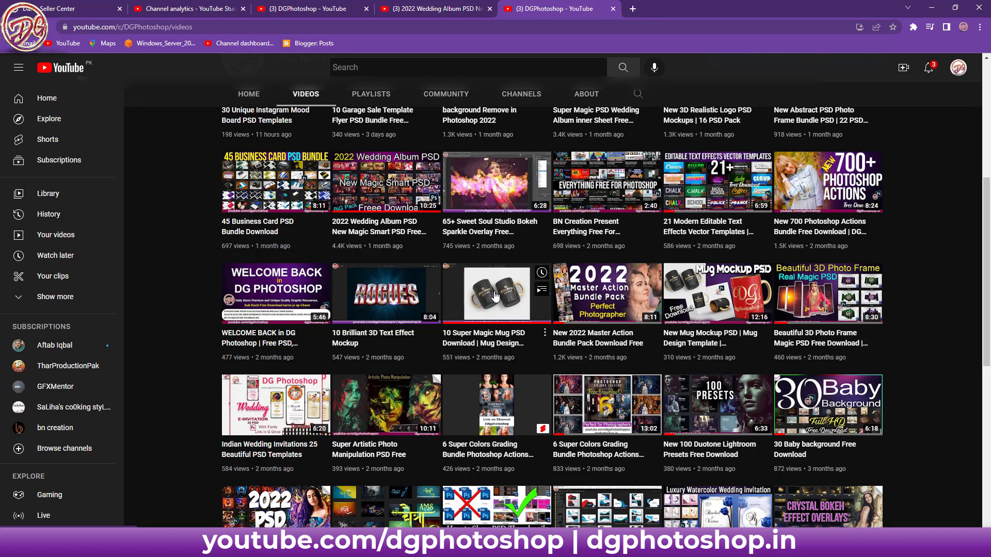
pyautogui.moveTo(495, 201)
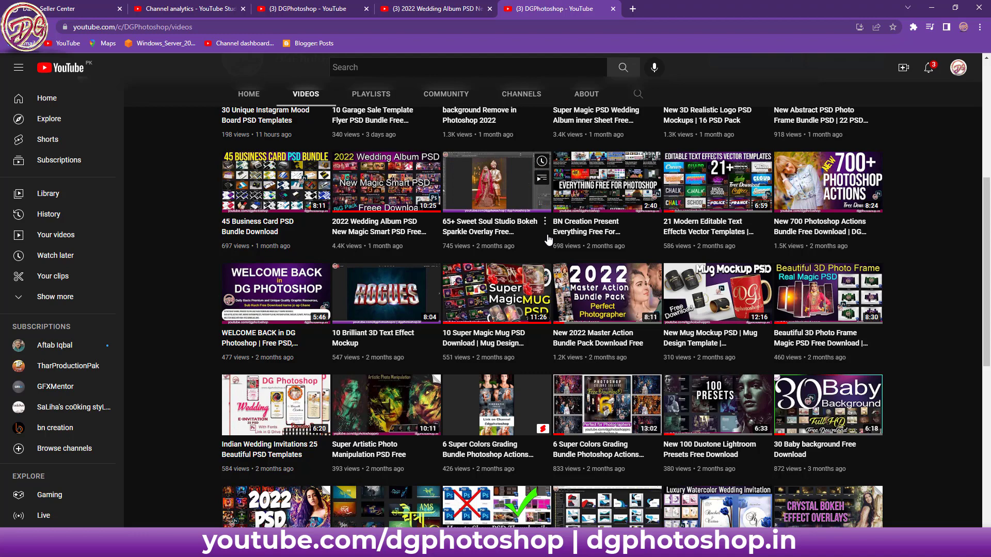
pyautogui.scroll(-3, 621, 376)
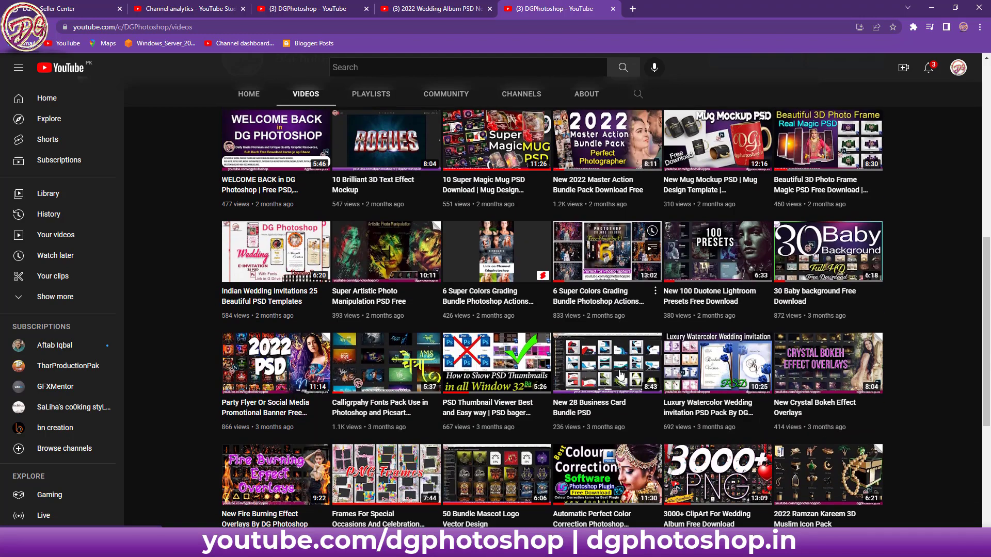
pyautogui.scroll(-3, 621, 376)
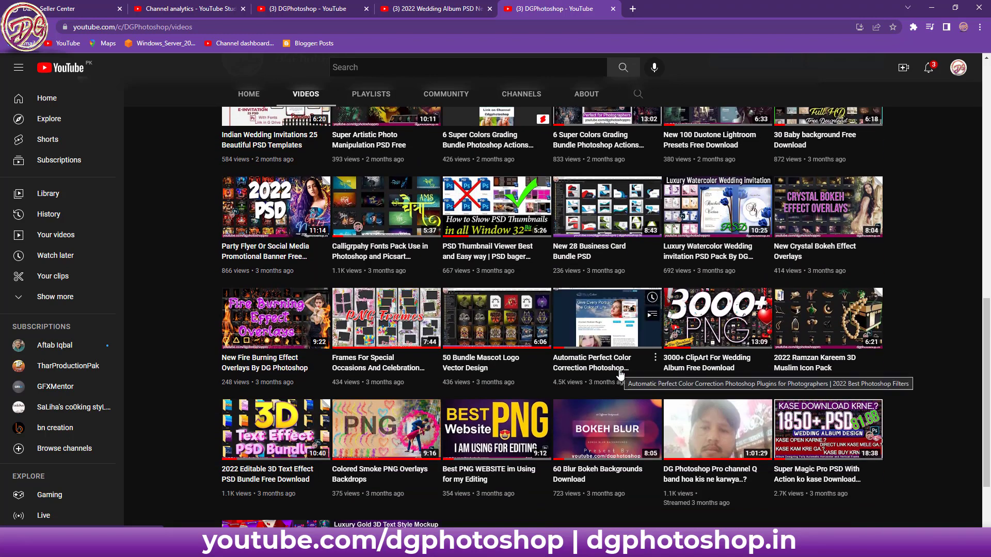
pyautogui.click(929, 9)
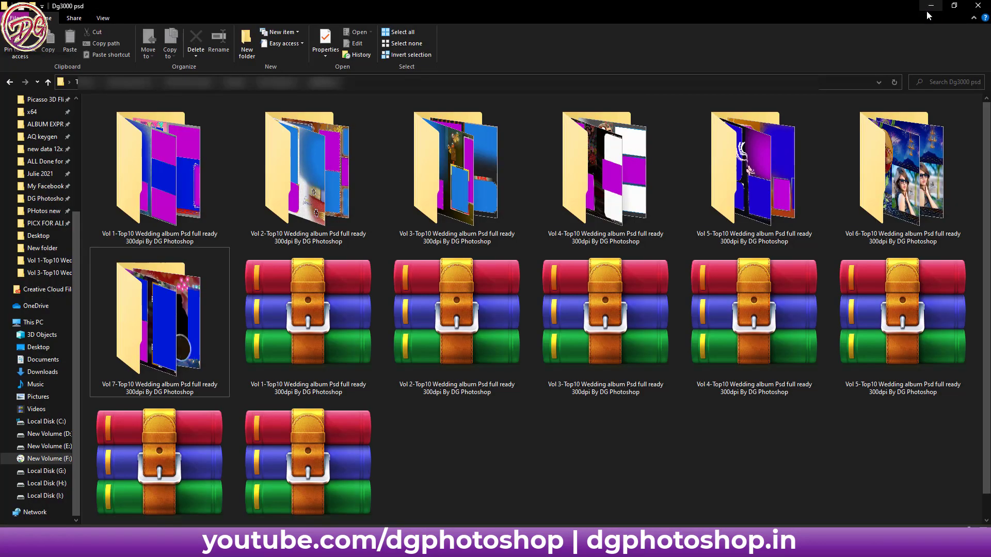
pyautogui.click(158, 176)
pyautogui.keyDown('shift'); pyautogui.click(185, 323); pyautogui.keyUp('shift')
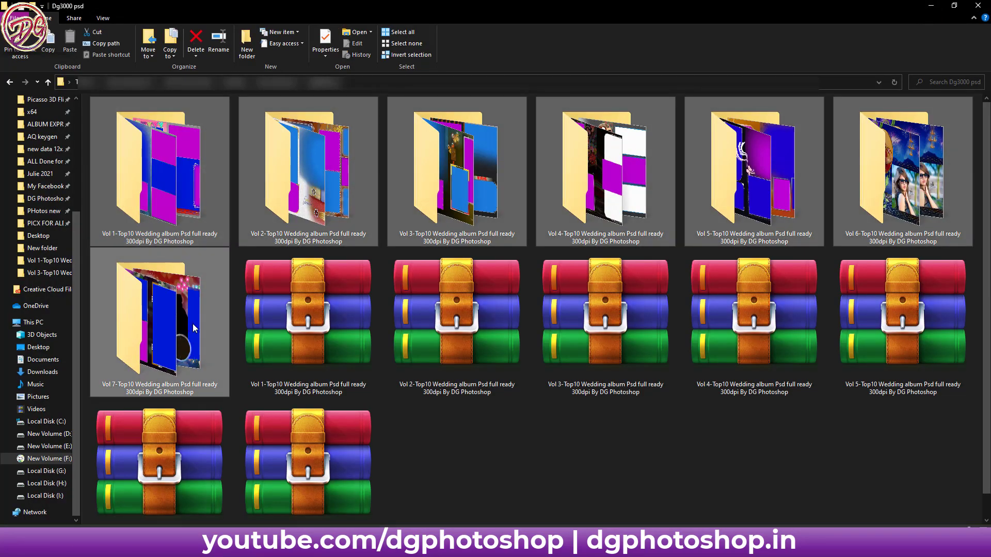
pyautogui.click(470, 434)
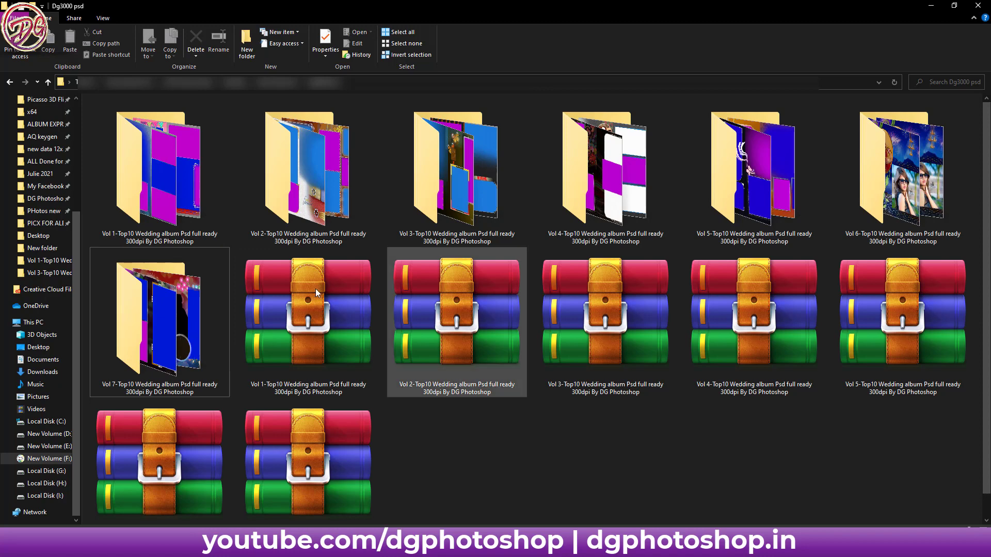
pyautogui.click(170, 188)
pyautogui.keyDown('shift'); pyautogui.click(190, 315); pyautogui.keyUp('shift')
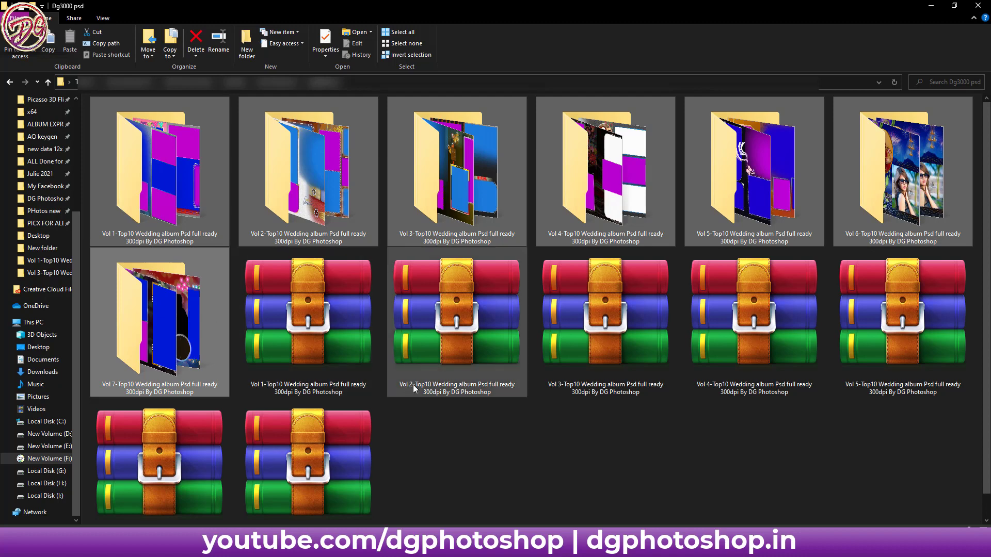
pyautogui.click(479, 425)
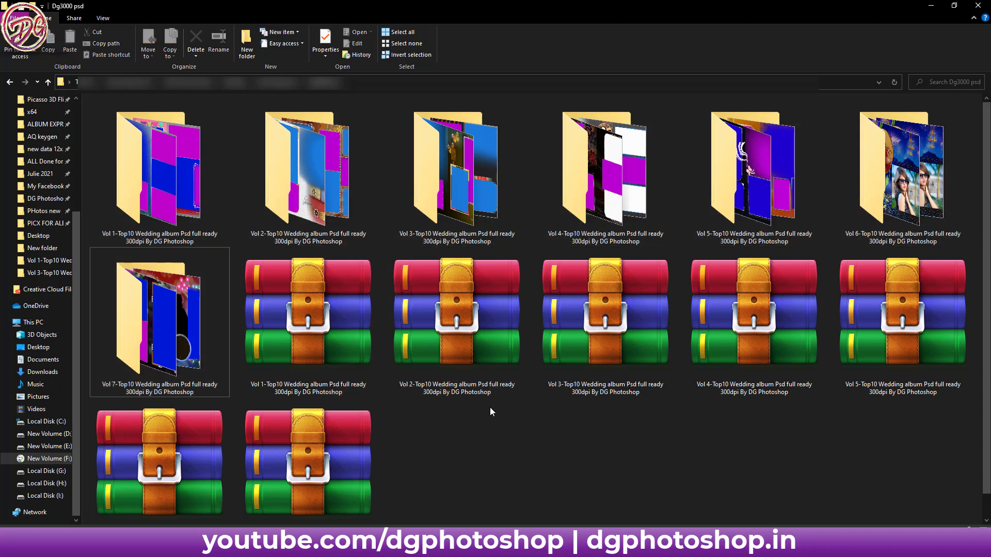